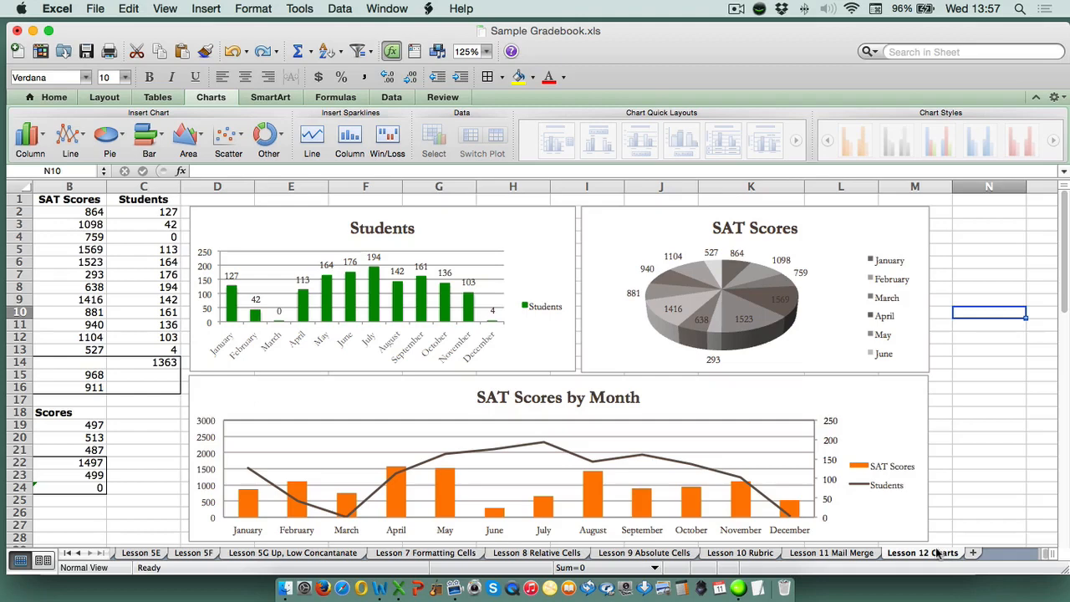
# Open the Lesson 12 Charts sheet and highlight the Month, SAT Scores and Students columns in rows 1 to 13
pyautogui.click(938, 554)
pyautogui.click(1065, 252)
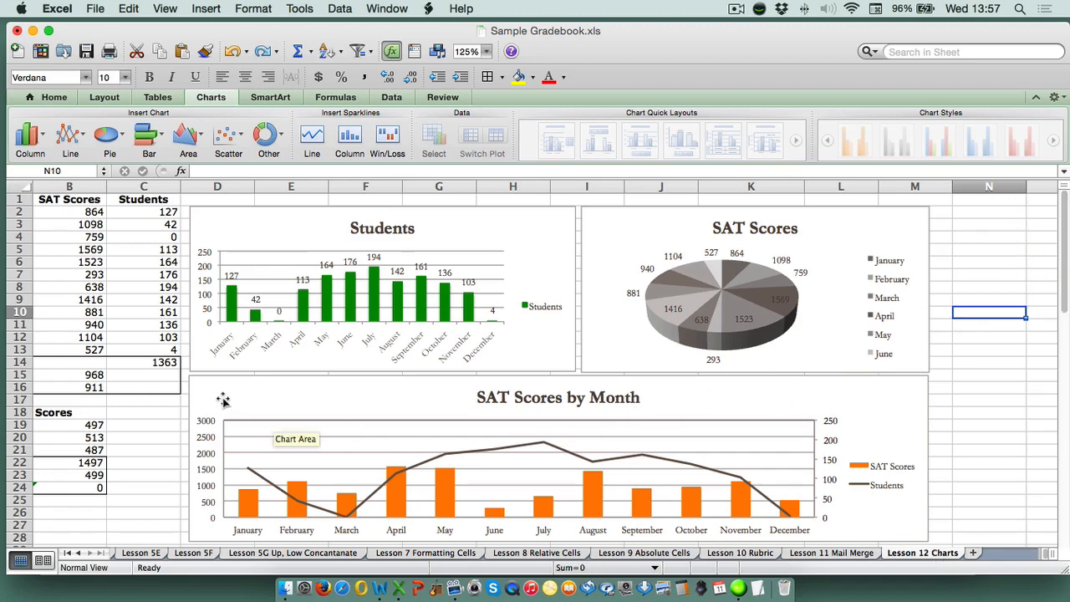
pyautogui.moveTo(115, 399); pyautogui.dragTo(47, 384)
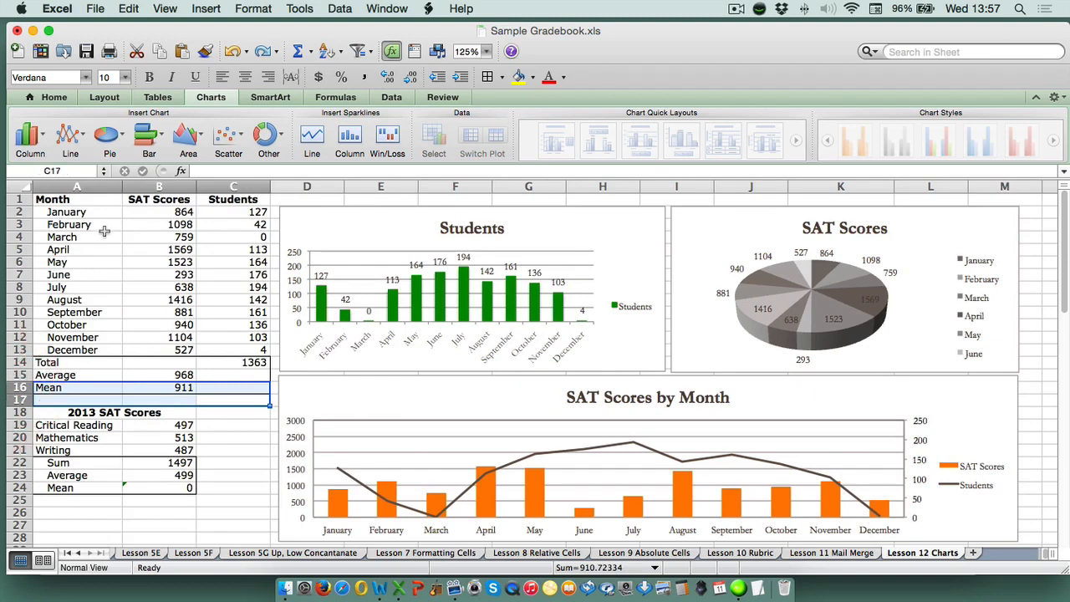
pyautogui.moveTo(89, 199); pyautogui.dragTo(224, 349)
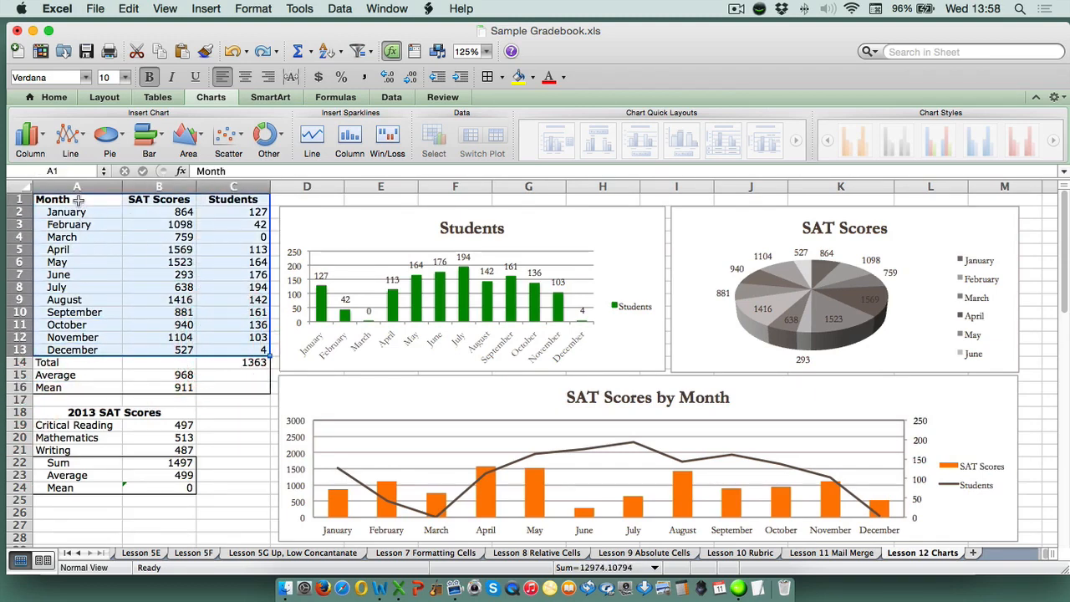
pyautogui.moveTo(78, 199); pyautogui.dragTo(97, 349)
pyautogui.moveTo(167, 201); pyautogui.dragTo(184, 350)
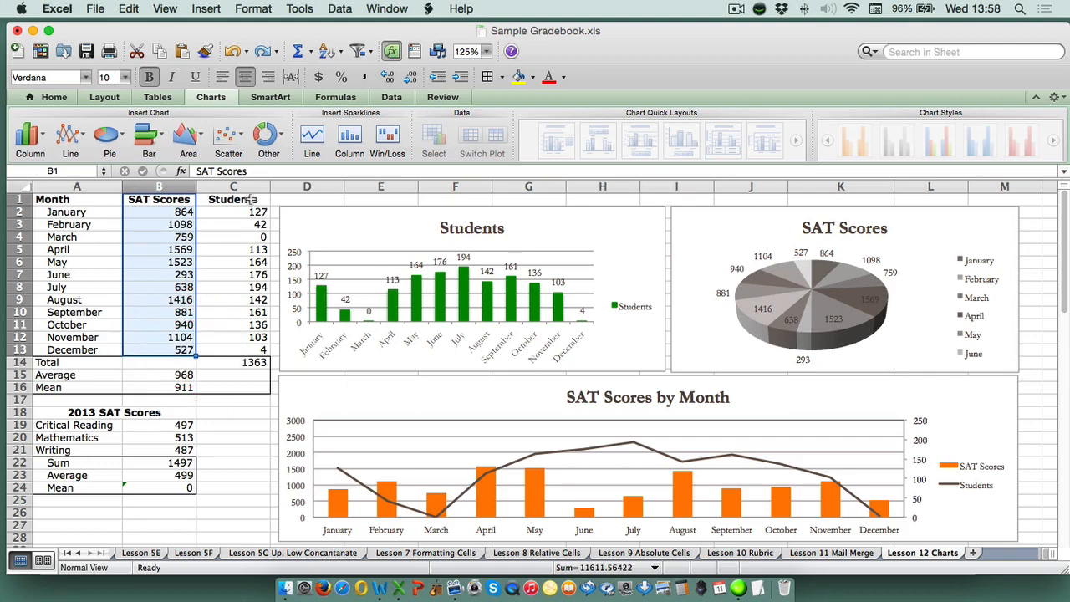
pyautogui.moveTo(244, 201); pyautogui.dragTo(243, 349)
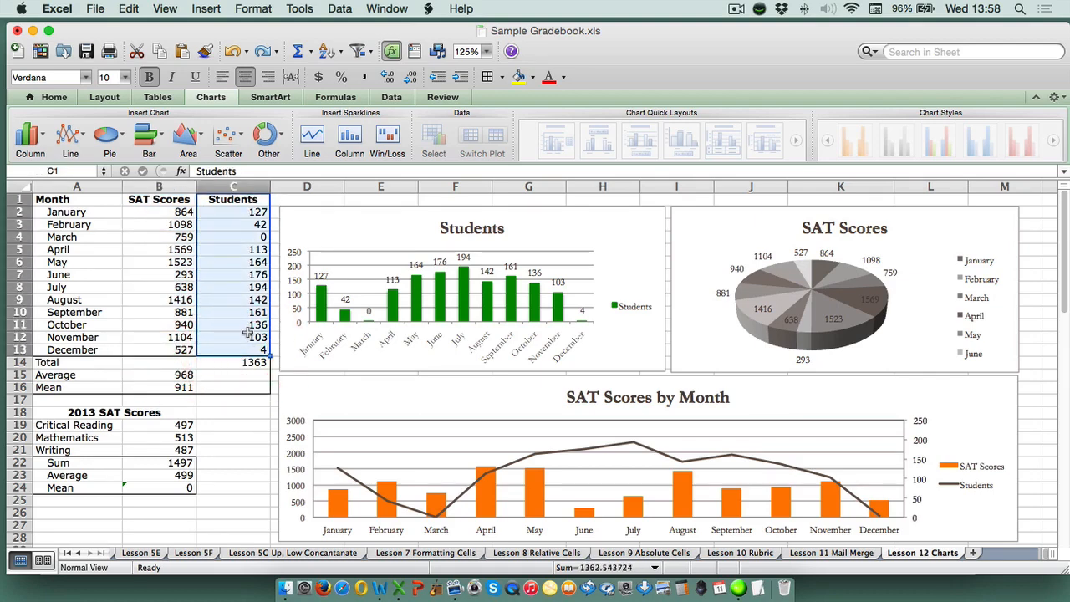
# Inspect the formulas for the Students total and the SAT Scores average and mean, and highlight the 2013 SAT Scores table
pyautogui.click(250, 365)
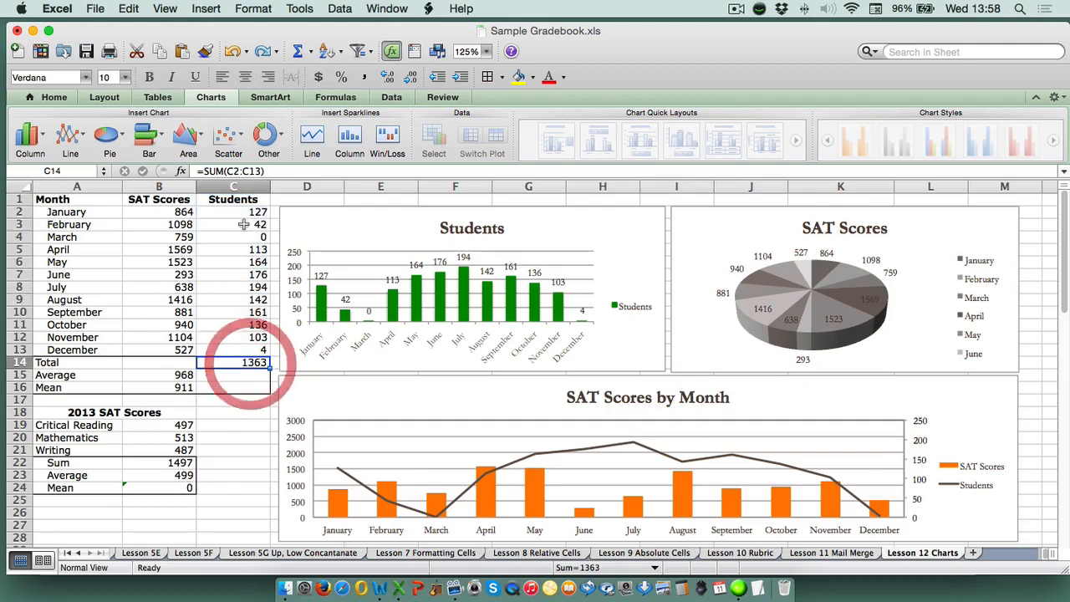
pyautogui.click(269, 171)
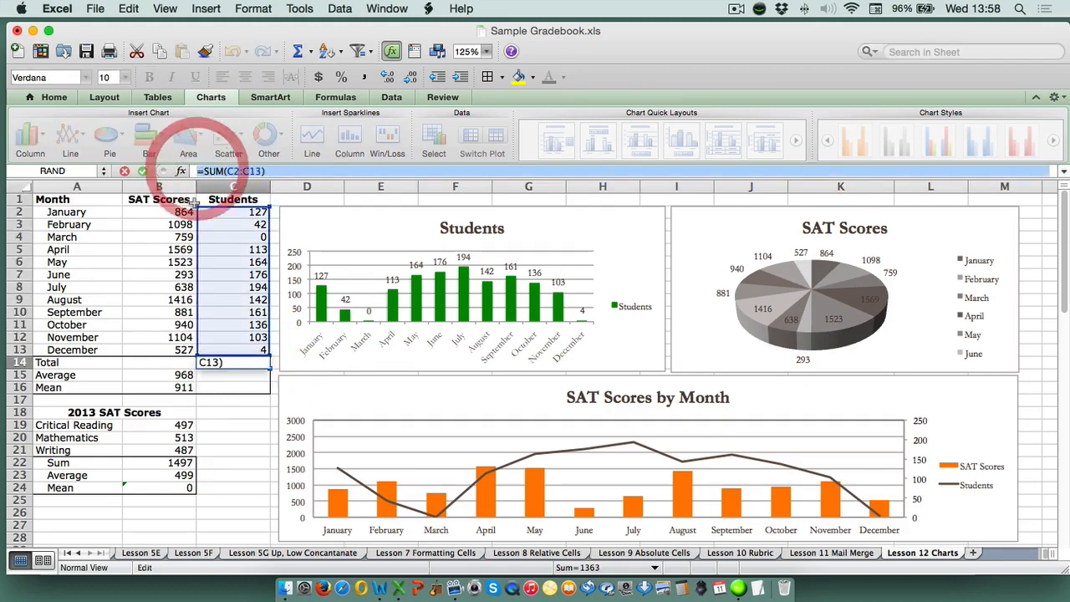
pyautogui.click(123, 170)
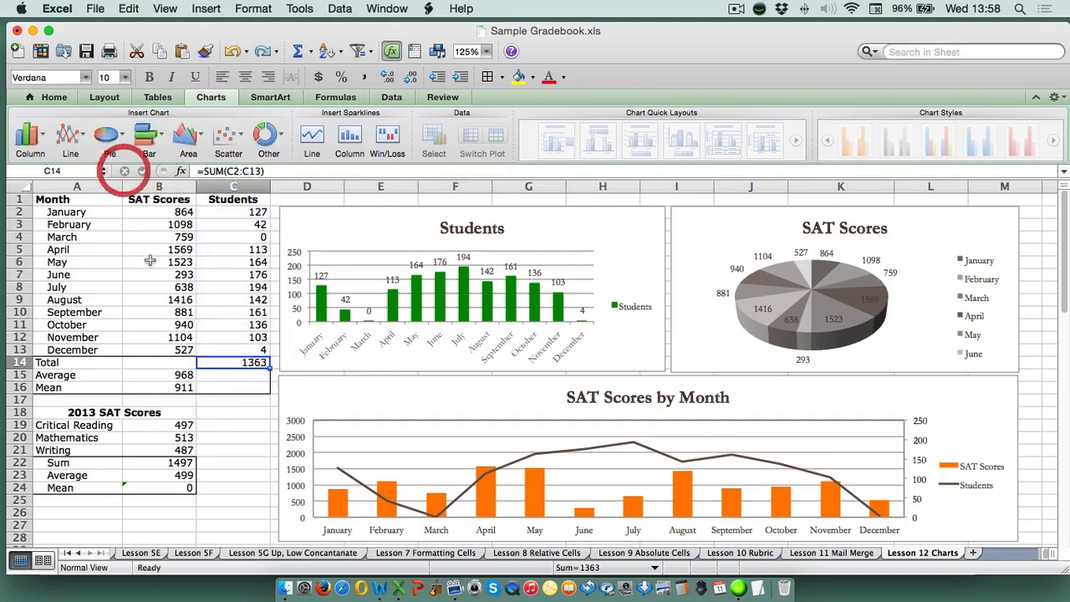
pyautogui.click(161, 374)
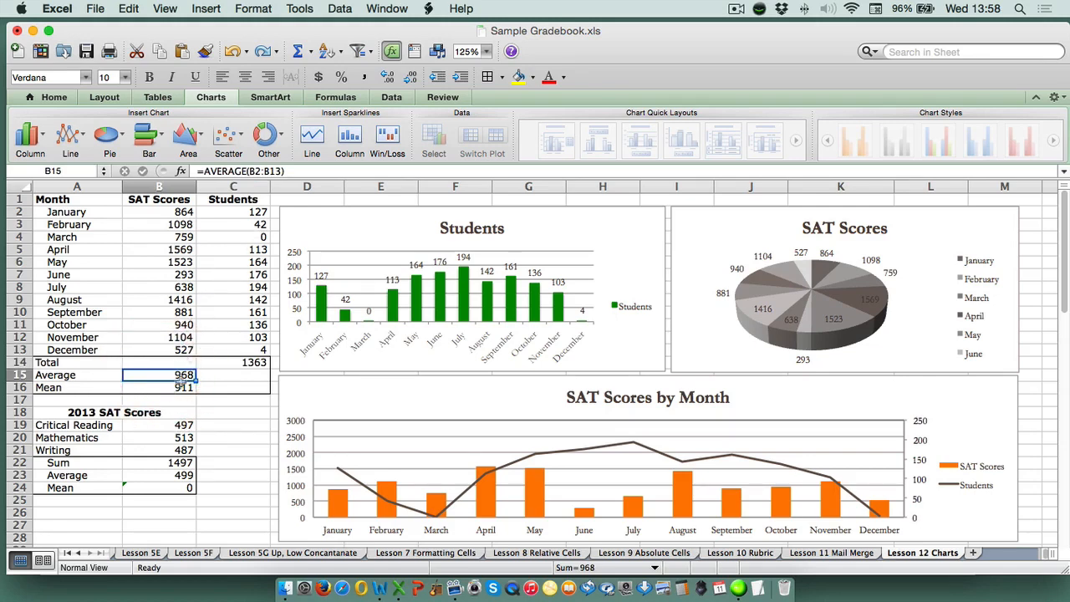
pyautogui.click(292, 172)
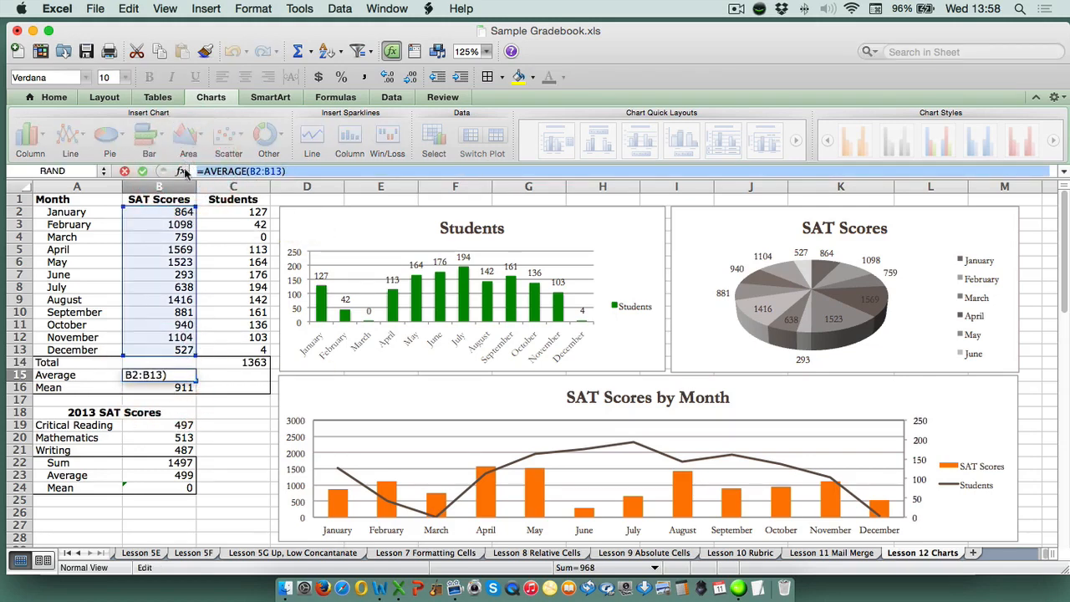
pyautogui.click(125, 171)
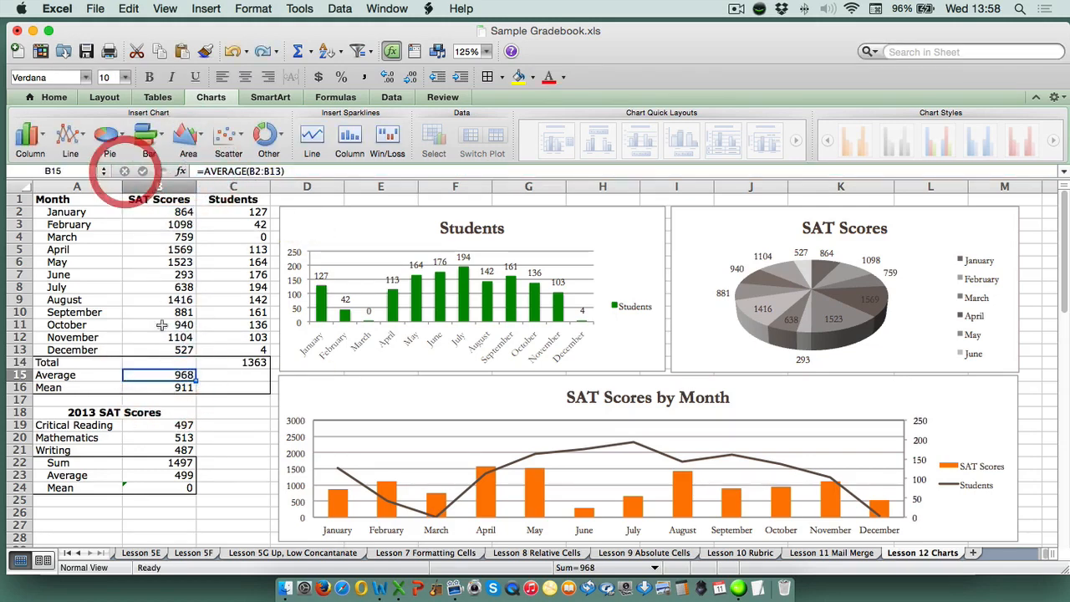
pyautogui.click(178, 389)
pyautogui.click(187, 169)
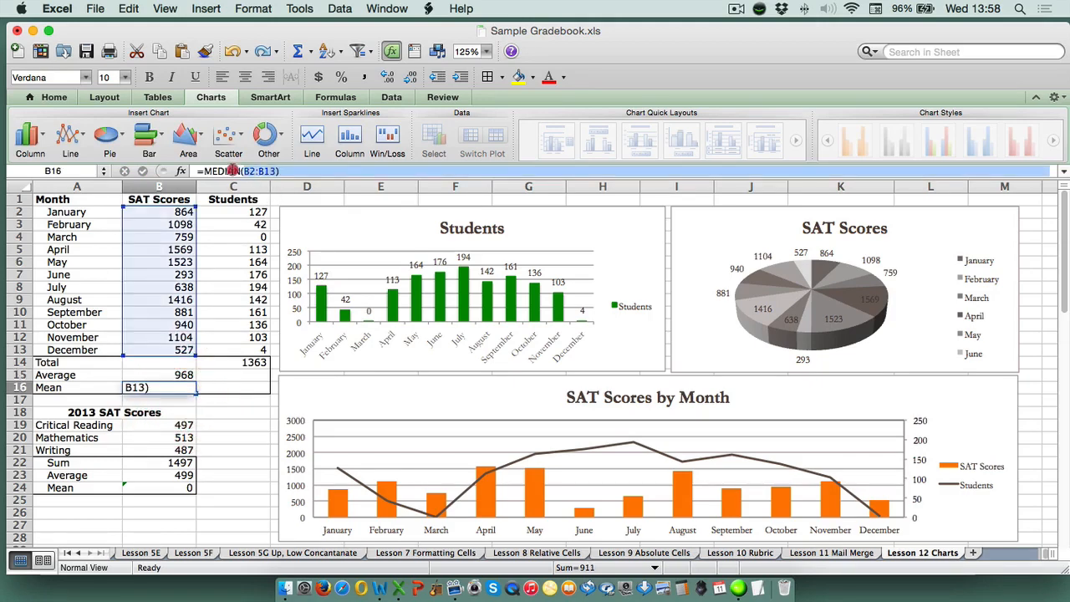
pyautogui.click(125, 171)
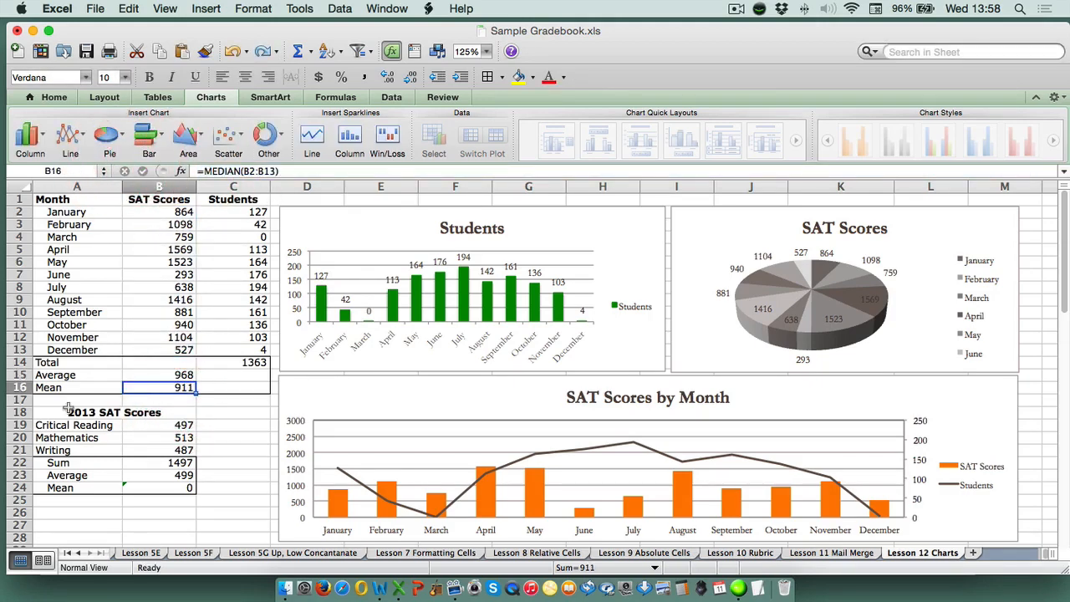
pyautogui.moveTo(56, 412); pyautogui.dragTo(170, 489)
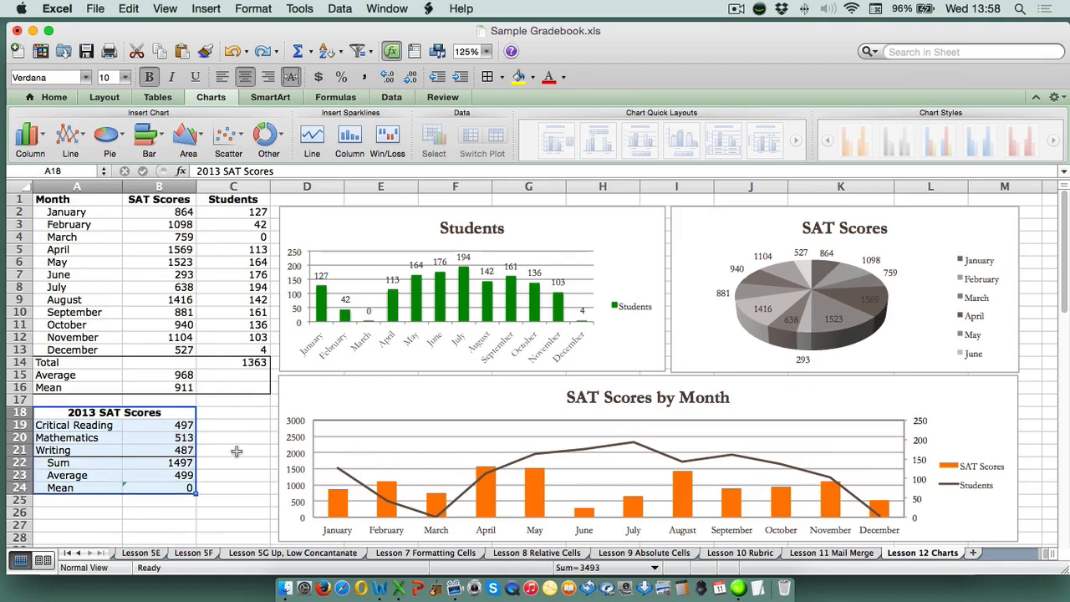
# Inspect the formulas behind January's SAT score in B2 and January's student count in C2 without changing them
pyautogui.click(173, 211)
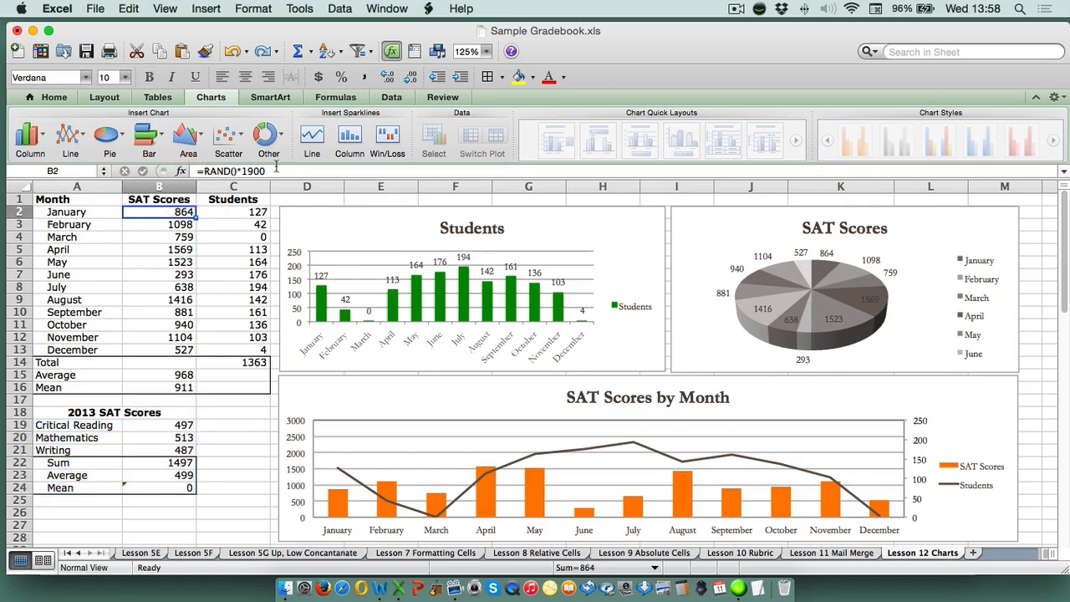
pyautogui.moveTo(276, 167); pyautogui.dragTo(201, 165)
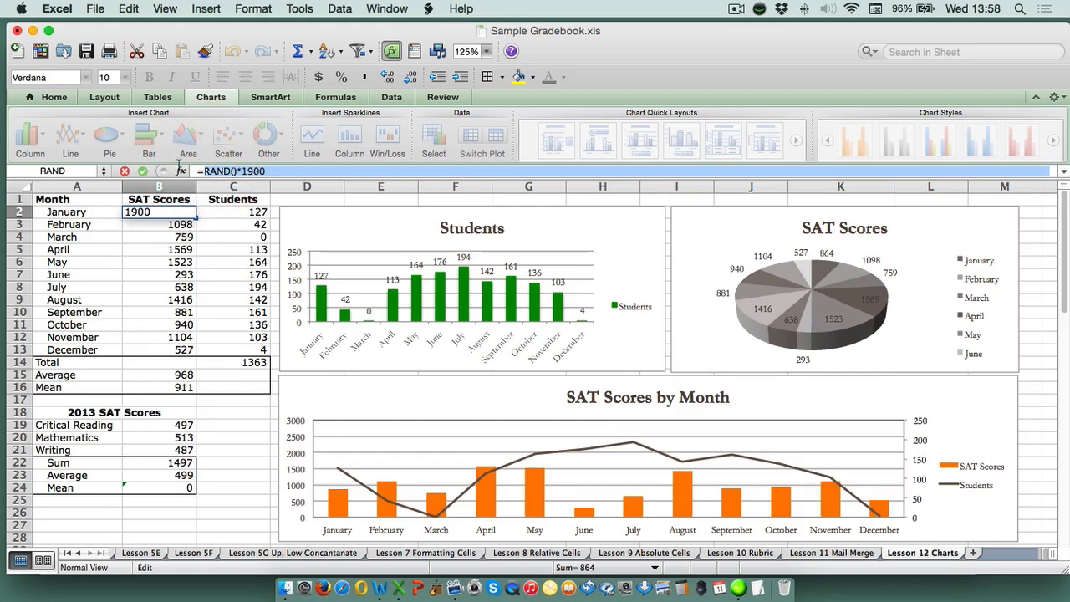
pyautogui.click(124, 171)
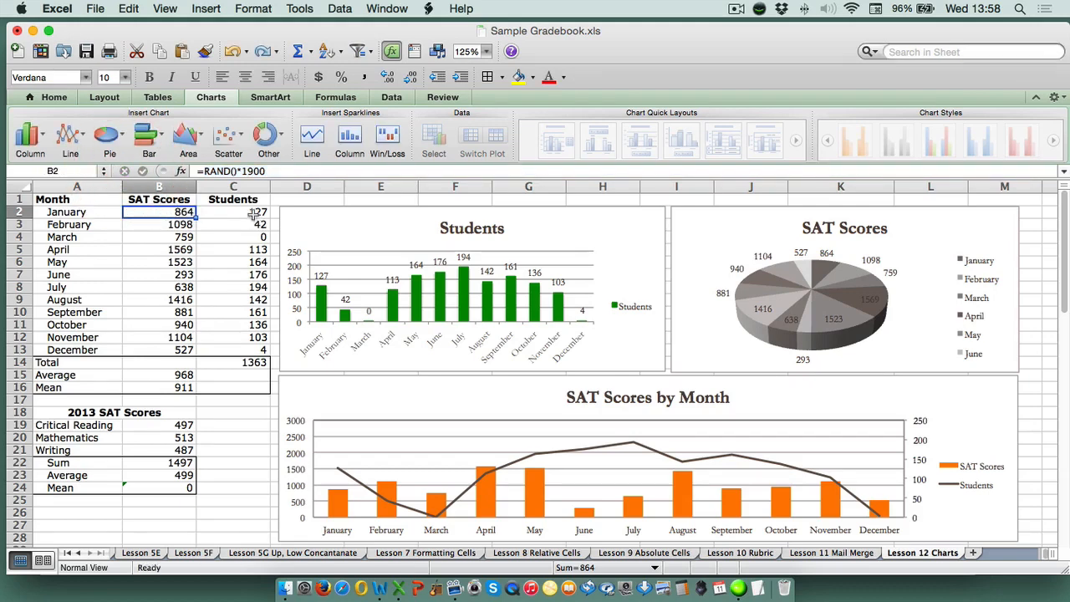
pyautogui.click(251, 213)
pyautogui.moveTo(269, 172); pyautogui.dragTo(194, 170)
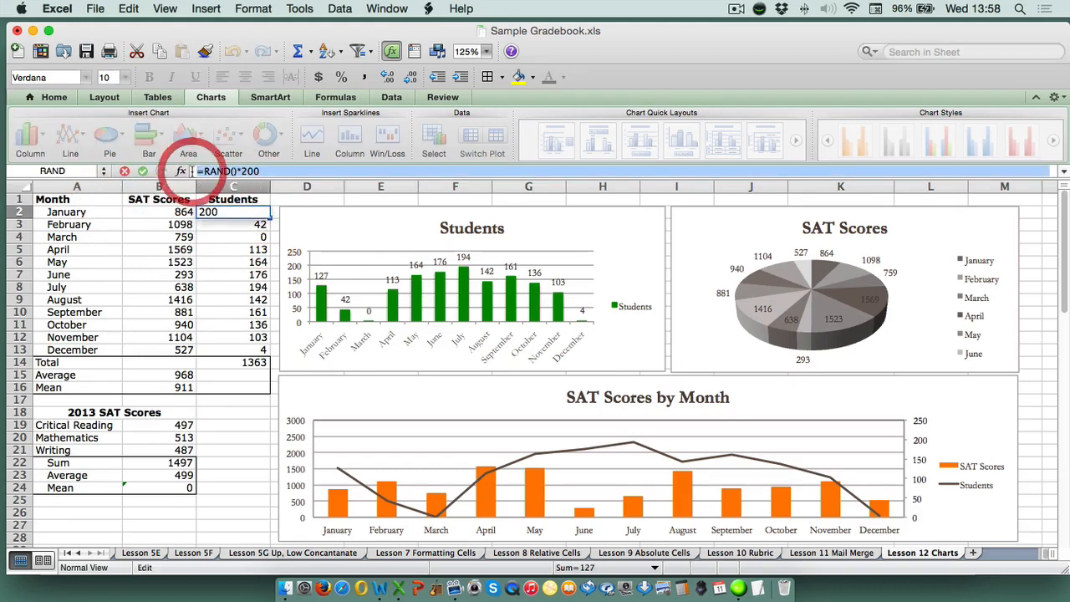
pyautogui.click(124, 171)
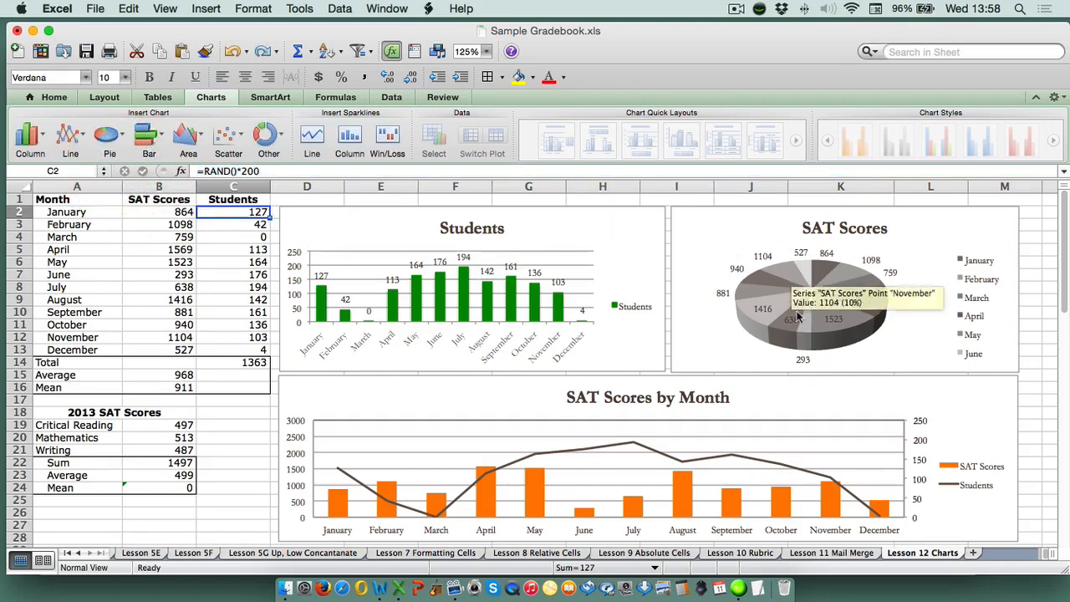
# Examine the Students column chart and the slices and data labels of the SAT Scores pie chart
pyautogui.click(607, 234)
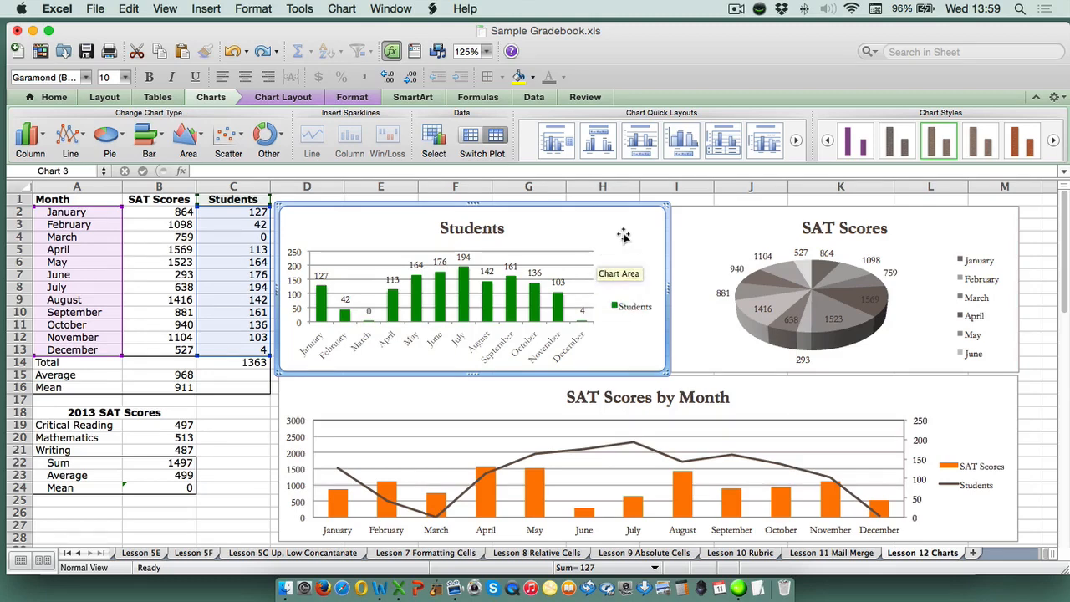
pyautogui.click(733, 222)
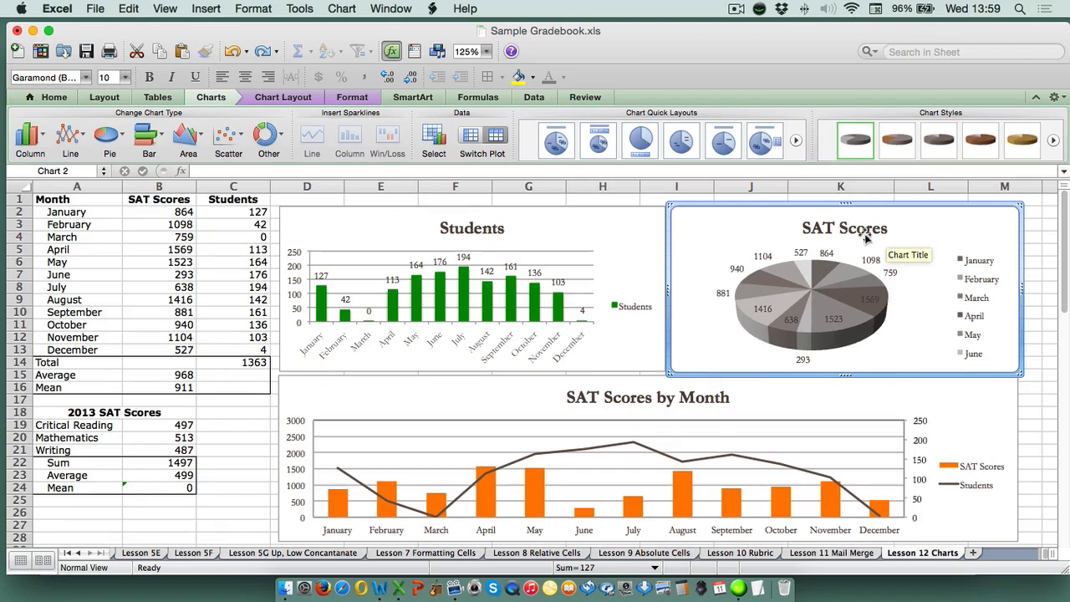
pyautogui.click(807, 272)
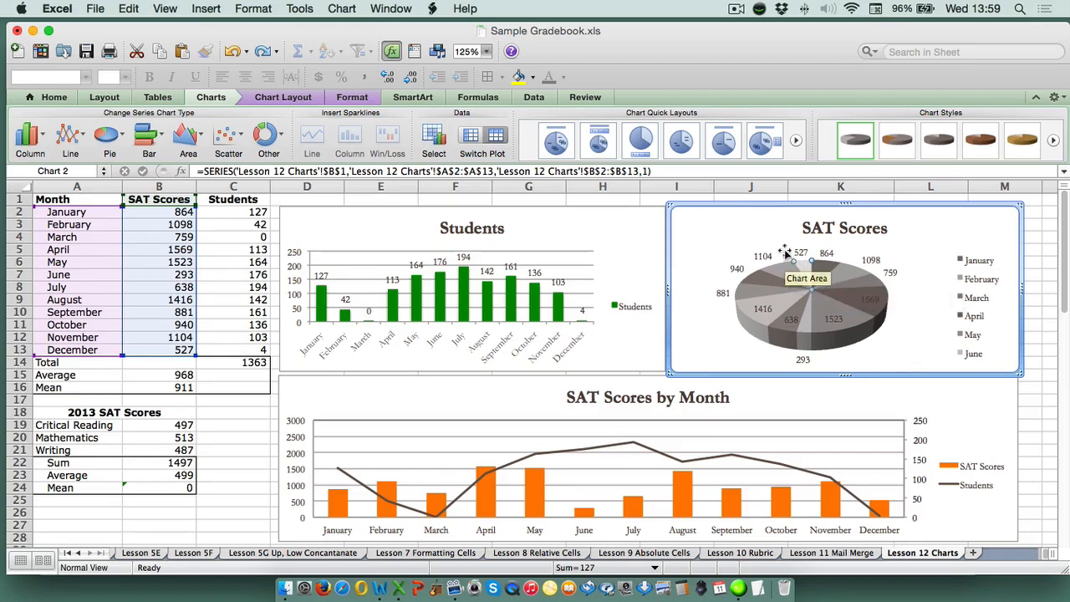
pyautogui.click(836, 318)
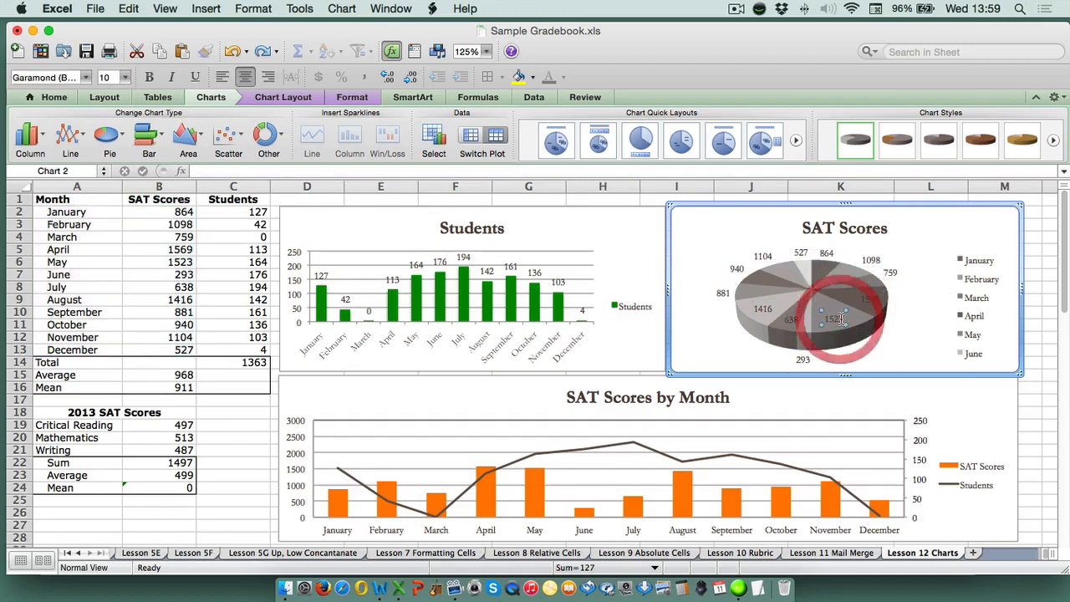
pyautogui.click(841, 328)
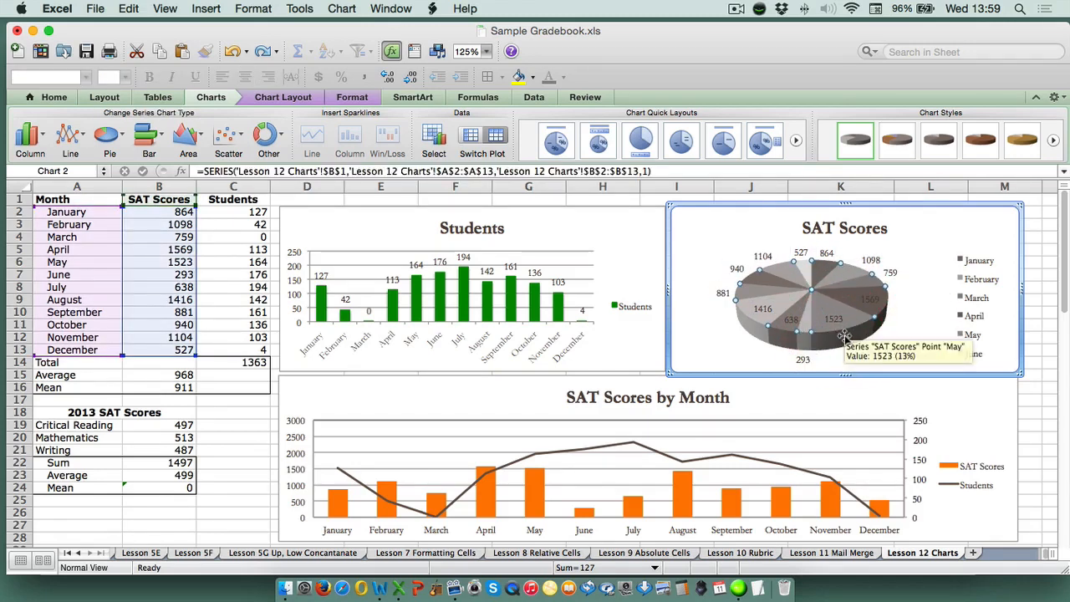
pyautogui.click(841, 327)
# Examine the SAT Scores by Month combination chart, checking its June and December bars
pyautogui.click(824, 393)
pyautogui.scroll(-5, 1033, 316)
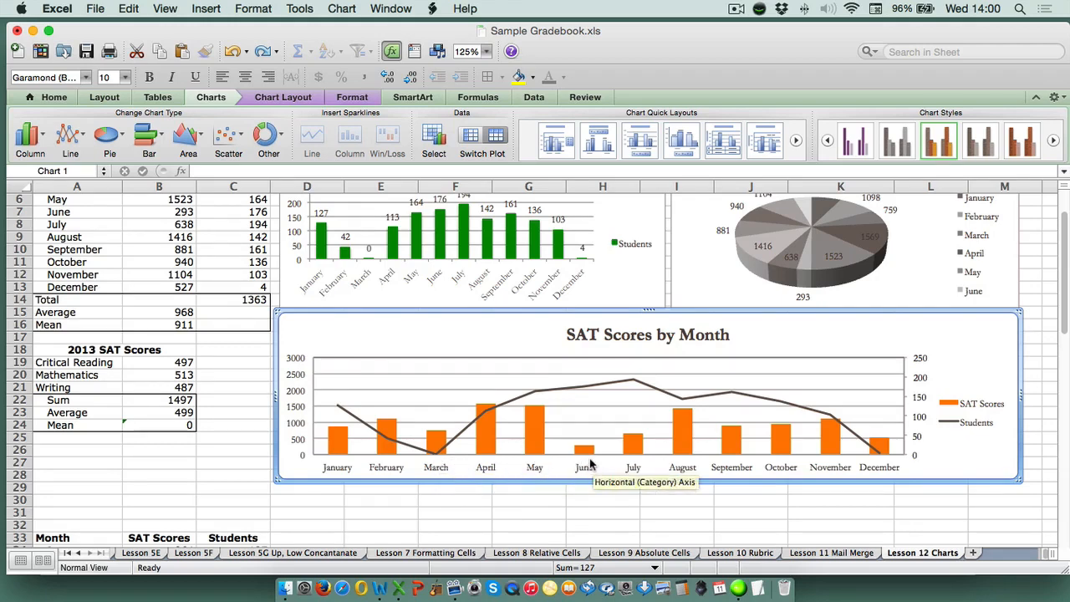
pyautogui.moveTo(587, 455)
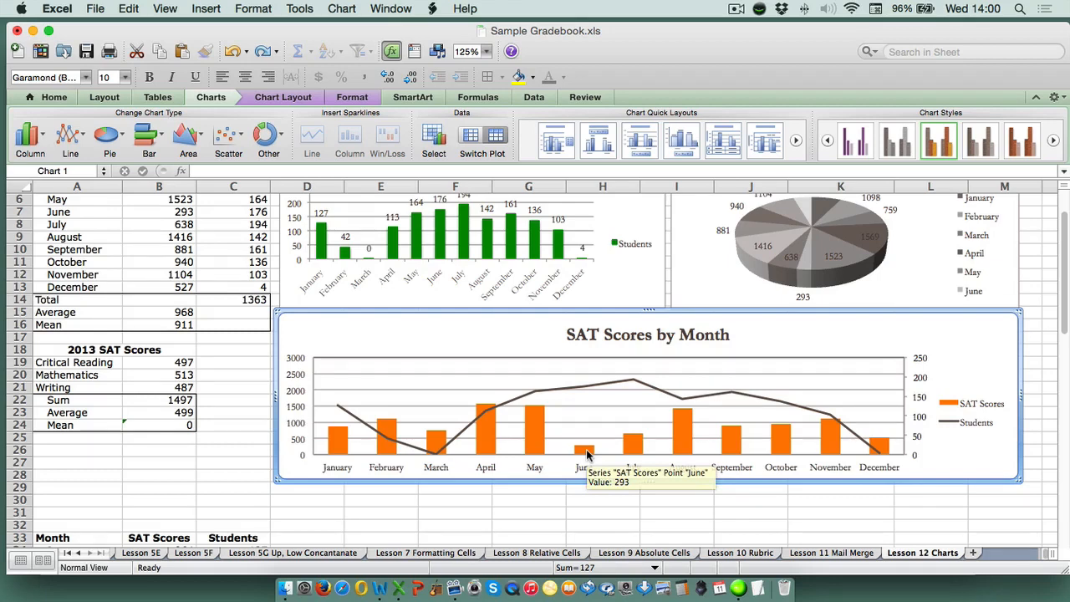
pyautogui.moveTo(878, 452)
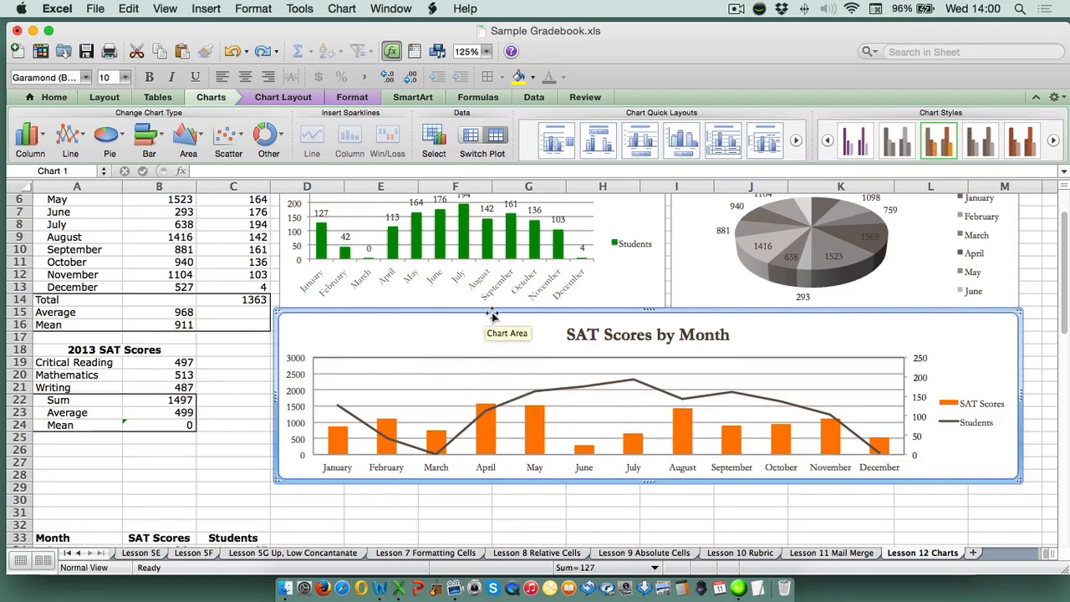
pyautogui.scroll(3, 489, 317)
# Select the Students column chart and its data series to examine which cells it plots
pyautogui.click(532, 231)
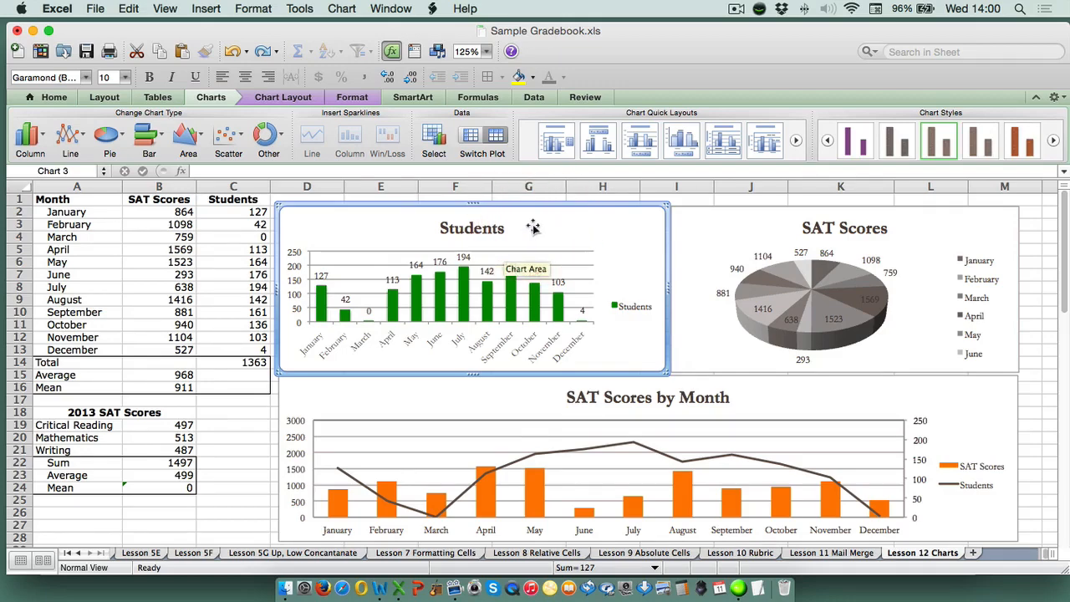
pyautogui.scroll(-10, 533, 229)
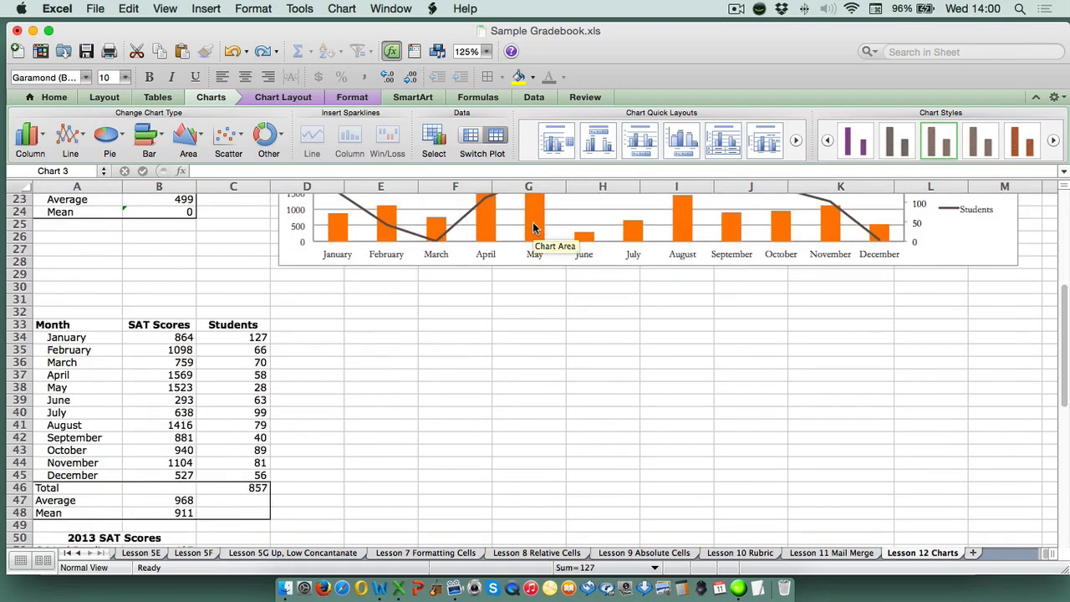
pyautogui.scroll(-2, 532, 229)
pyautogui.scroll(10, 532, 228)
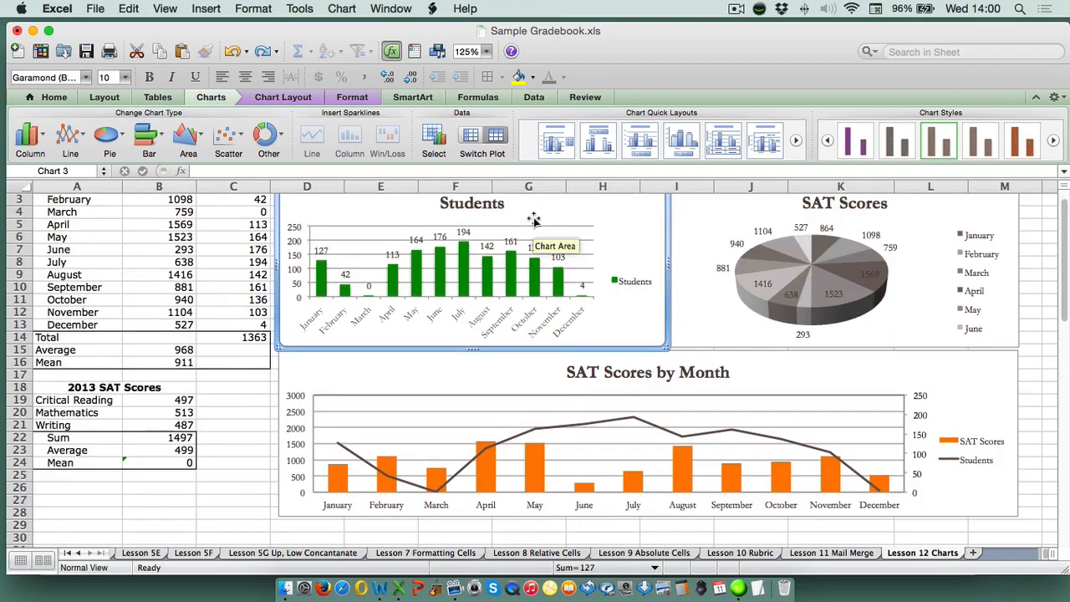
pyautogui.scroll(-1, 469, 236)
pyautogui.click(441, 244)
pyautogui.scroll(3, 378, 231)
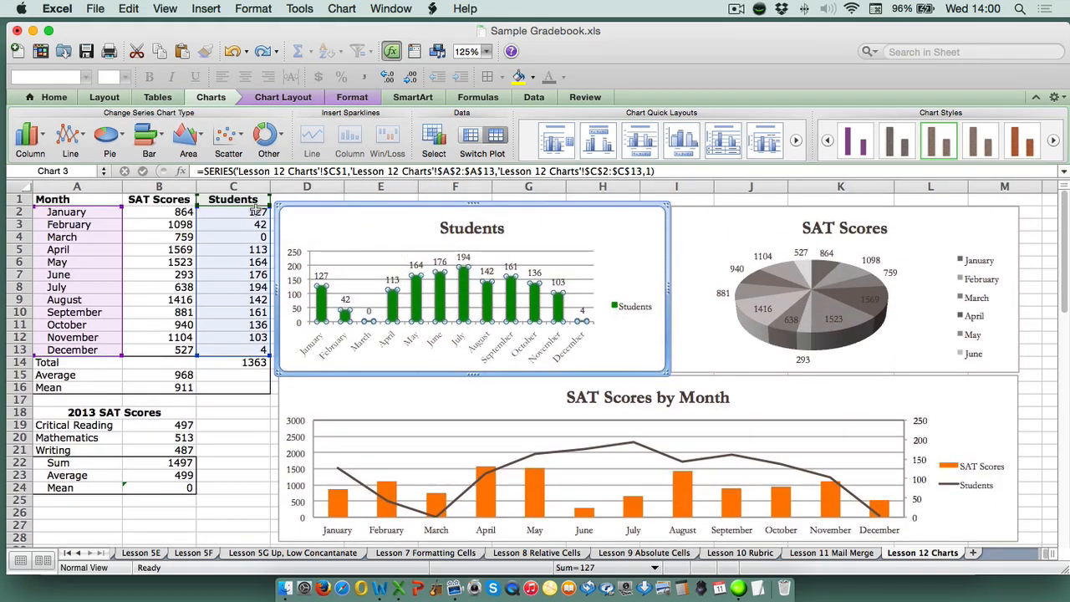
# In the second data table, select the Month range A33:A45 together with the Students range C33:C45
pyautogui.scroll(-5, 456, 263)
pyautogui.scroll(-1, 450, 264)
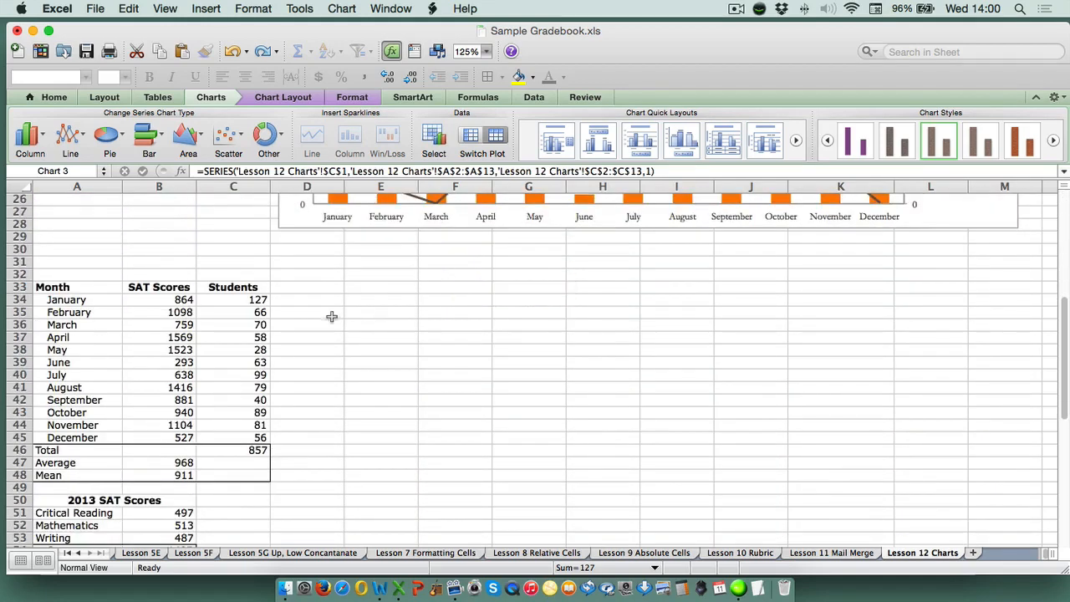
pyautogui.moveTo(78, 287); pyautogui.dragTo(90, 438)
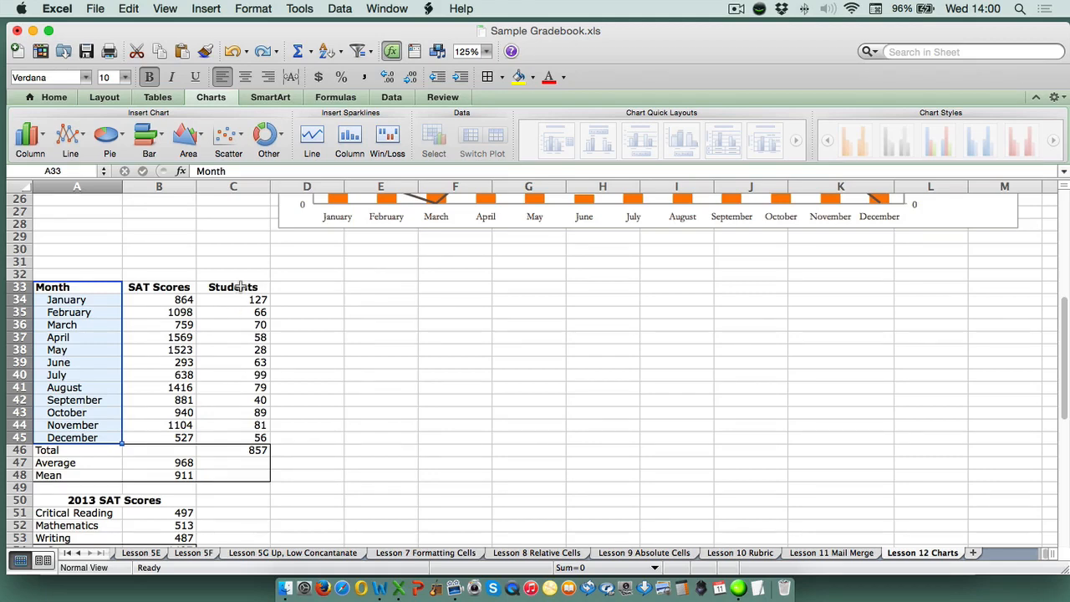
pyautogui.moveTo(240, 286); pyautogui.dragTo(251, 438)
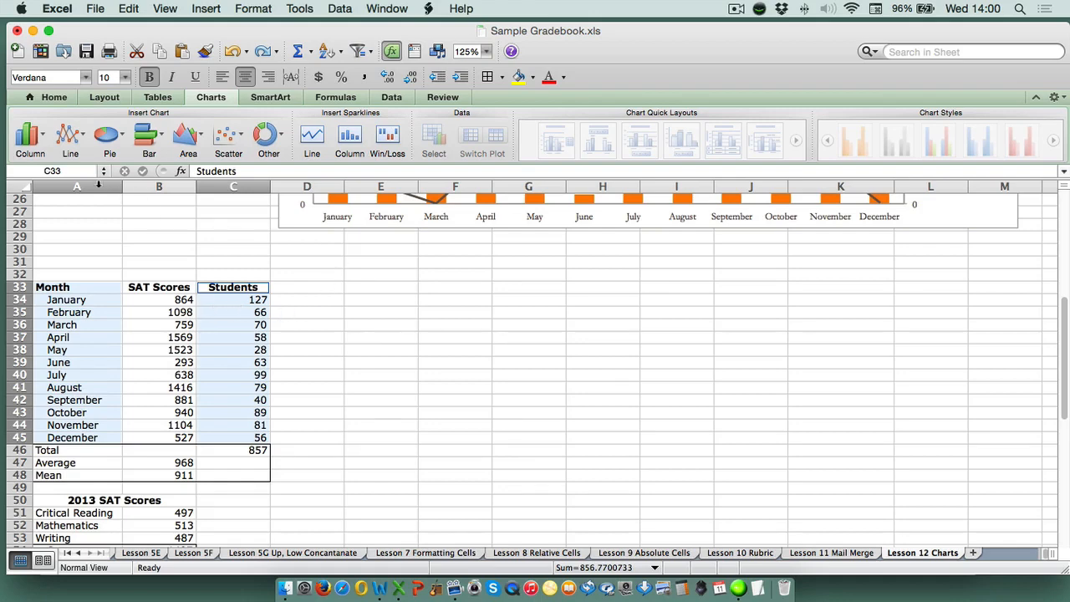
# Insert a column chart from the selected Month and Students data, place it beside the second table and widen it into column J
pyautogui.click(30, 135)
pyautogui.click(100, 66)
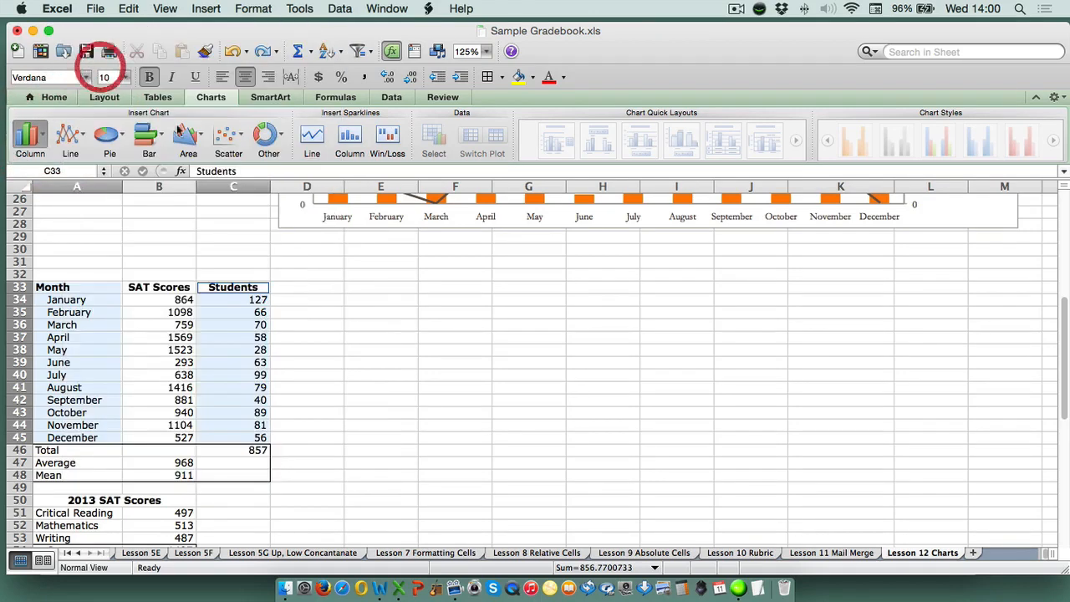
pyautogui.moveTo(462, 268); pyautogui.dragTo(362, 228)
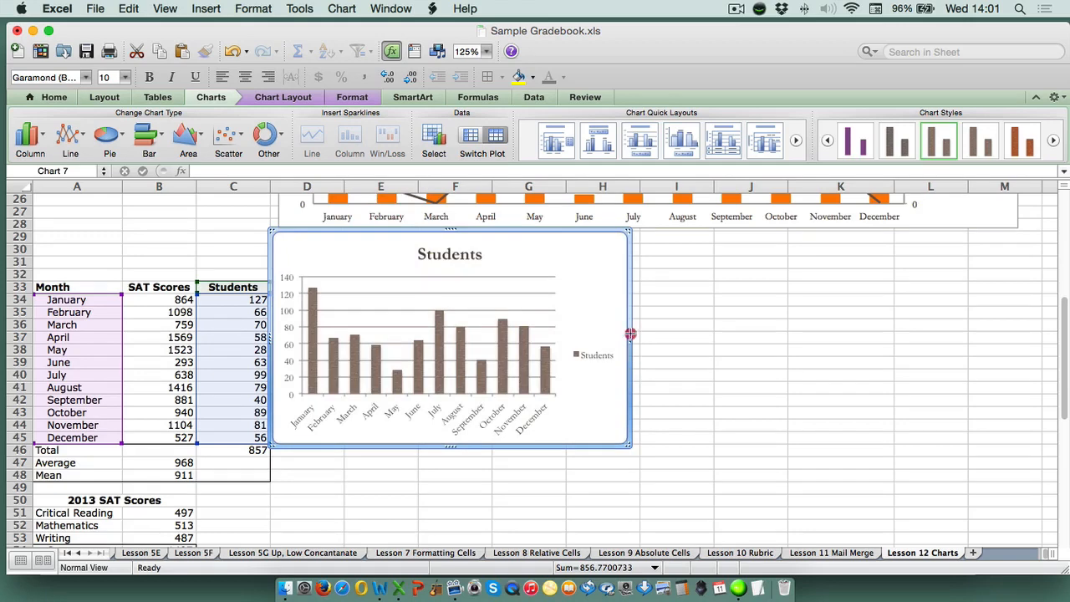
pyautogui.moveTo(628, 336); pyautogui.dragTo(735, 335)
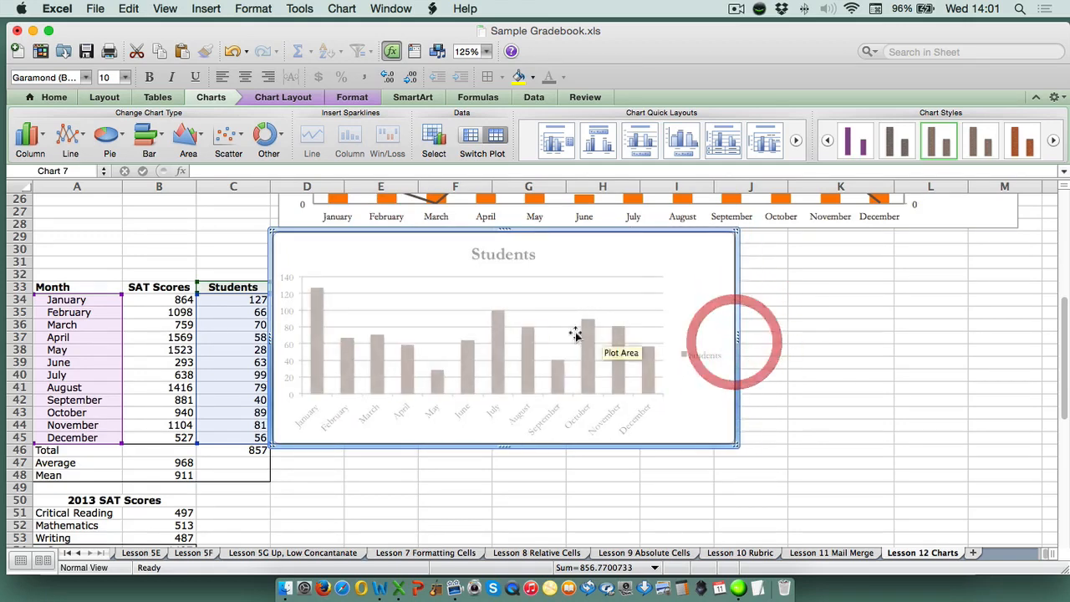
# Set the fill colour of the new Students chart's data series to green
pyautogui.click(496, 336)
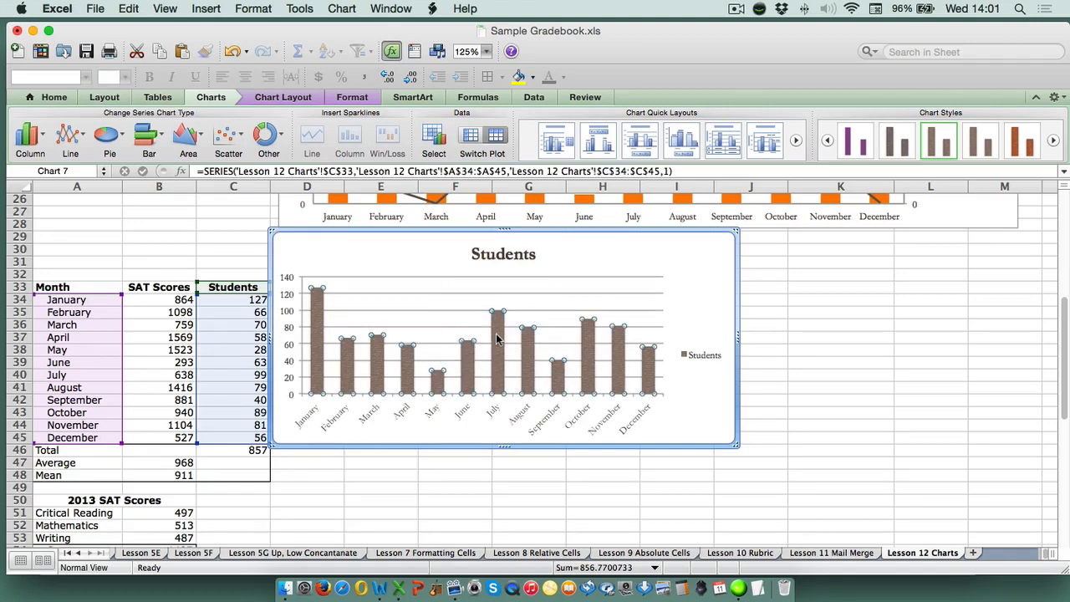
pyautogui.rightClick(498, 338)
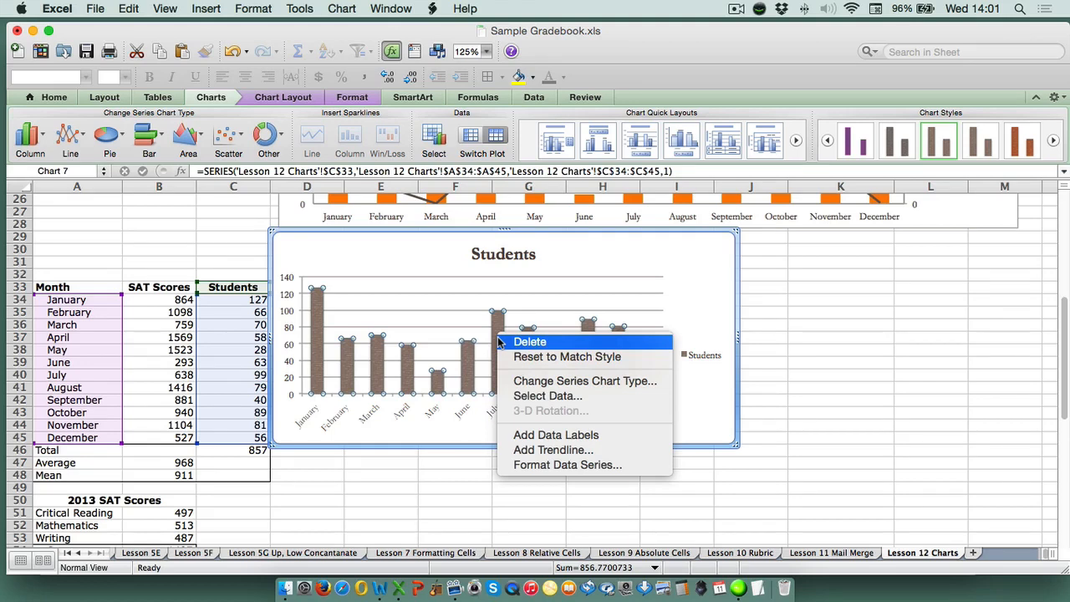
pyautogui.click(526, 465)
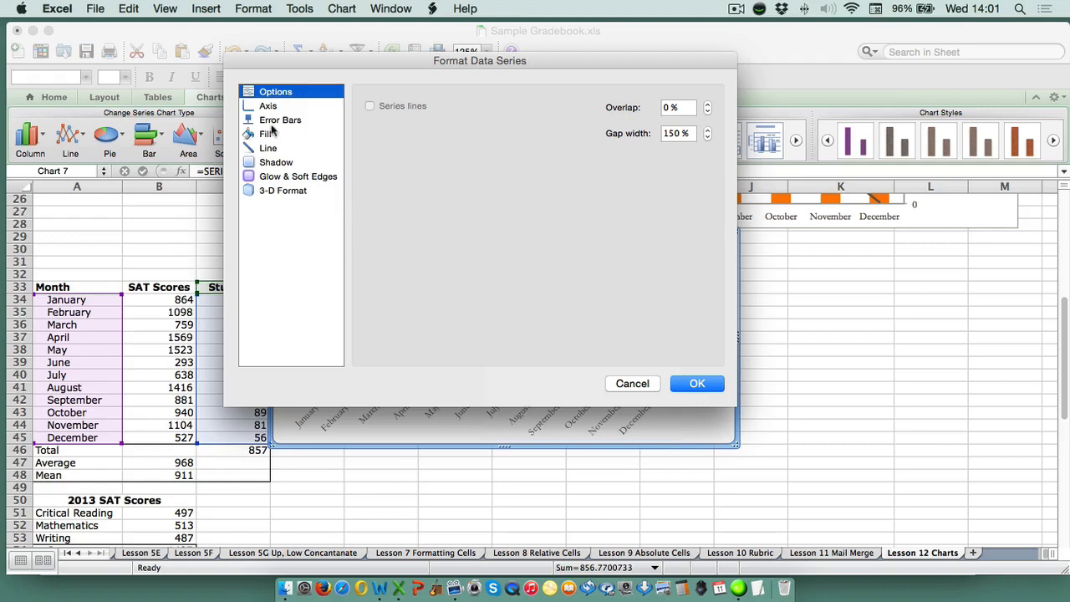
pyautogui.click(265, 136)
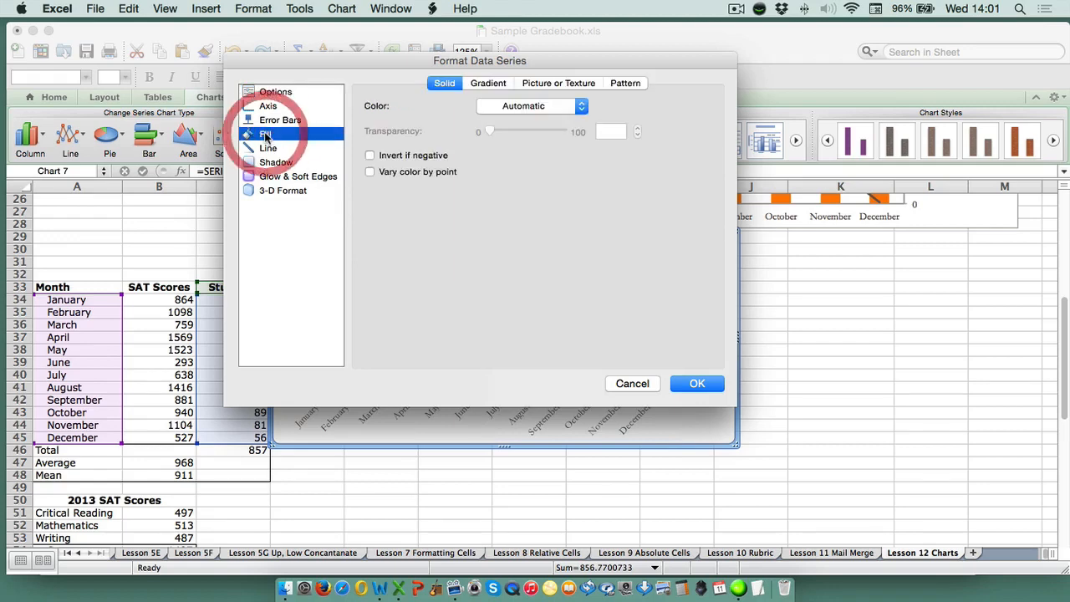
pyautogui.click(529, 104)
pyautogui.click(539, 262)
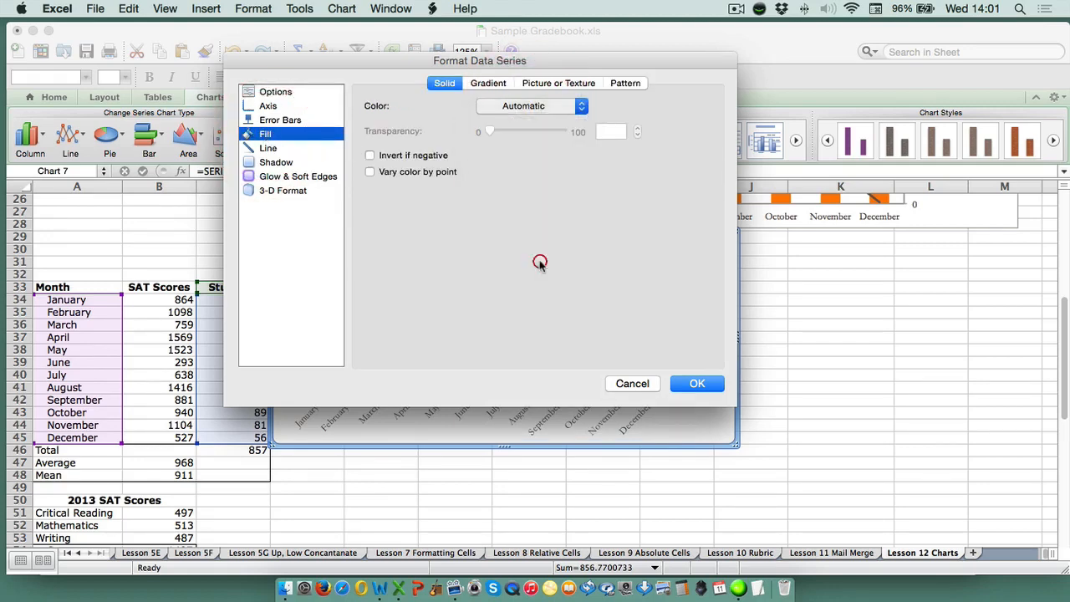
# Set the line colour of the Students data series to the standard green and apply the series formatting
pyautogui.click(267, 148)
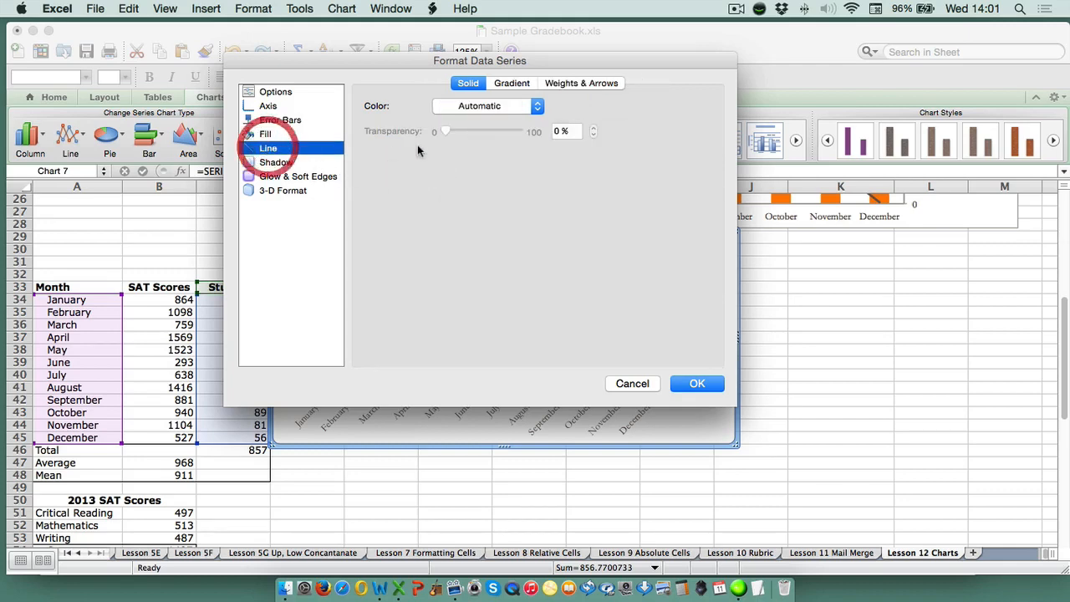
pyautogui.click(487, 106)
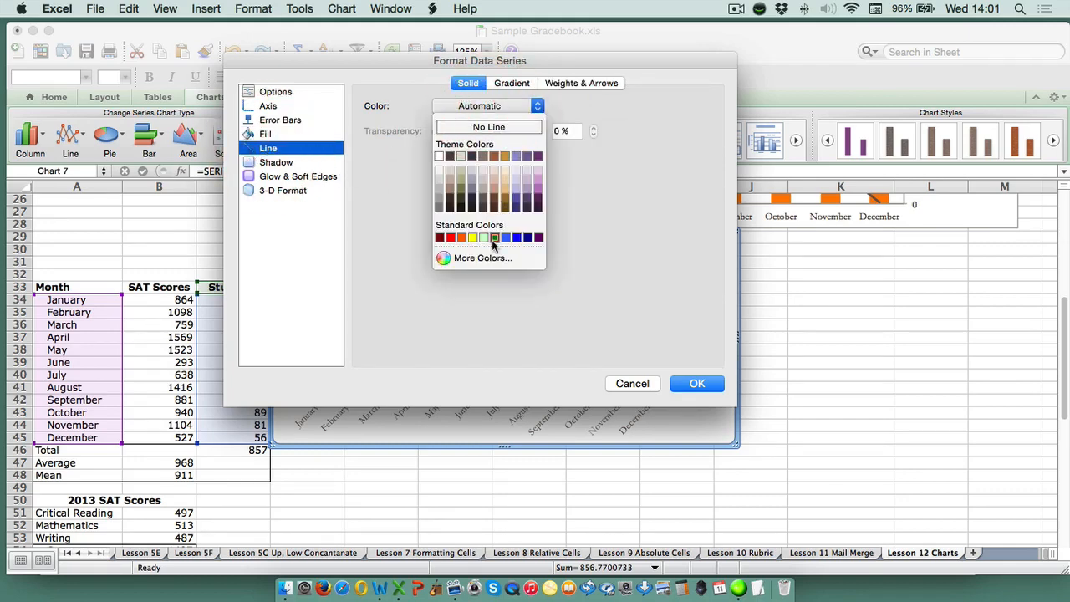
pyautogui.click(493, 238)
pyautogui.click(698, 383)
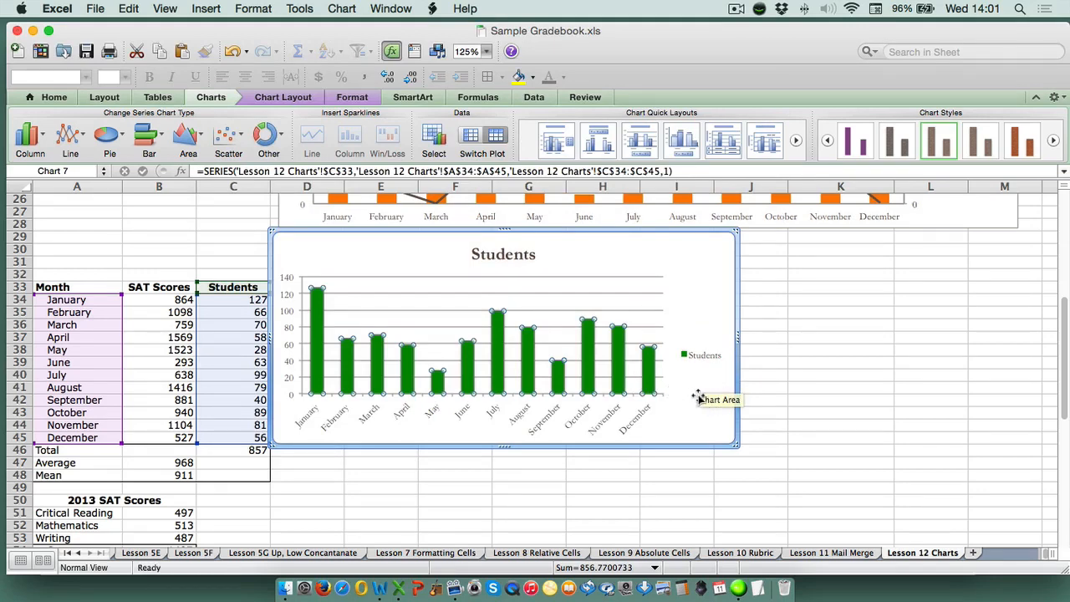
# Add data labels to the columns of the new Students chart
pyautogui.moveTo(317, 377)
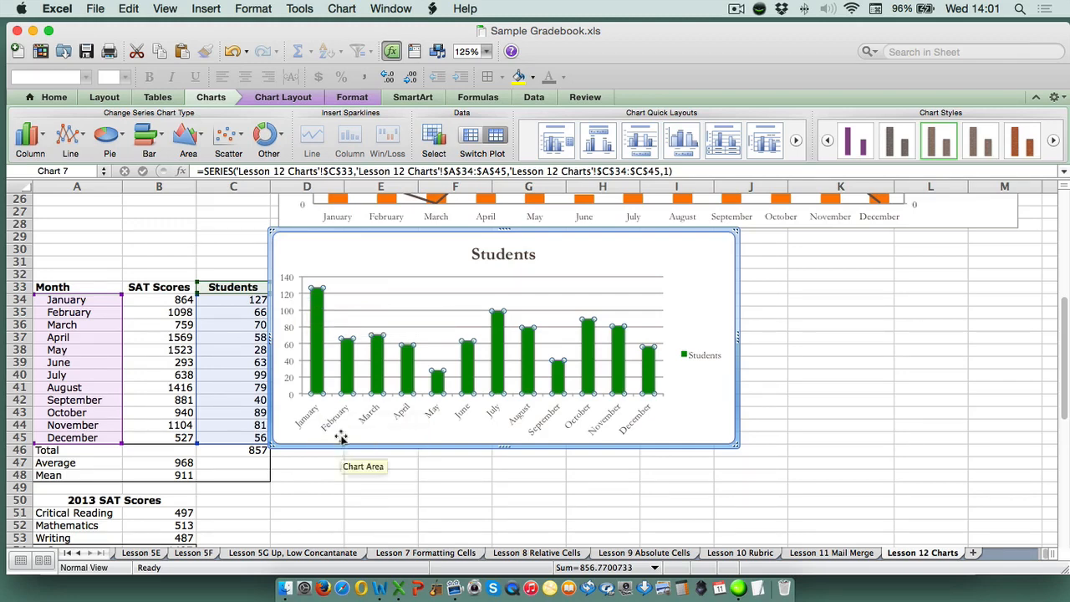
pyautogui.moveTo(317, 330)
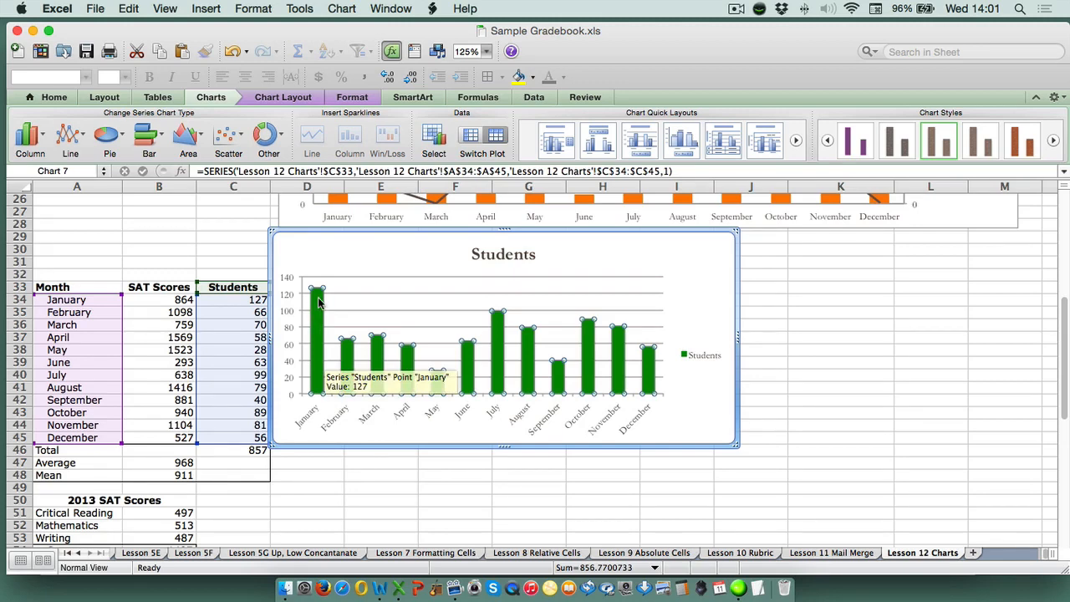
pyautogui.rightClick(317, 303)
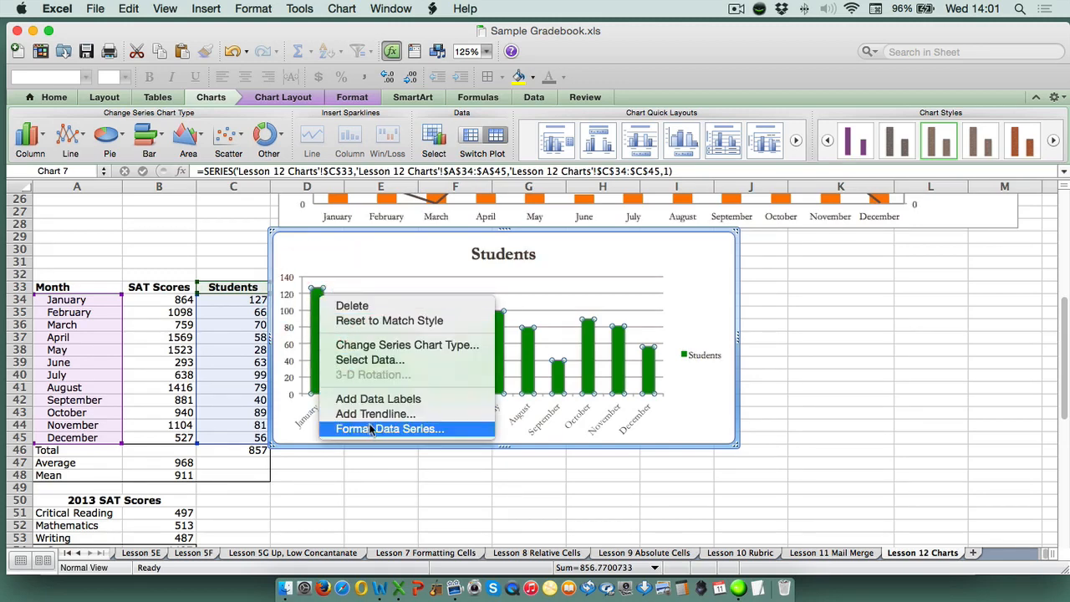
pyautogui.click(379, 399)
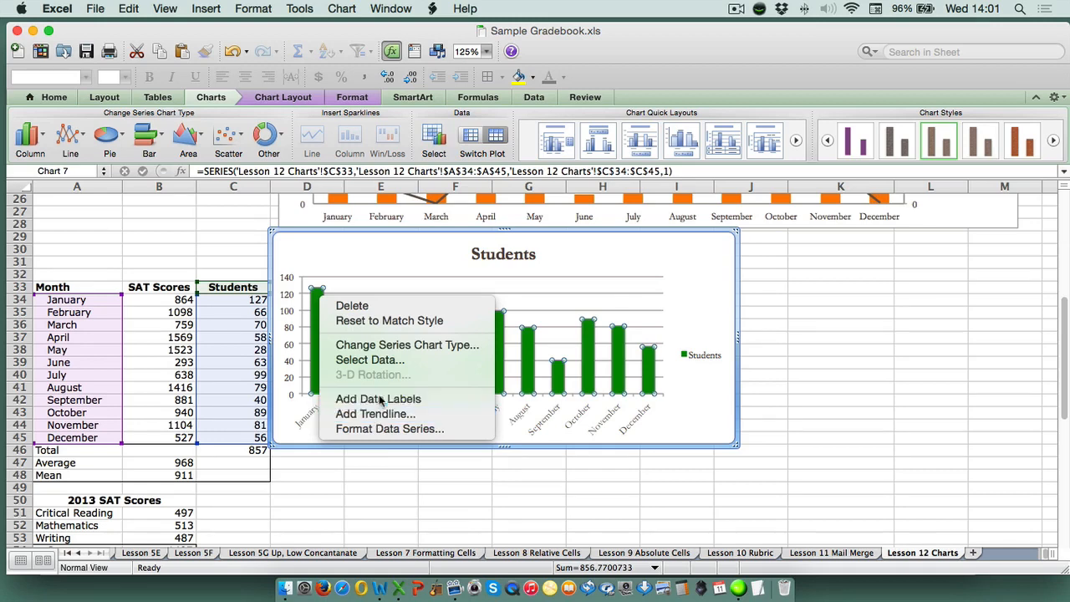
pyautogui.click(510, 468)
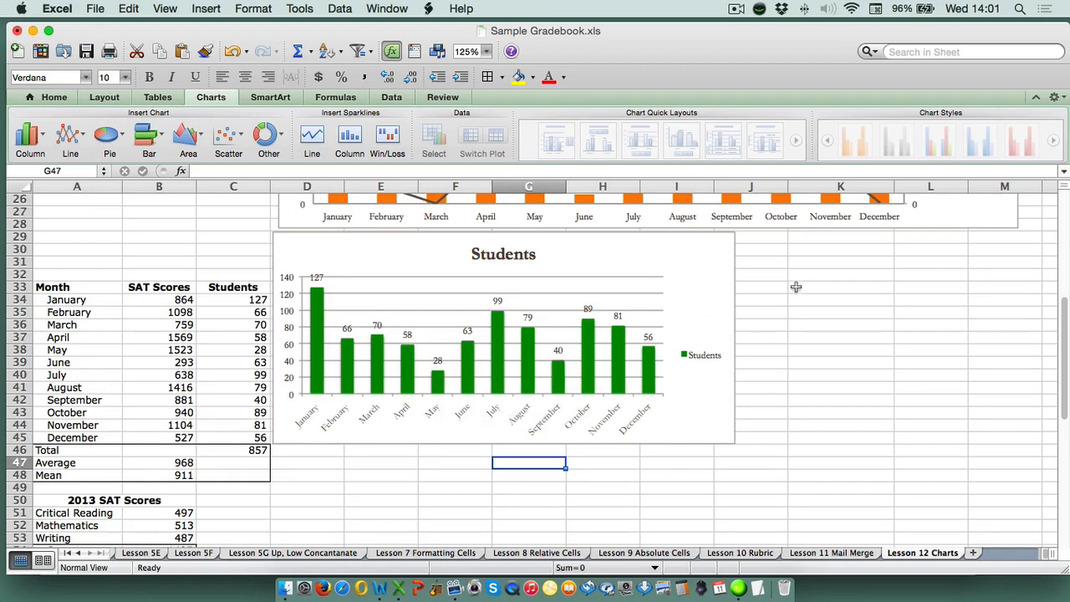
# Narrow the new Students chart so that its right edge sits within column I
pyautogui.click(730, 336)
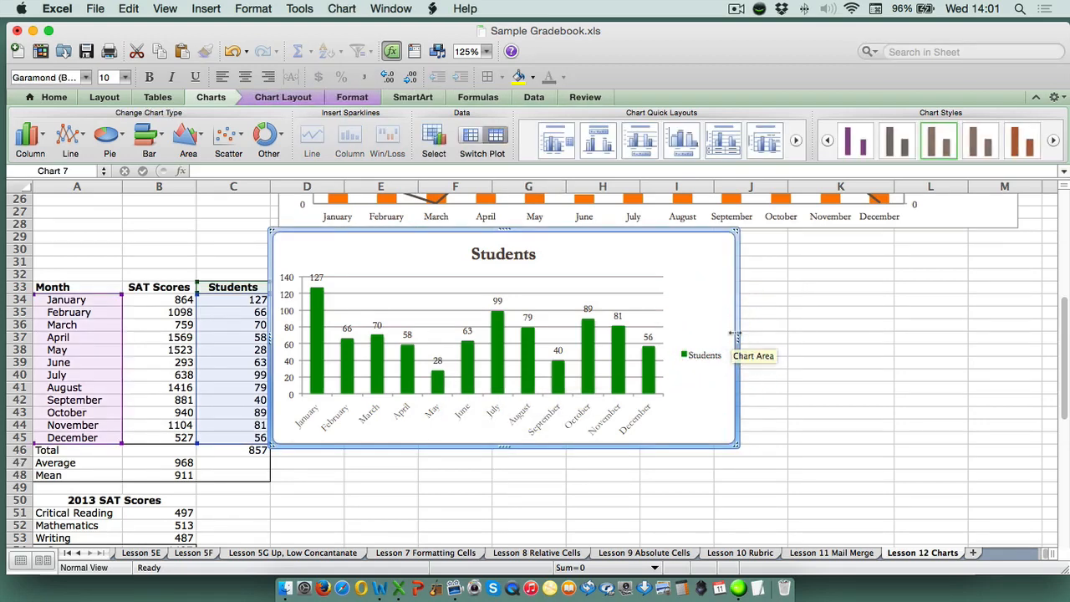
pyautogui.moveTo(732, 335); pyautogui.dragTo(672, 335)
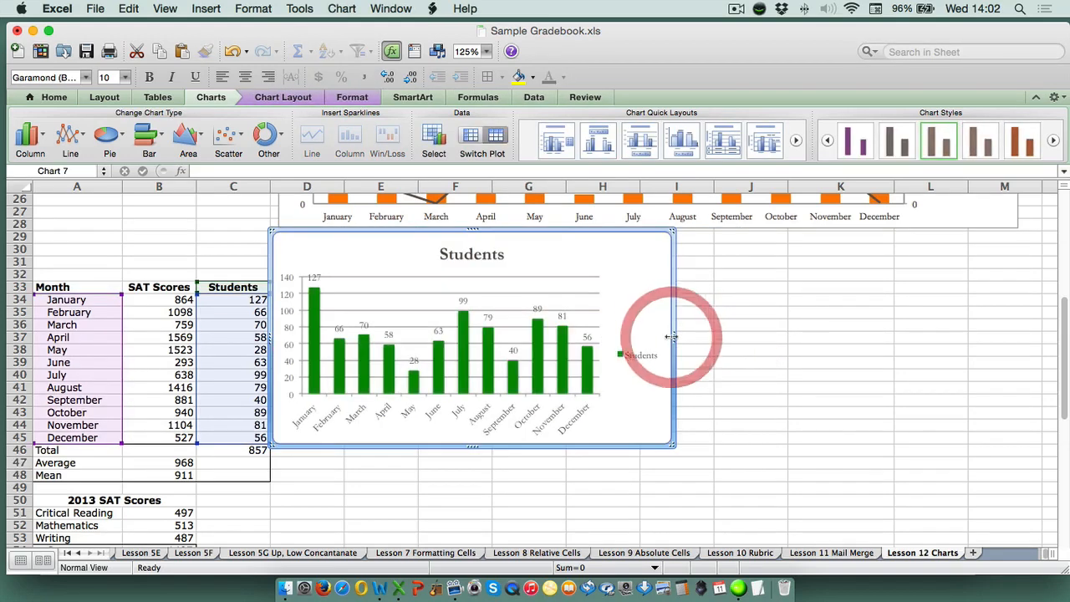
pyautogui.click(751, 346)
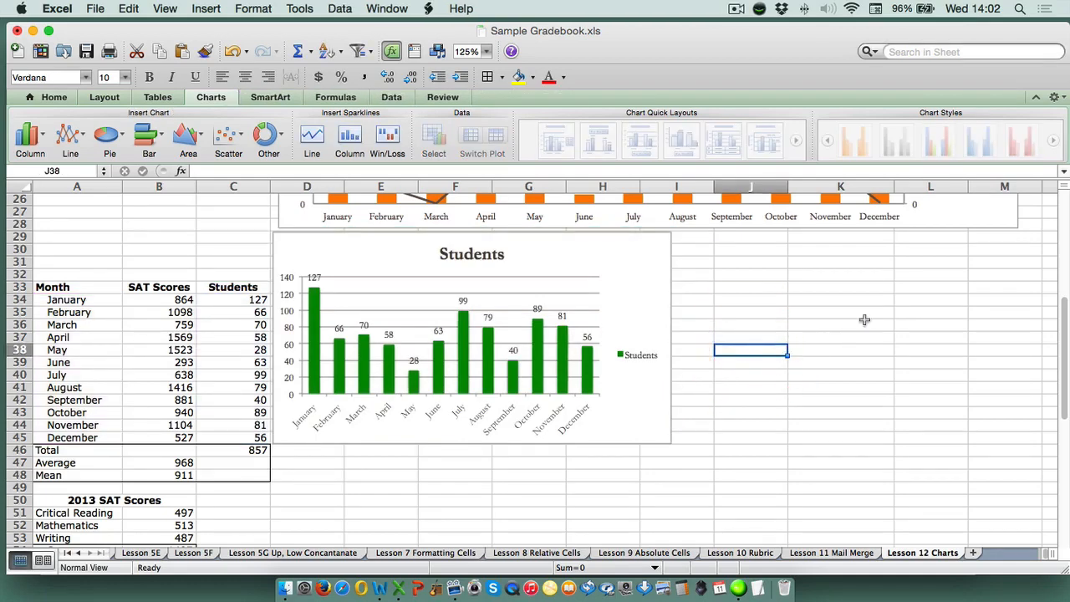
# Select the finished SAT Scores pie chart to check which cells of the first table it plots
pyautogui.scroll(10, 727, 276)
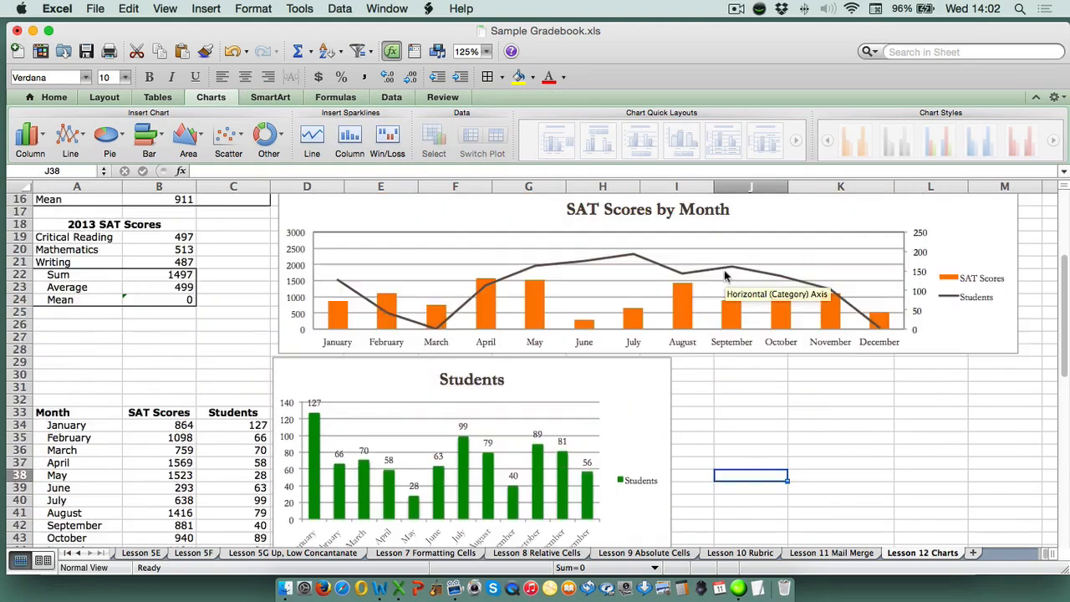
pyautogui.click(708, 224)
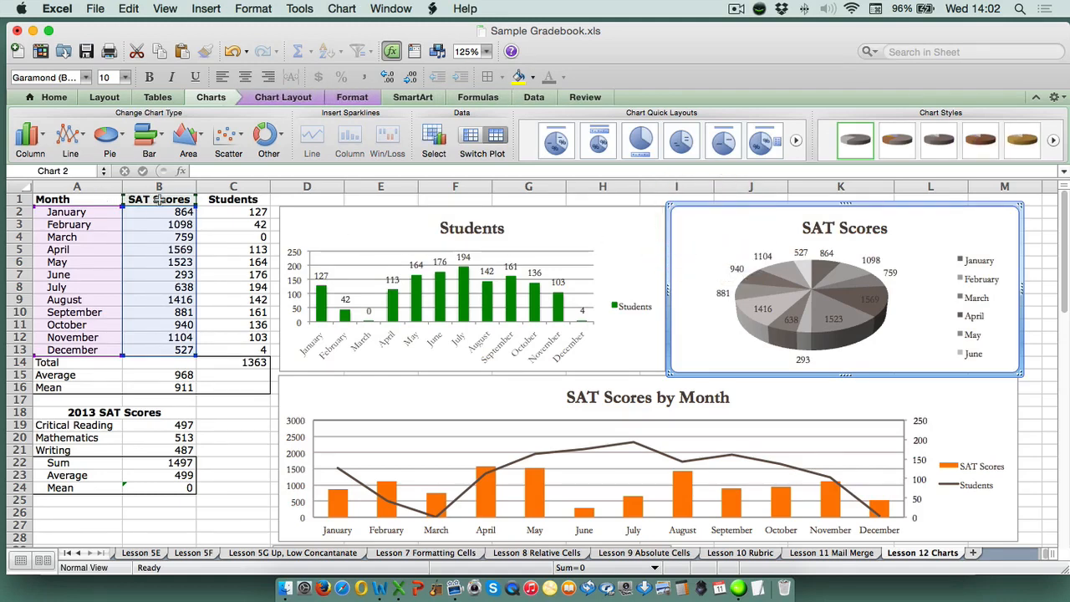
pyautogui.scroll(-8, 641, 251)
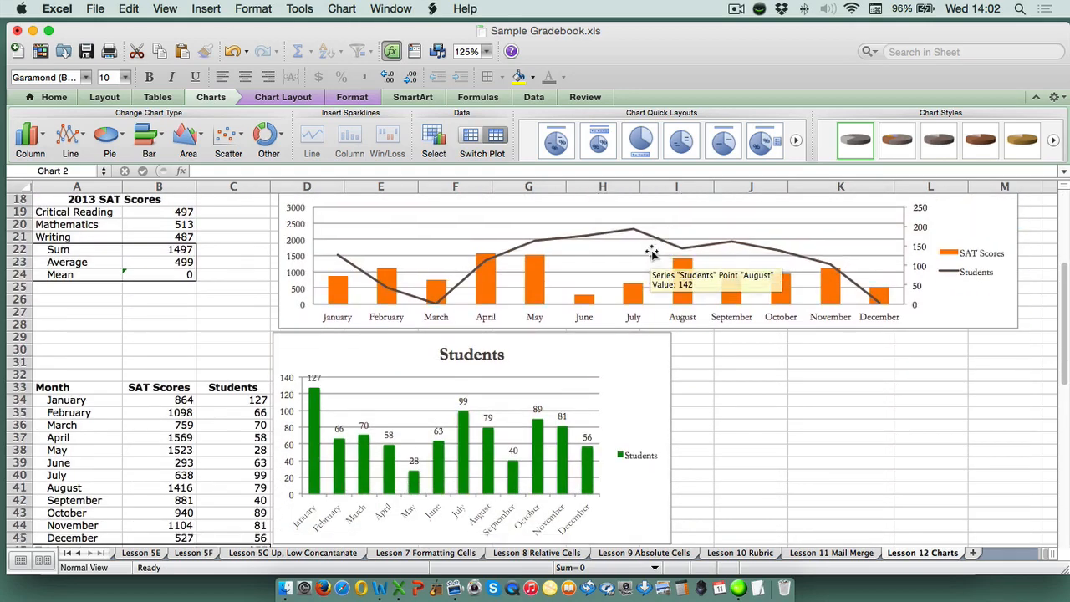
pyautogui.scroll(-3, 656, 255)
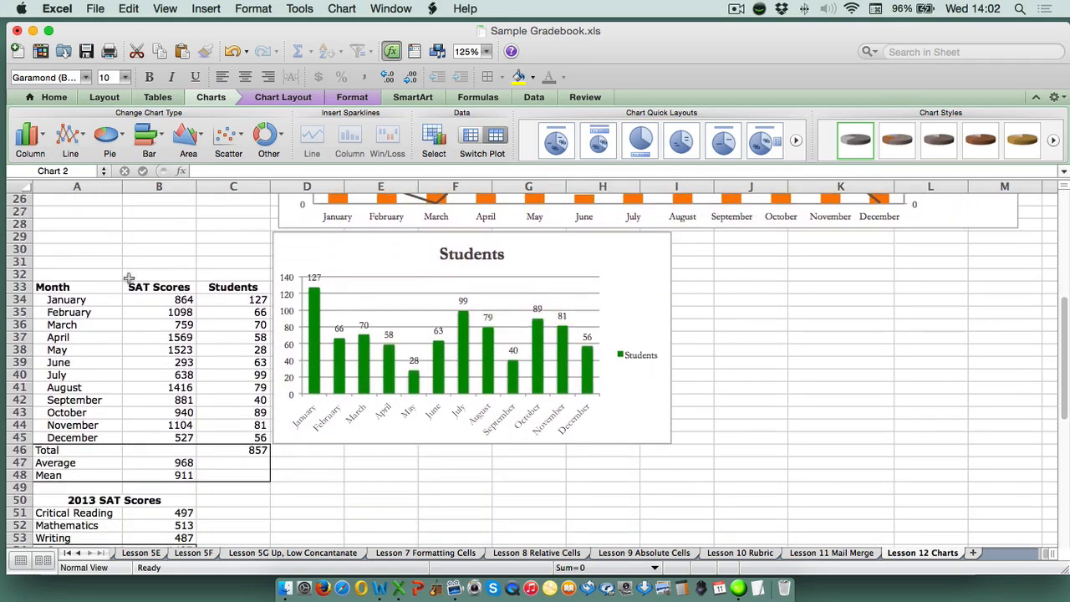
# Insert a 2-D pie chart from Month A33:A45 and SAT Scores B33:B45, and place it to the right of the new Students chart
pyautogui.moveTo(81, 283); pyautogui.dragTo(96, 436)
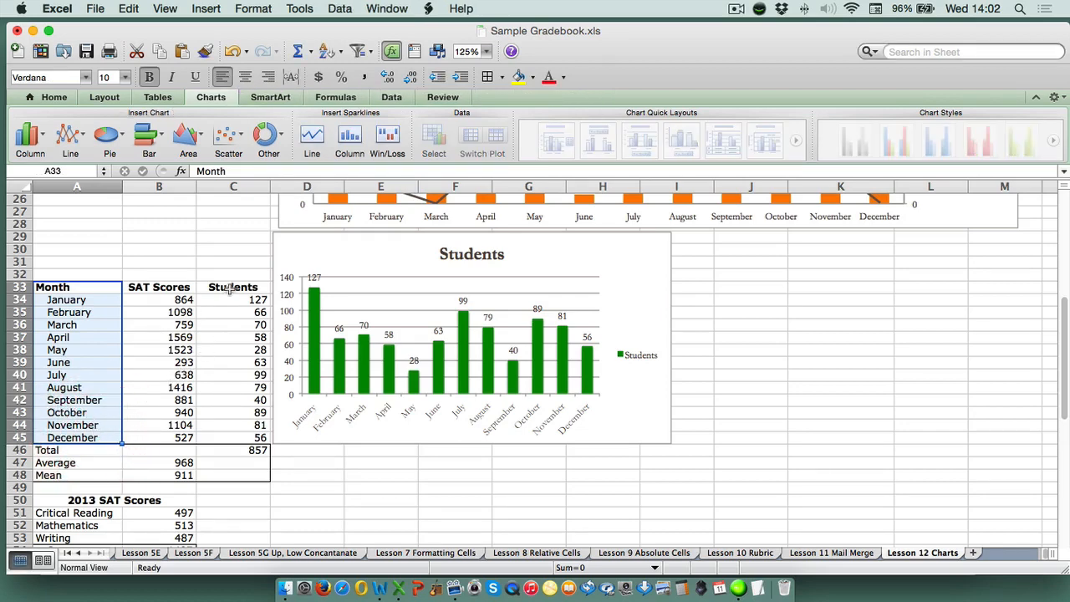
pyautogui.moveTo(171, 287); pyautogui.dragTo(165, 438)
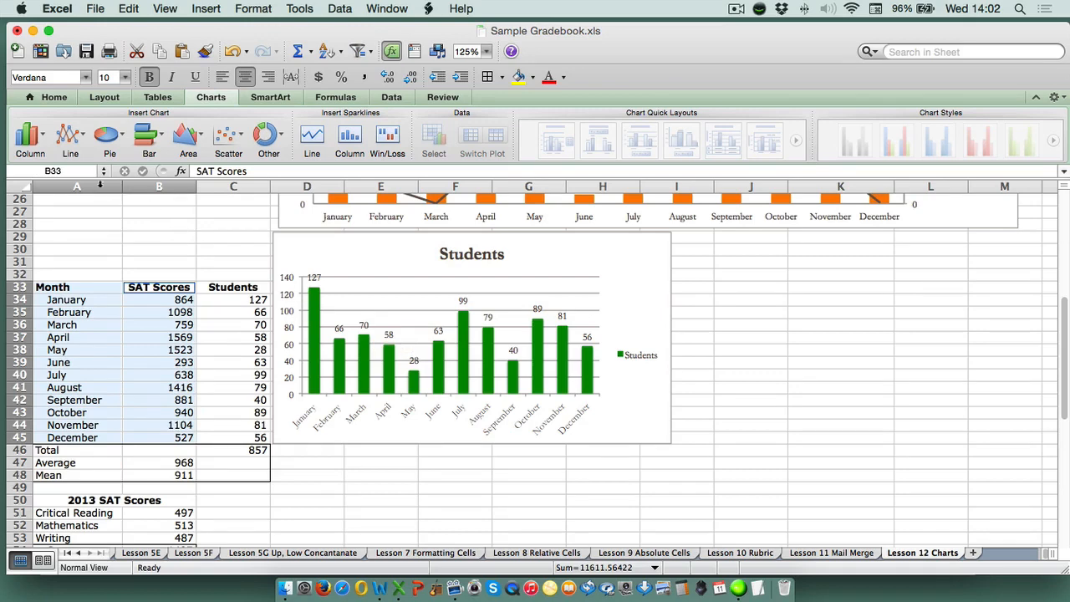
pyautogui.click(121, 138)
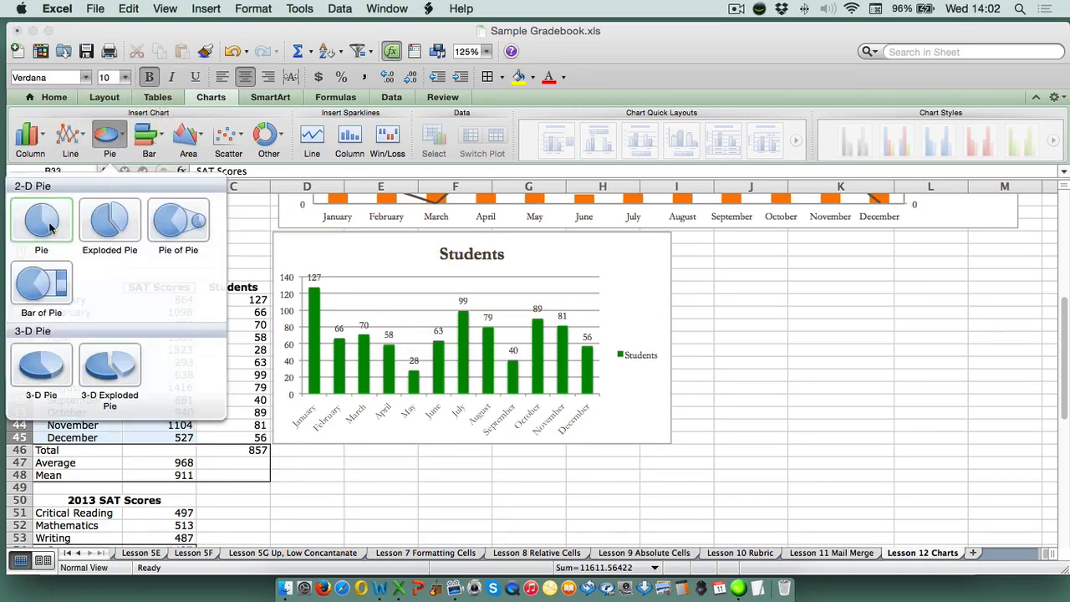
pyautogui.click(41, 219)
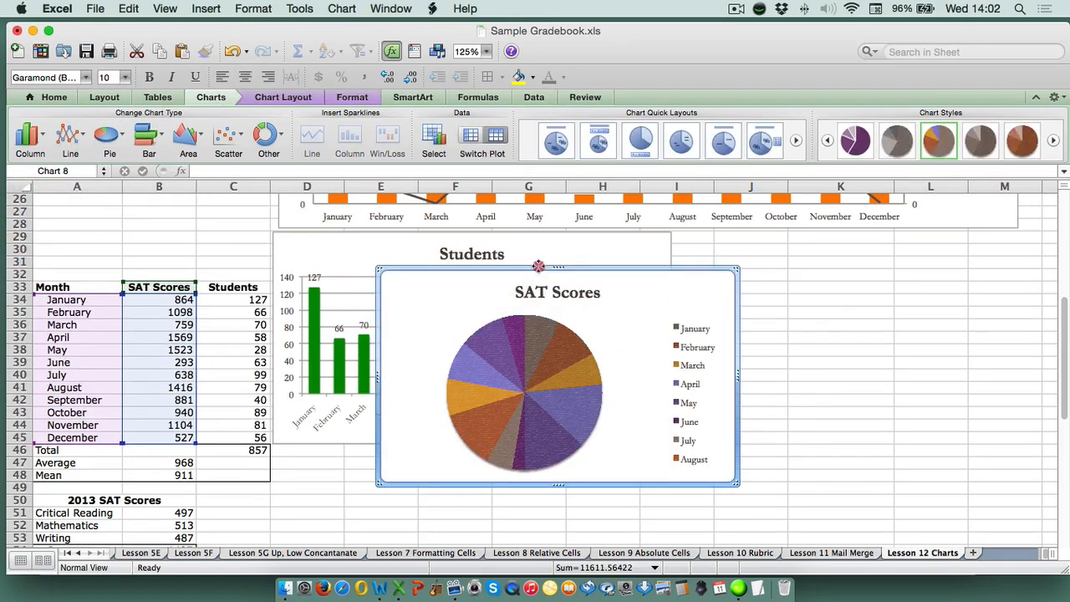
pyautogui.moveTo(538, 266); pyautogui.dragTo(836, 230)
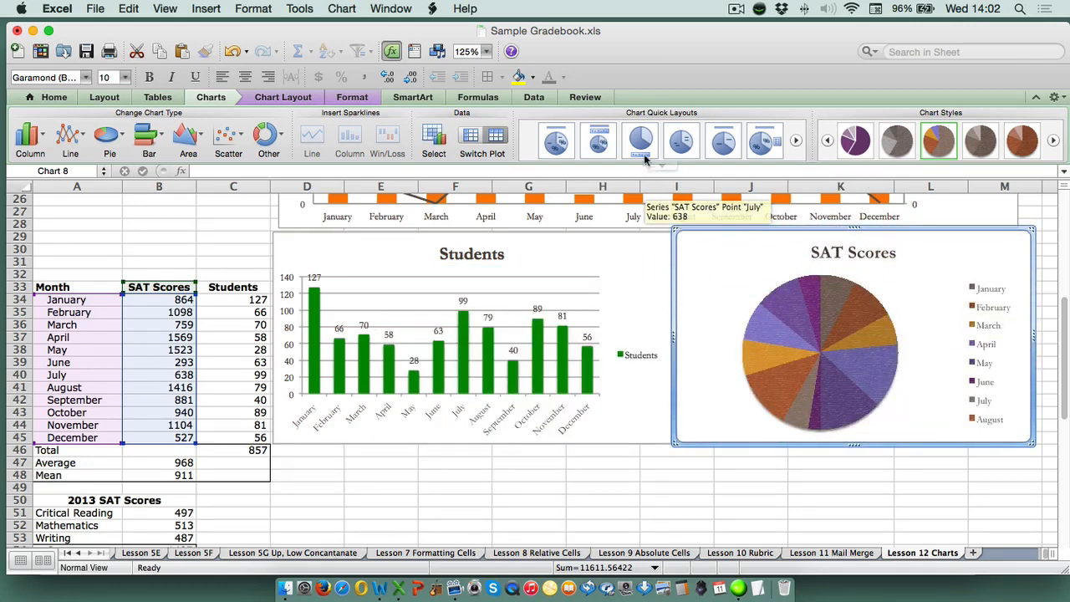
# Give the new SAT Scores pie chart the layout with category names and percentages, and the grey-brown shaded chart style
pyautogui.click(661, 165)
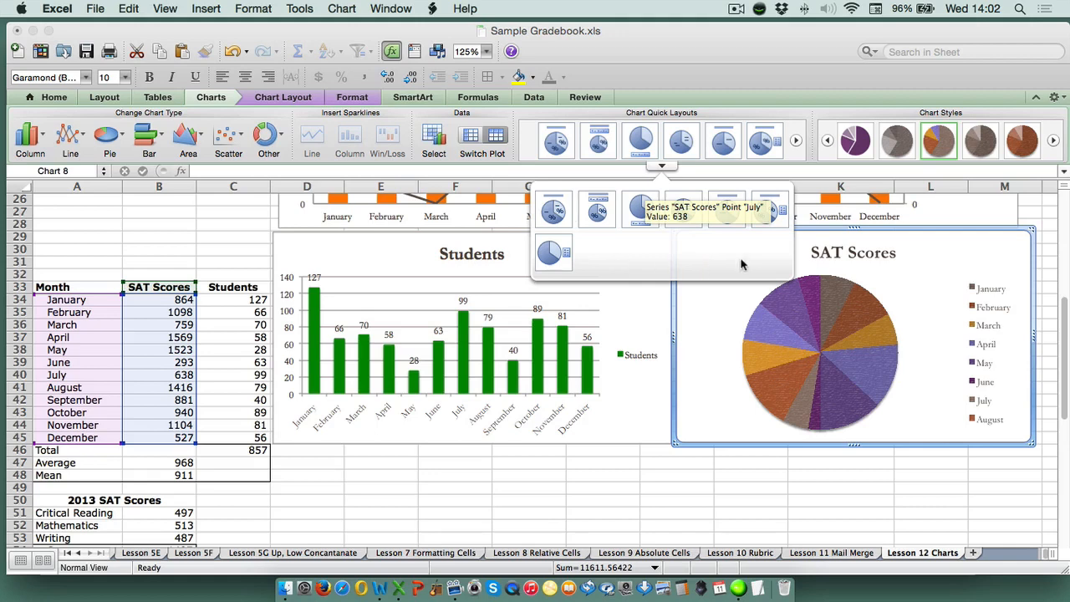
pyautogui.click(555, 213)
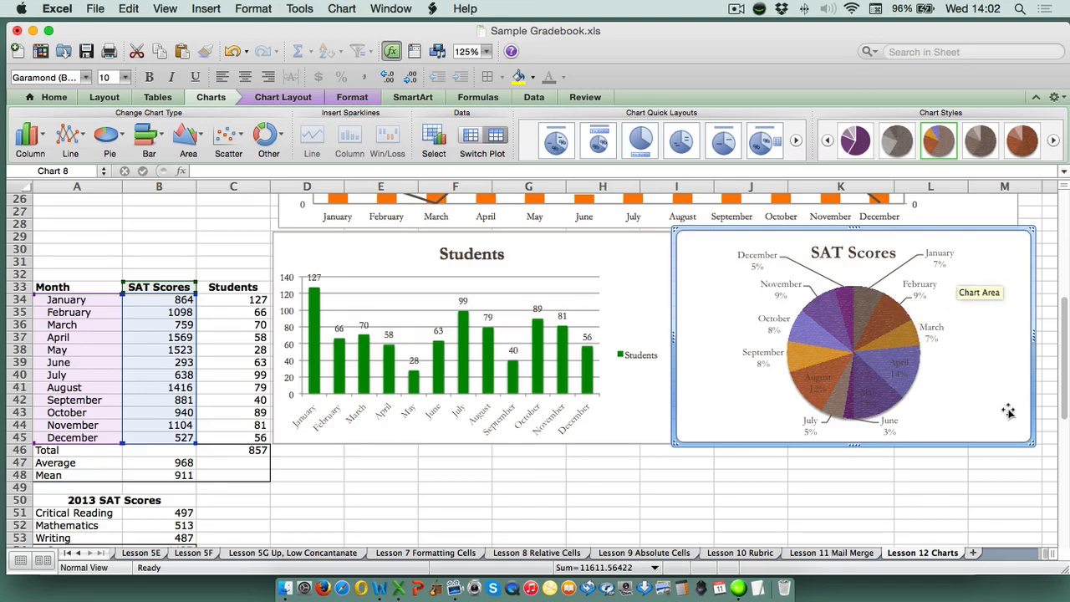
pyautogui.click(1053, 140)
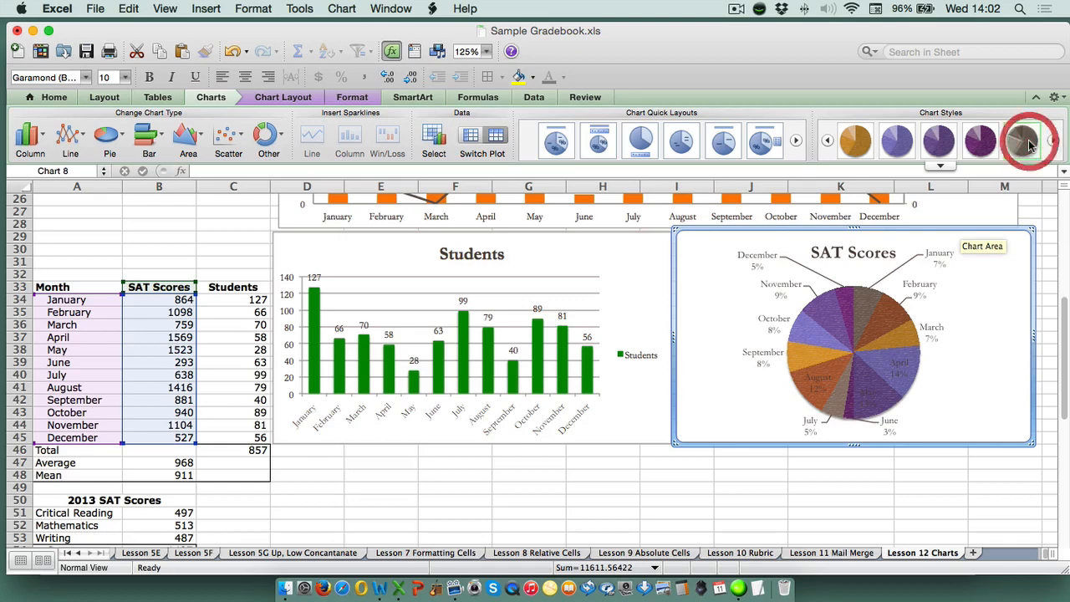
pyautogui.click(1028, 144)
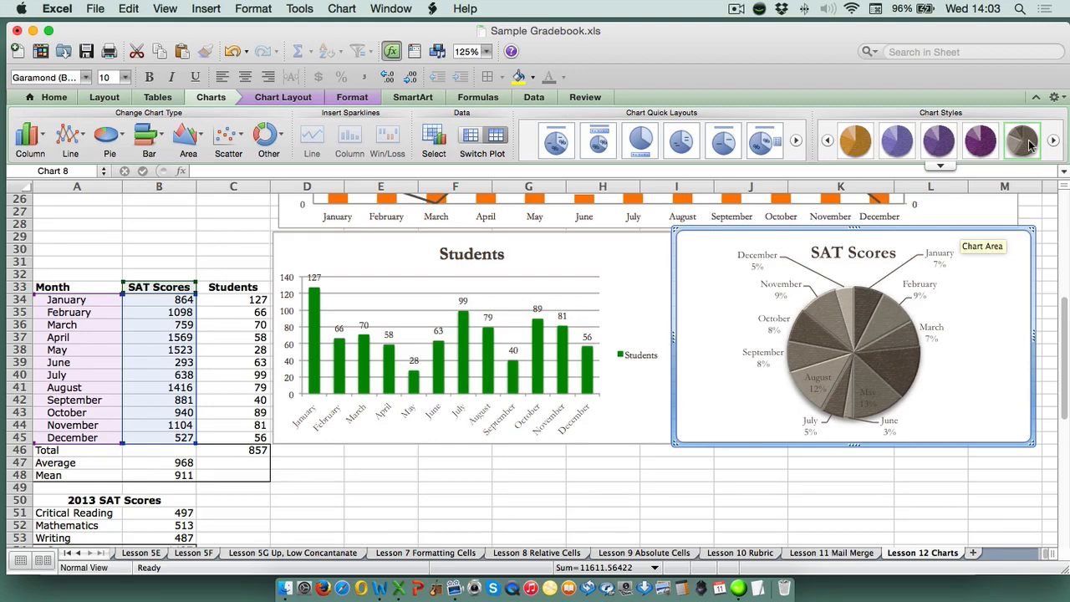
pyautogui.click(677, 468)
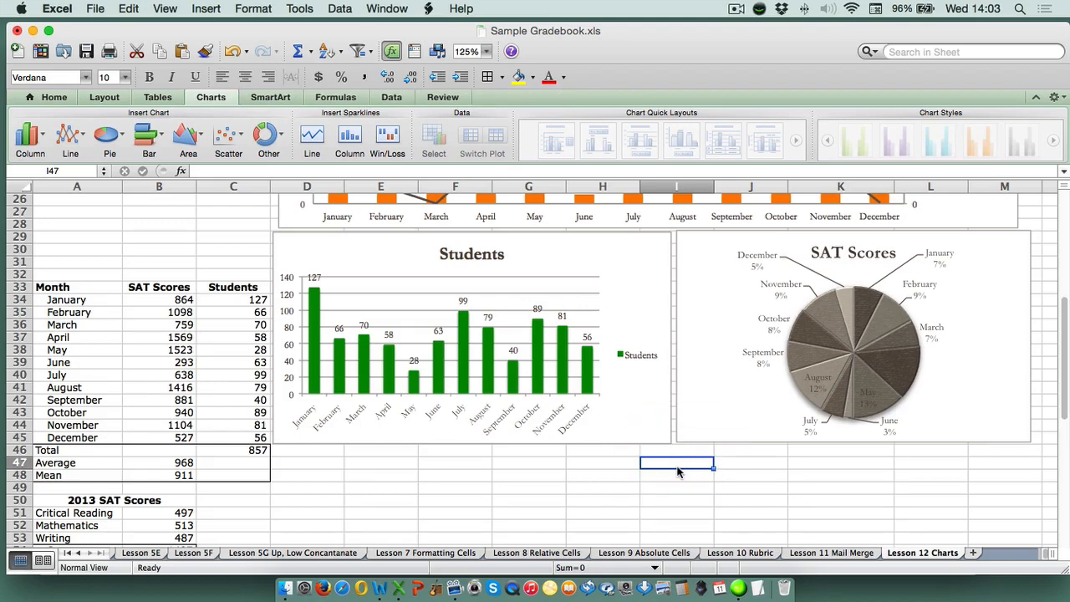
# Select the finished SAT Scores by Month chart and check which cells of the first table it plots
pyautogui.scroll(5, 585, 418)
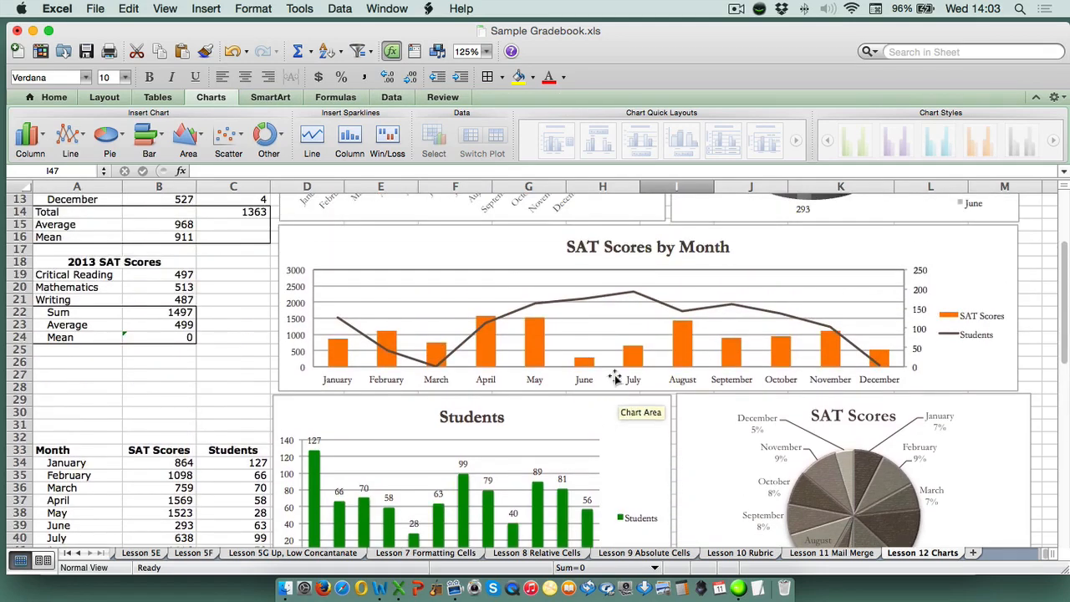
pyautogui.click(510, 254)
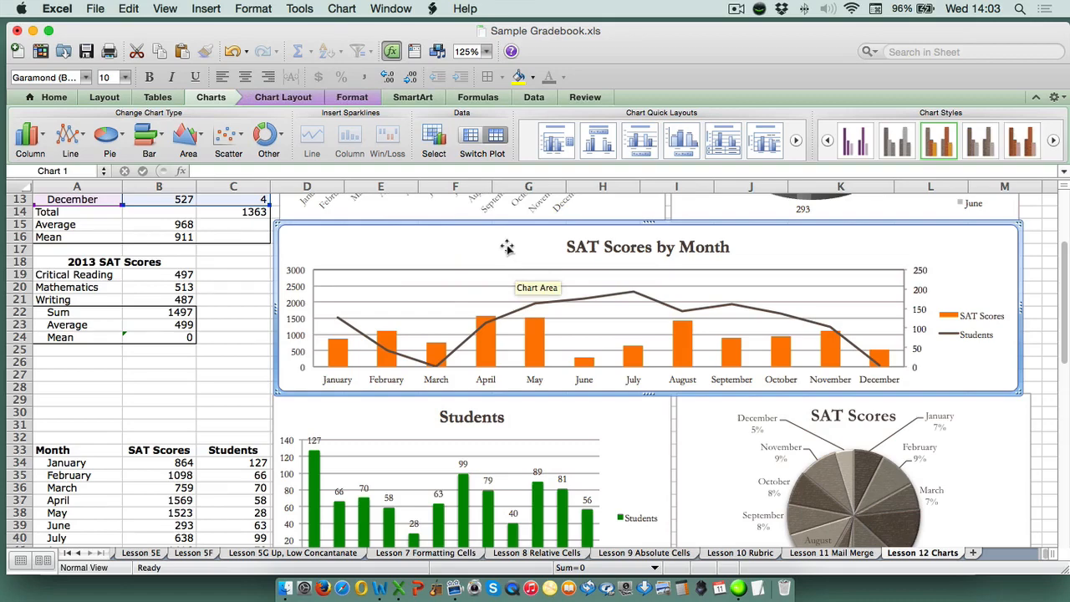
pyautogui.scroll(5, 508, 246)
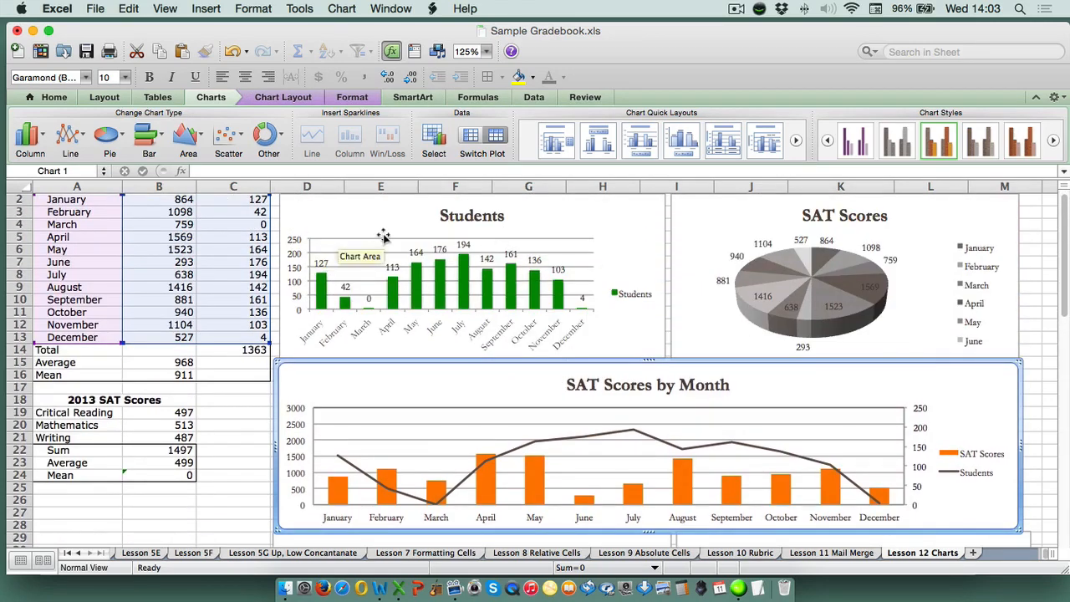
pyautogui.scroll(1, 383, 237)
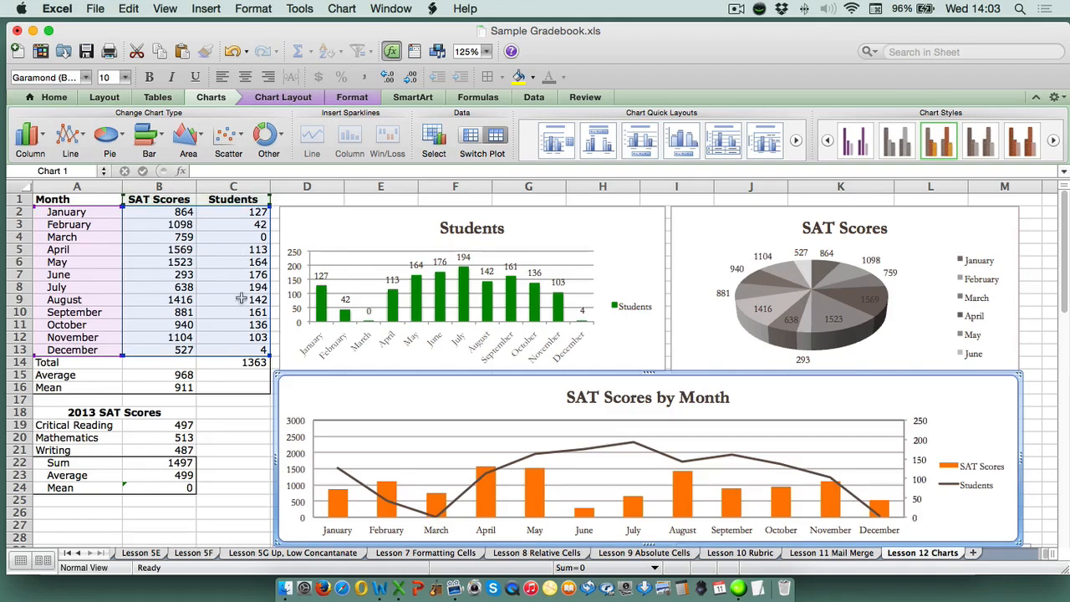
pyautogui.scroll(-4, 592, 296)
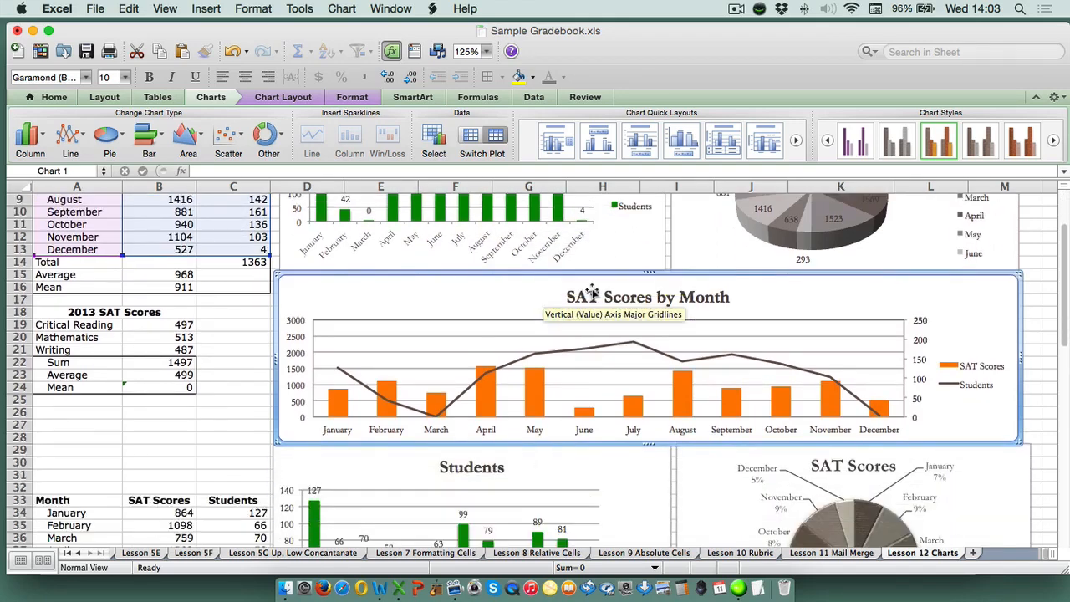
pyautogui.scroll(-13, 592, 296)
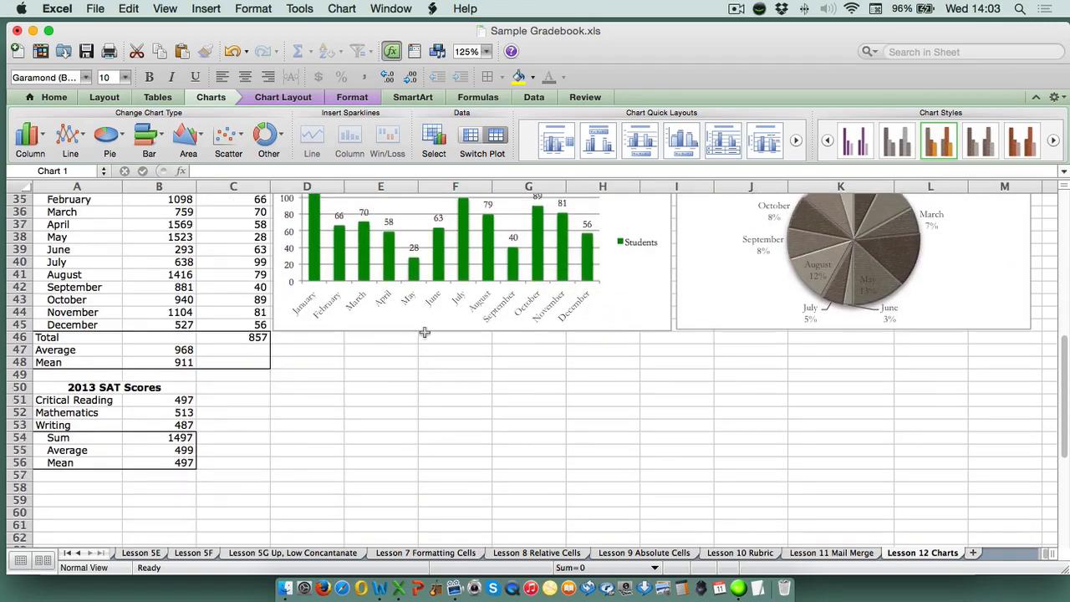
# Insert a clustered column chart from A33:C45, place it below the new Students chart, and widen it to the pie chart's outer edge
pyautogui.scroll(2, 425, 332)
pyautogui.moveTo(83, 224); pyautogui.dragTo(226, 375)
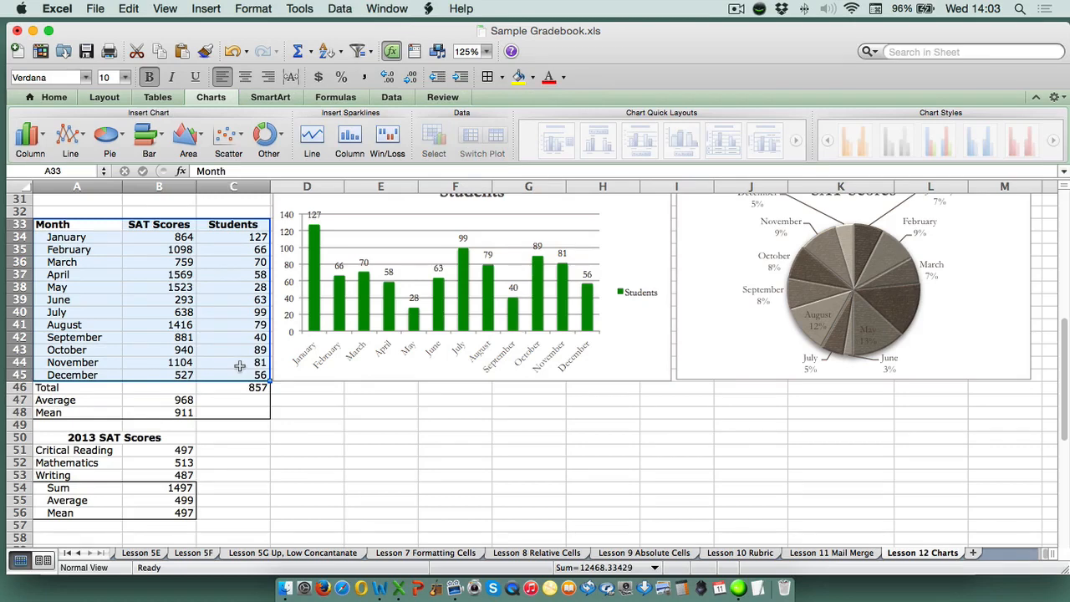
pyautogui.click(42, 144)
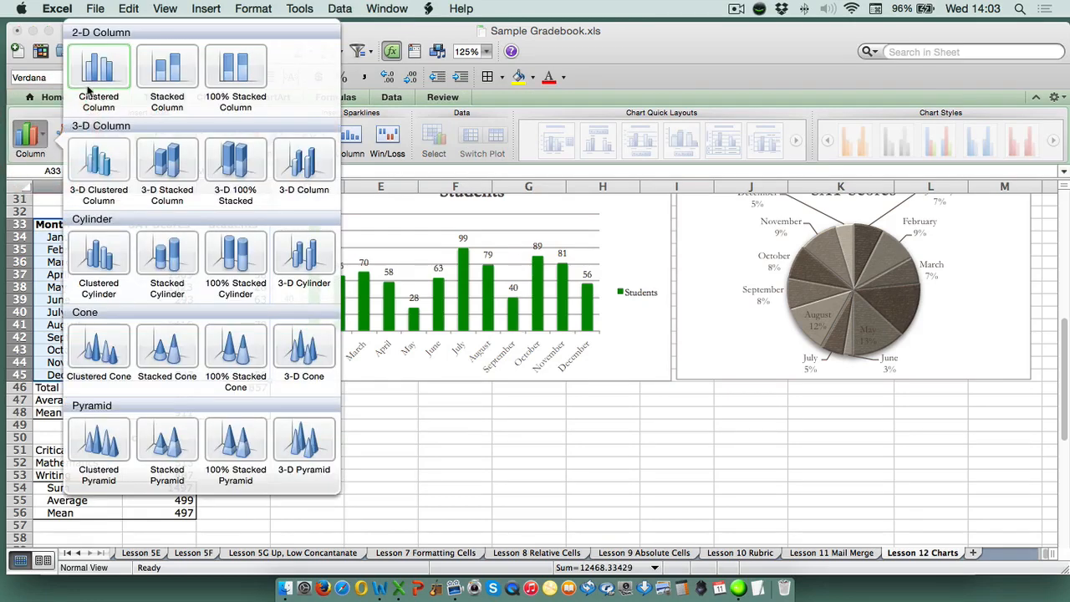
pyautogui.click(96, 81)
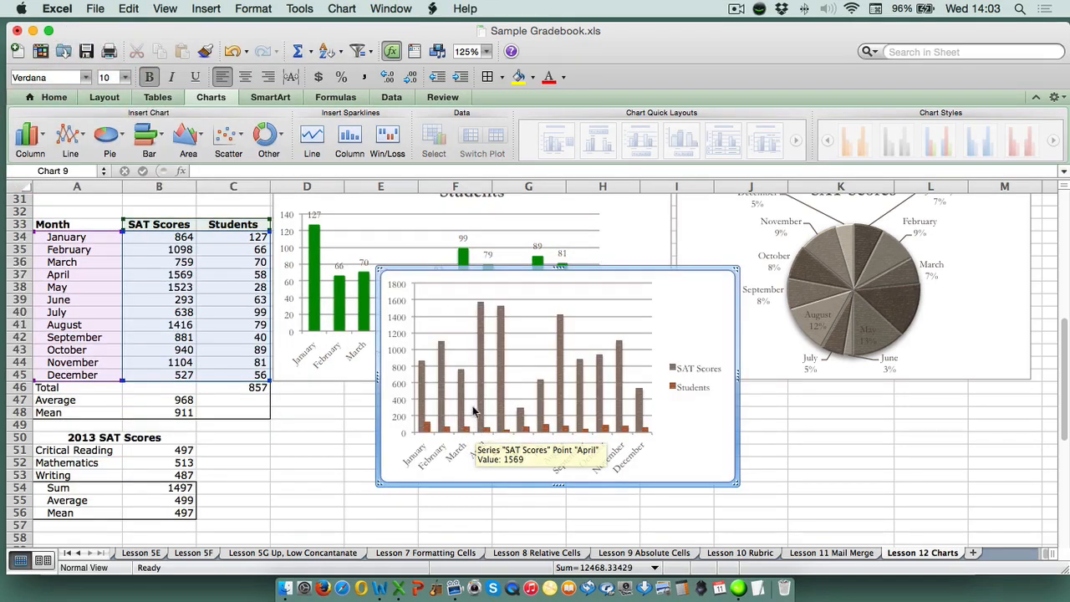
pyautogui.moveTo(447, 266); pyautogui.dragTo(339, 381)
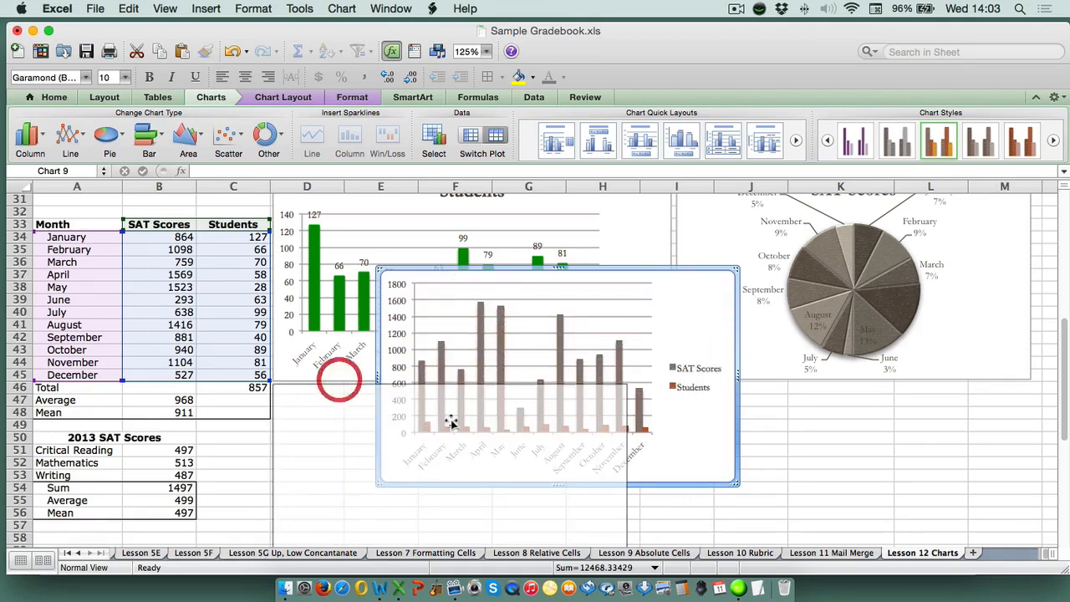
pyautogui.moveTo(650, 485); pyautogui.dragTo(1033, 466)
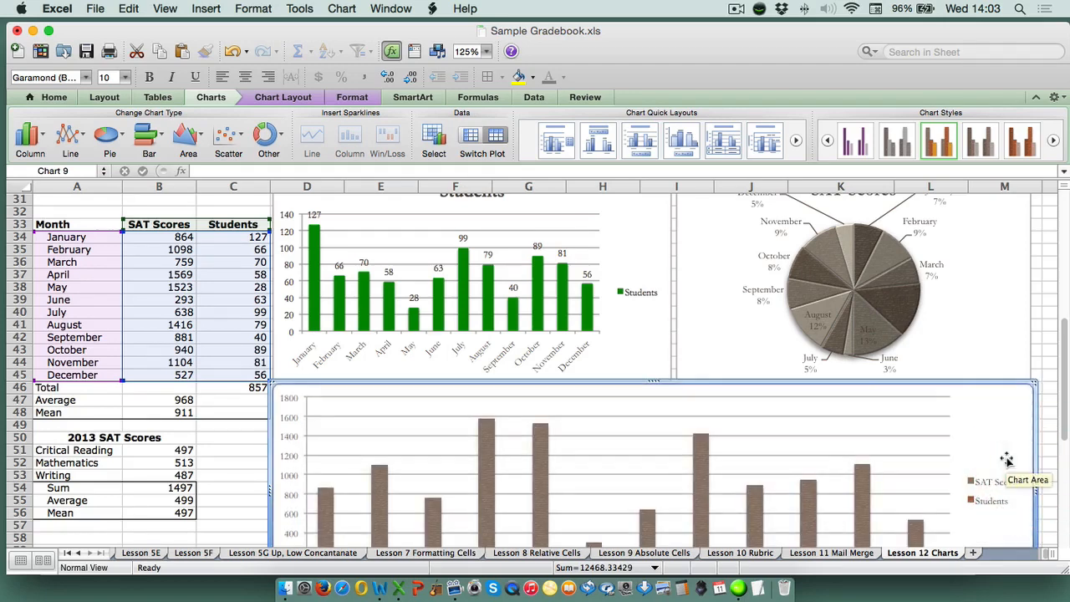
# Fill the SAT Scores columns in the new clustered column chart with solid standard orange
pyautogui.scroll(-5, 1053, 417)
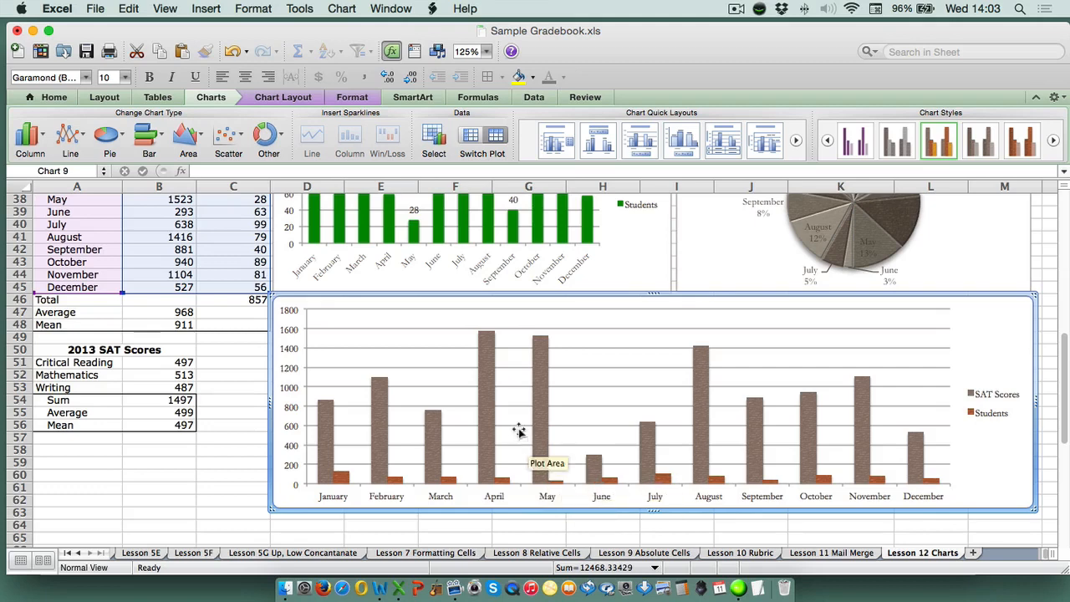
pyautogui.click(485, 383)
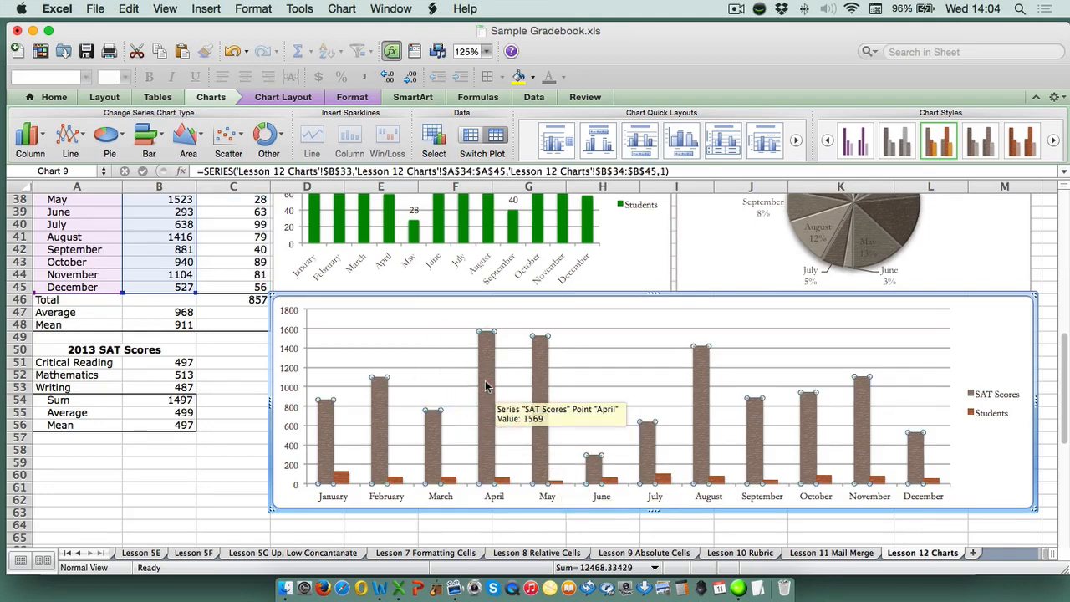
pyautogui.rightClick(486, 385)
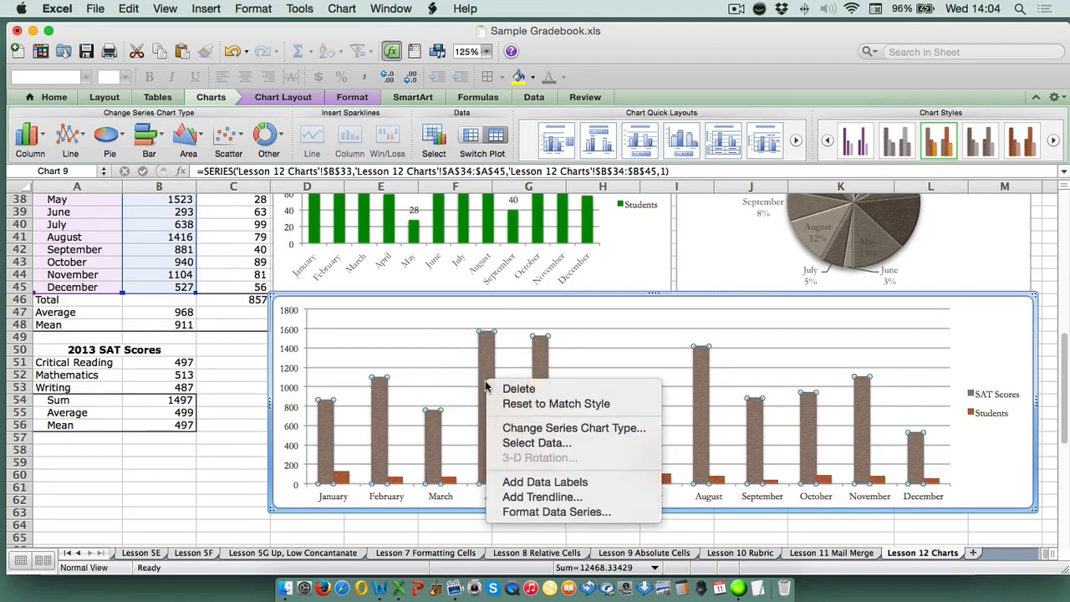
pyautogui.click(527, 512)
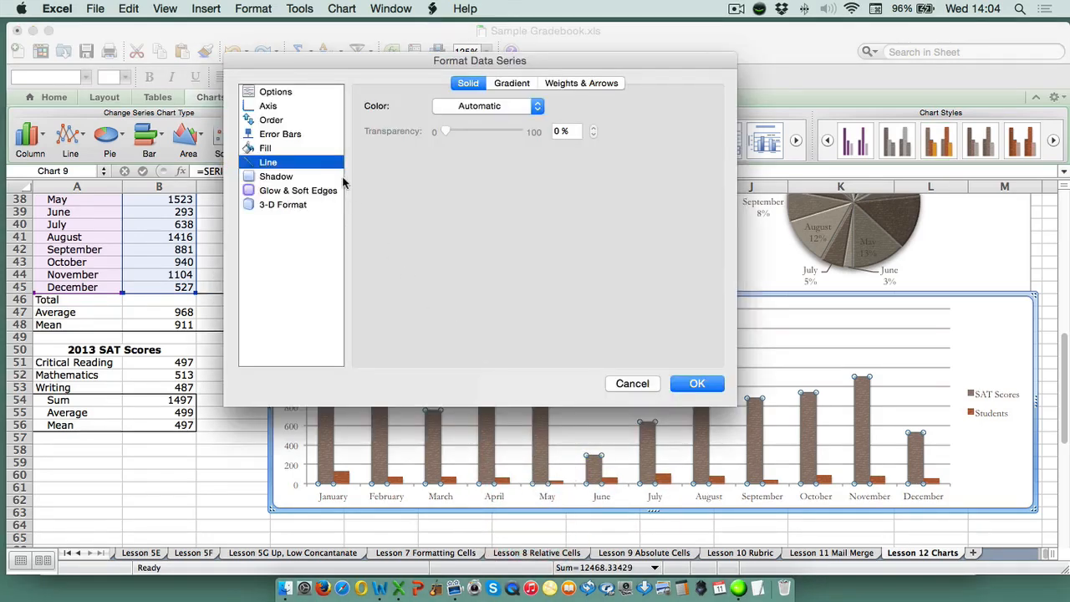
pyautogui.click(264, 149)
pyautogui.click(506, 109)
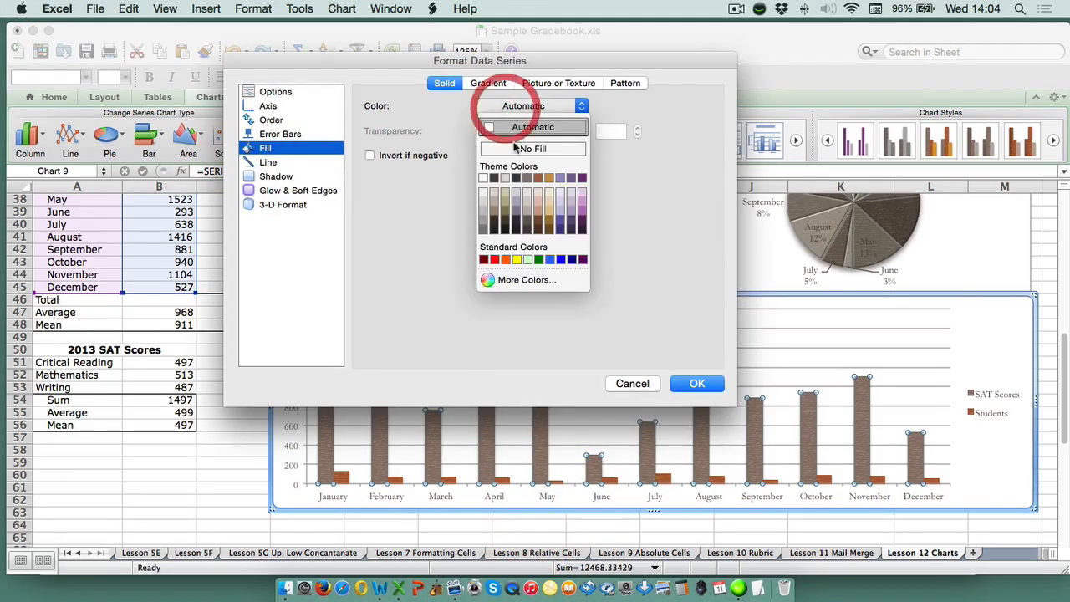
pyautogui.click(511, 260)
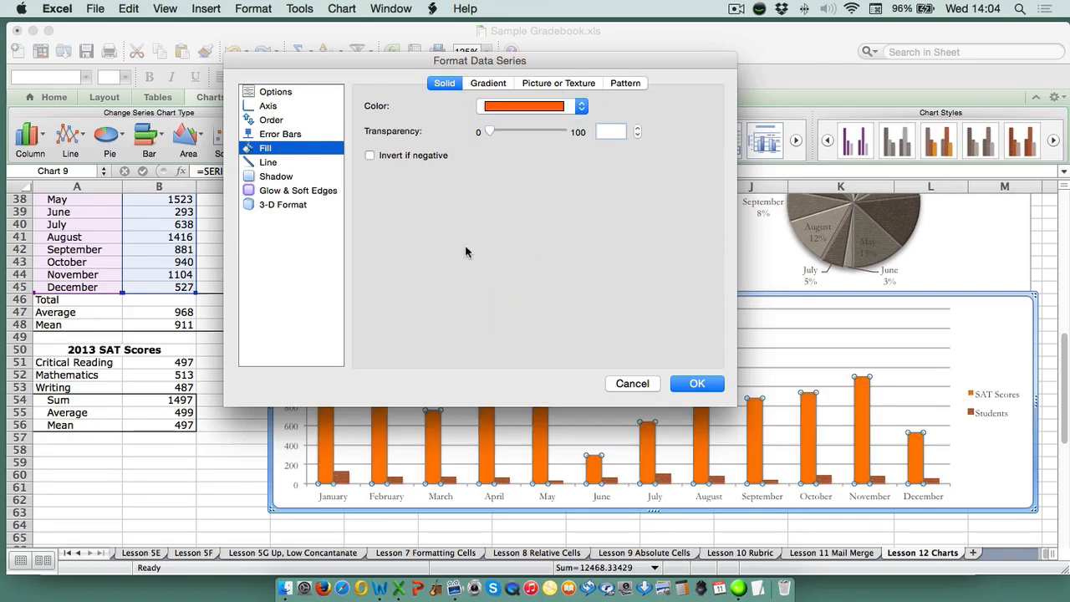
# Set the SAT Scores columns' outline to No Line and apply the series formatting
pyautogui.click(280, 162)
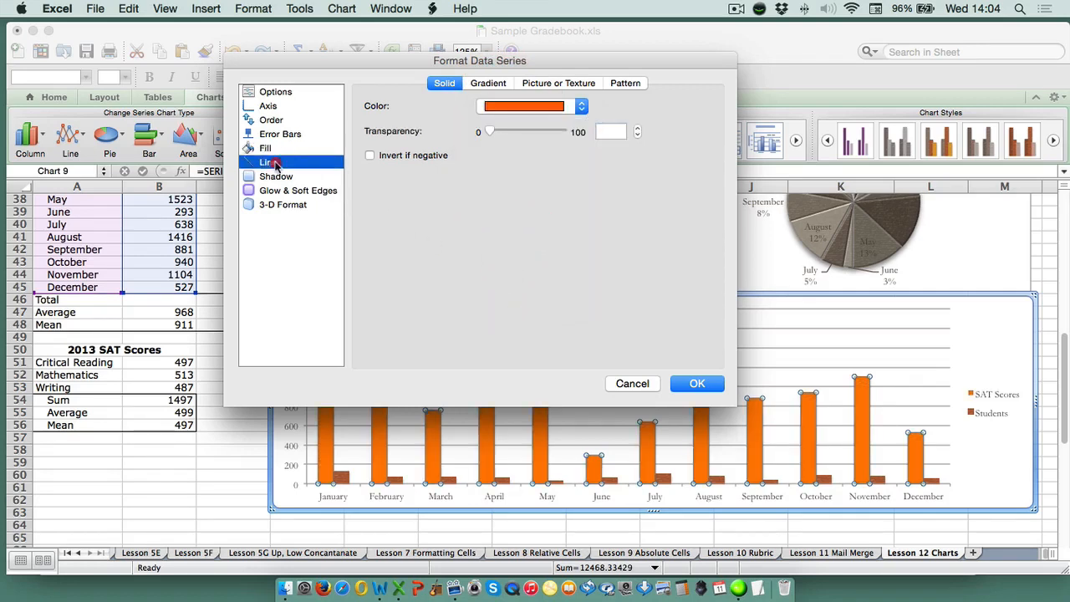
pyautogui.click(485, 107)
pyautogui.click(488, 131)
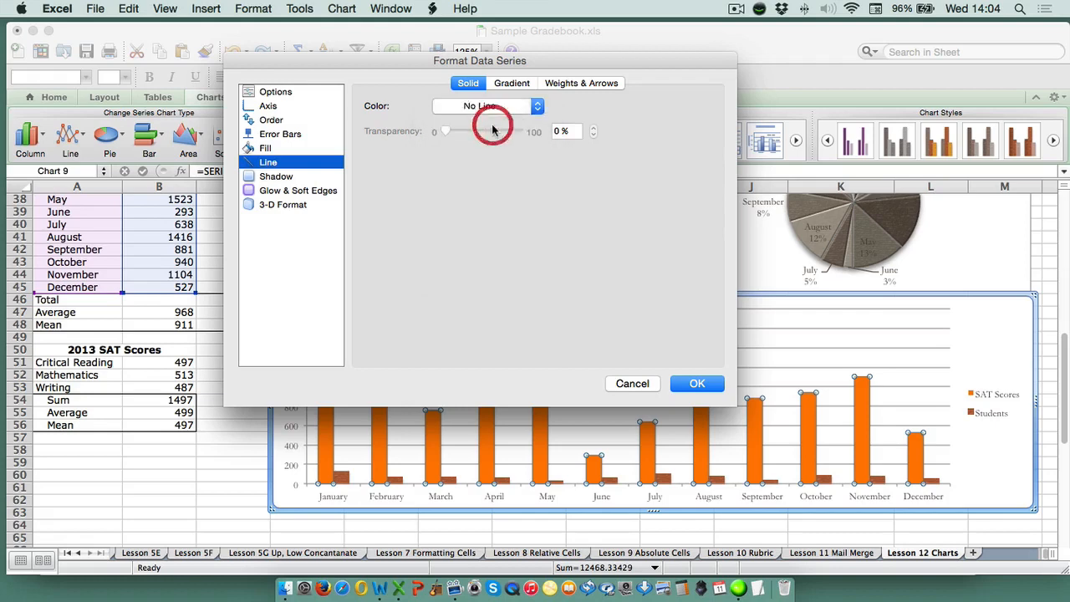
pyautogui.click(686, 383)
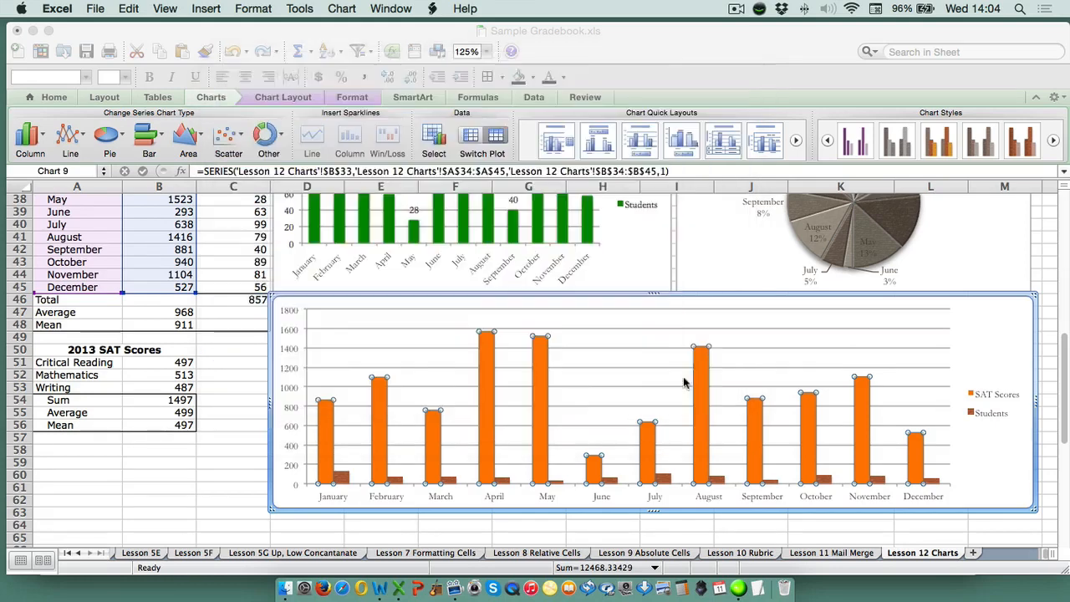
pyautogui.click(1048, 375)
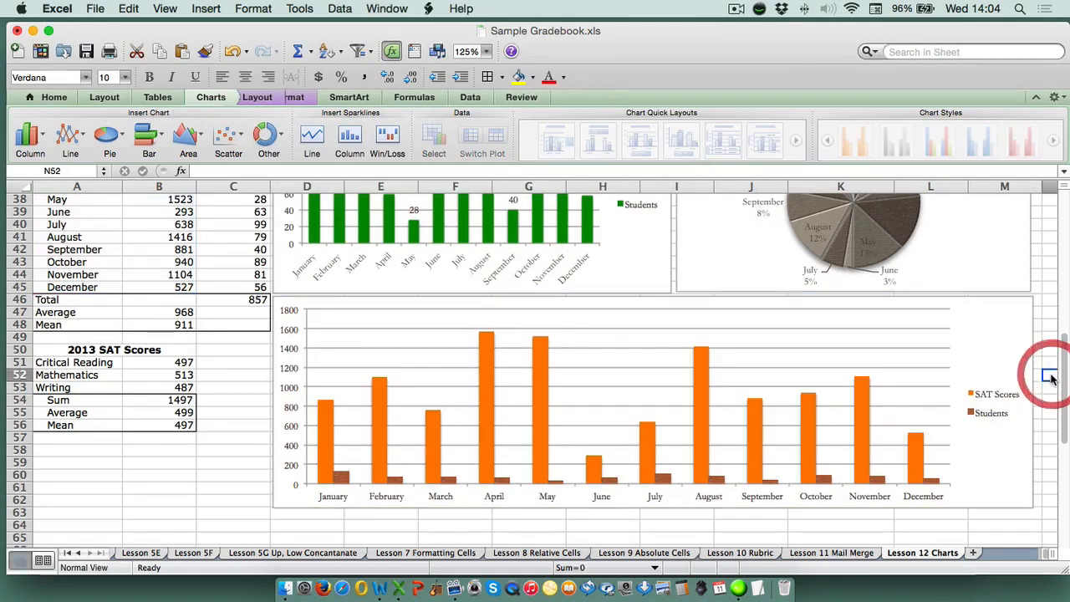
# Plot the Students series of the new column chart on the secondary axis
pyautogui.click(717, 483)
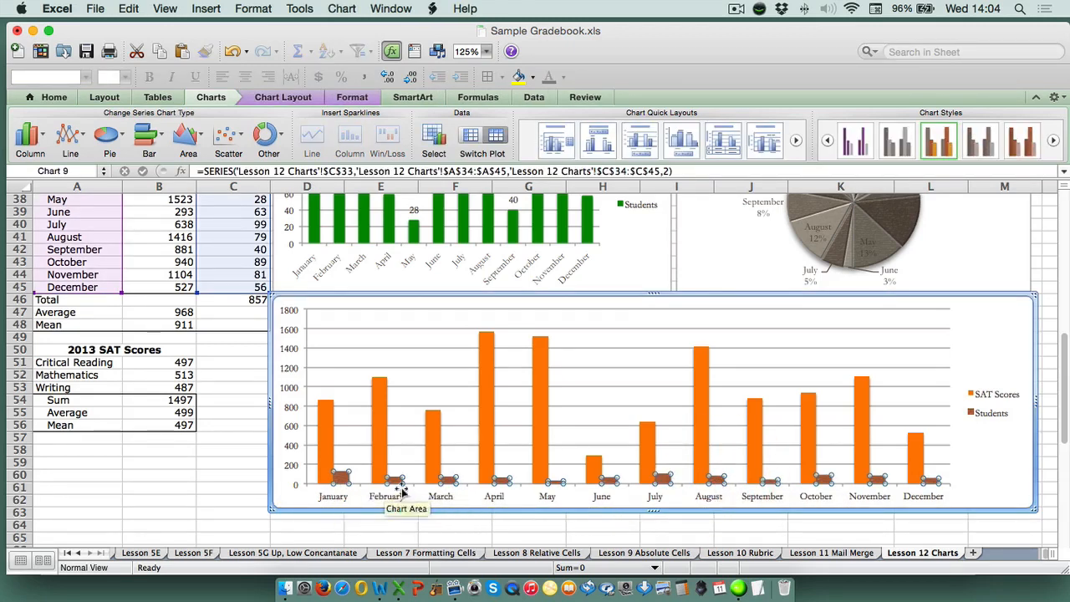
pyautogui.rightClick(342, 484)
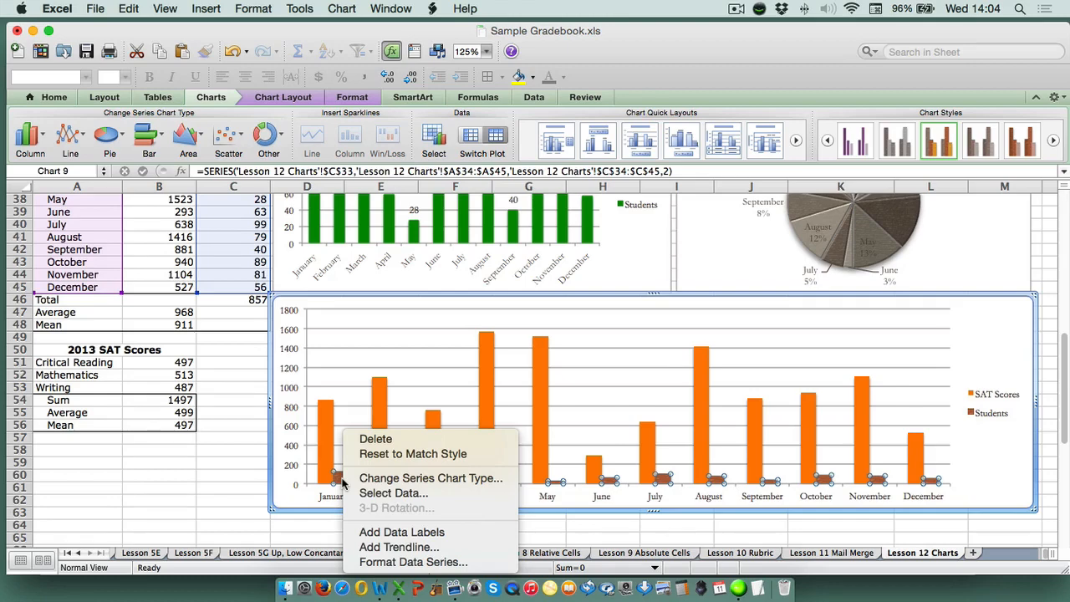
pyautogui.click(386, 563)
pyautogui.click(271, 107)
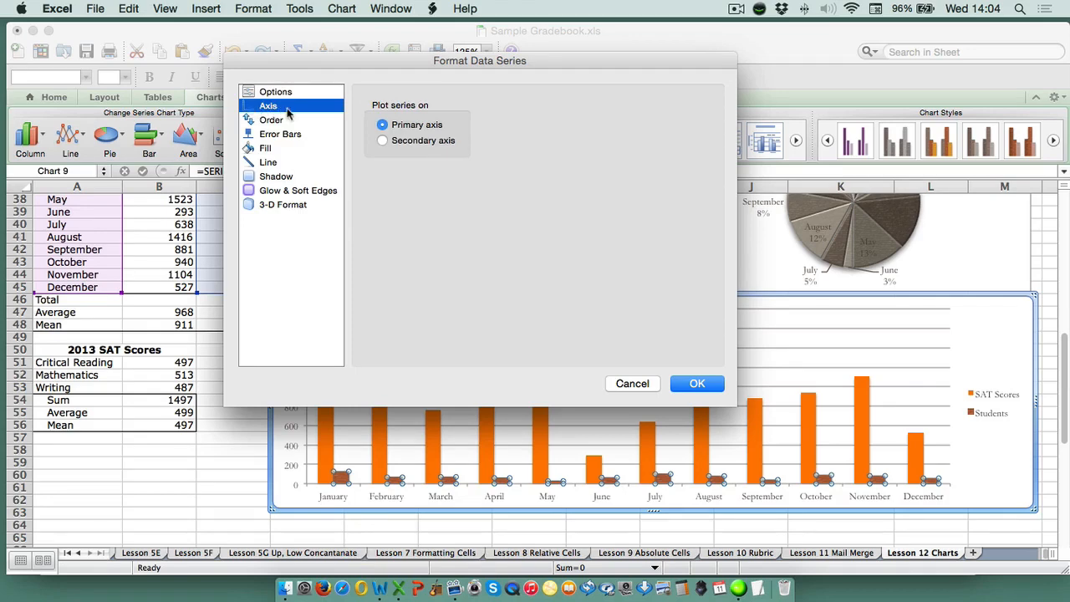
pyautogui.click(383, 142)
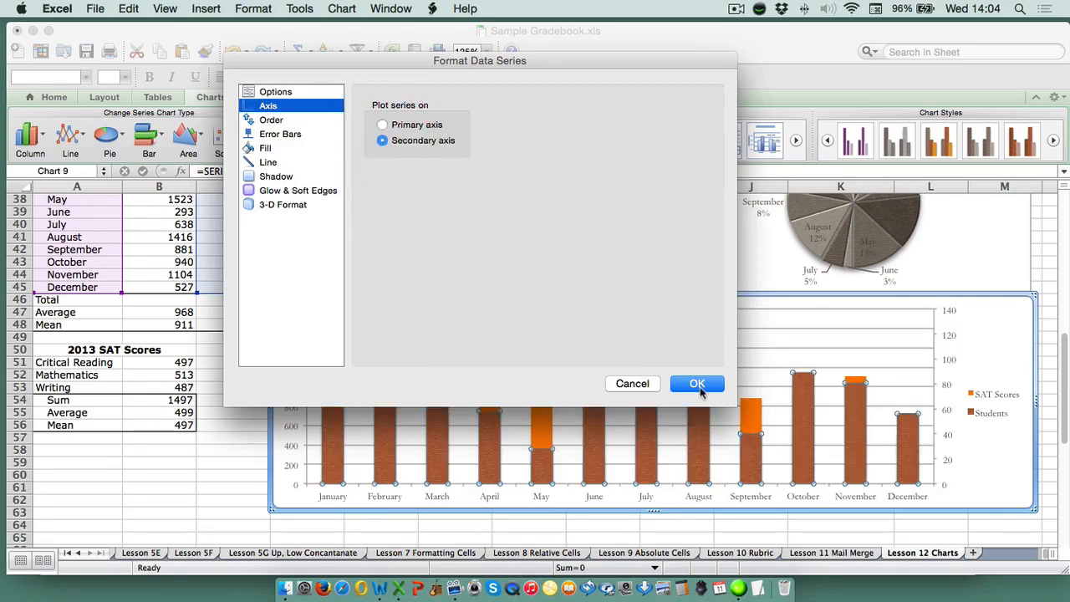
pyautogui.click(697, 385)
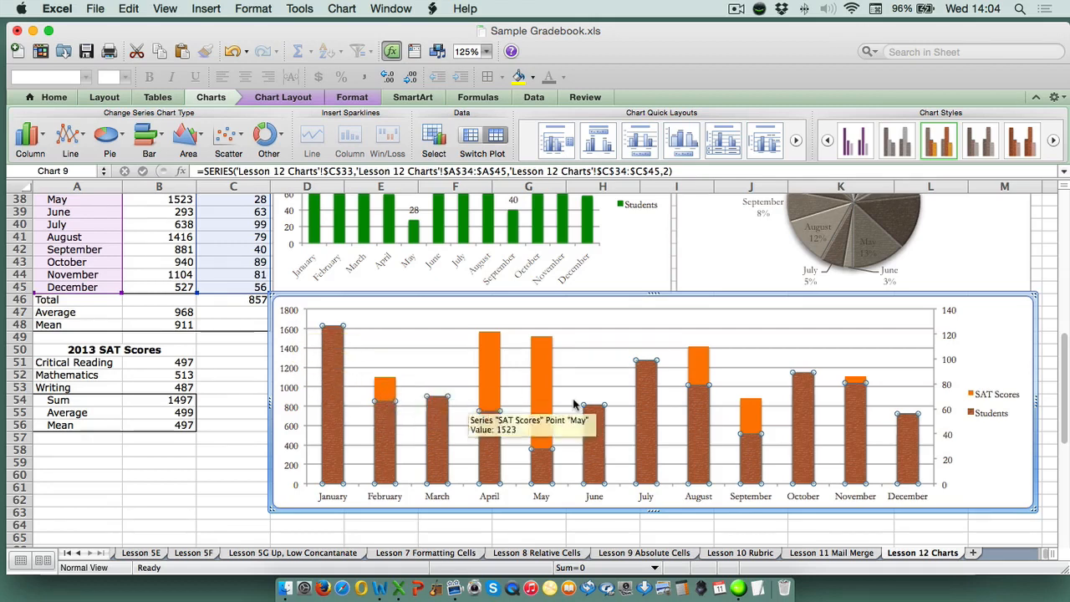
# Set the fill of the SAT Scores series in the new combination chart to No Fill
pyautogui.click(699, 360)
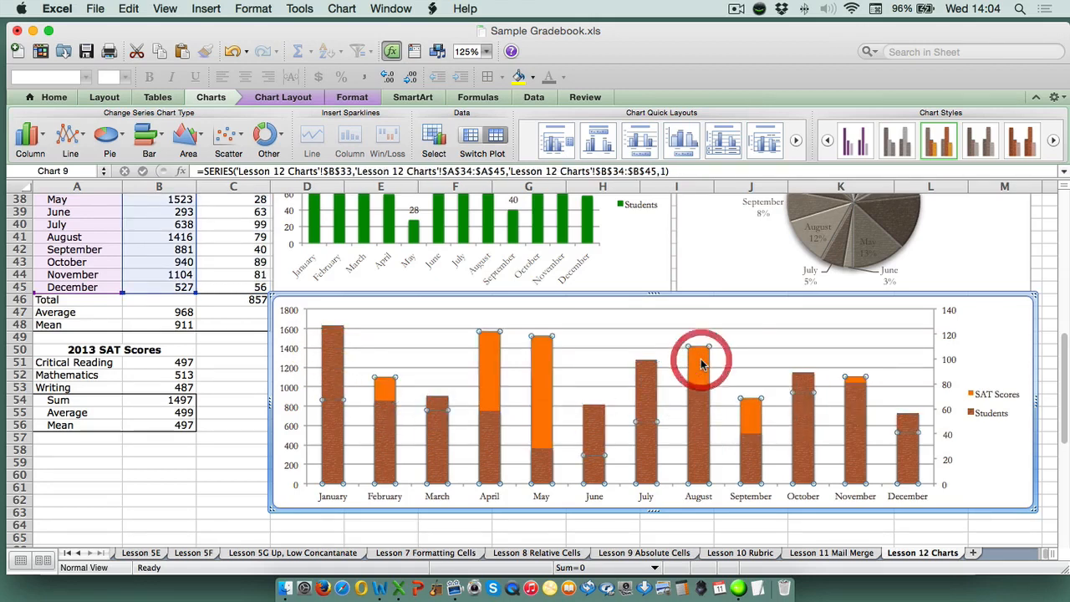
pyautogui.rightClick(703, 361)
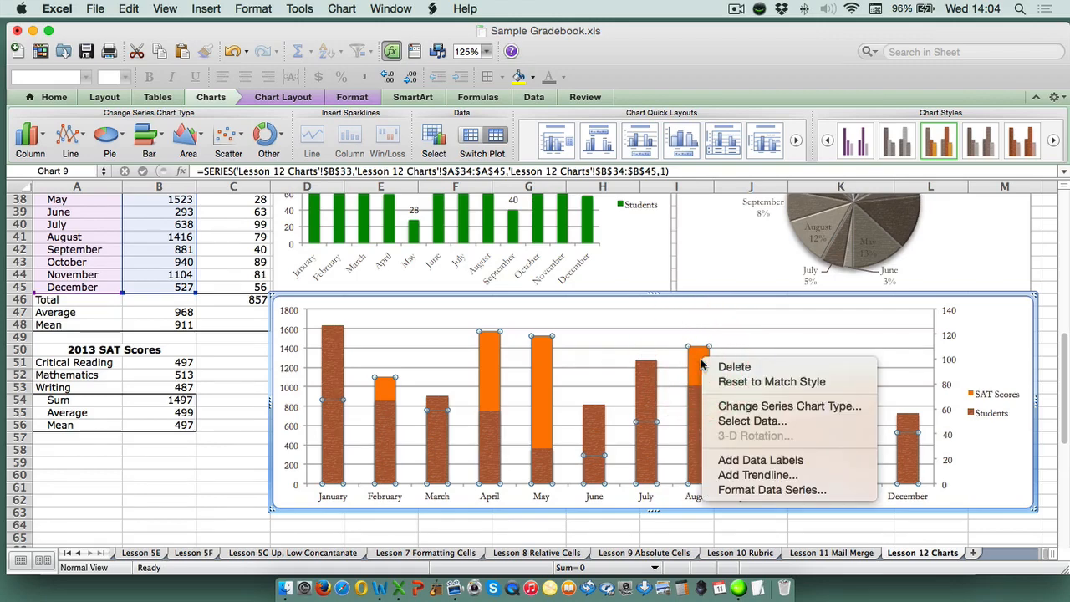
pyautogui.click(754, 489)
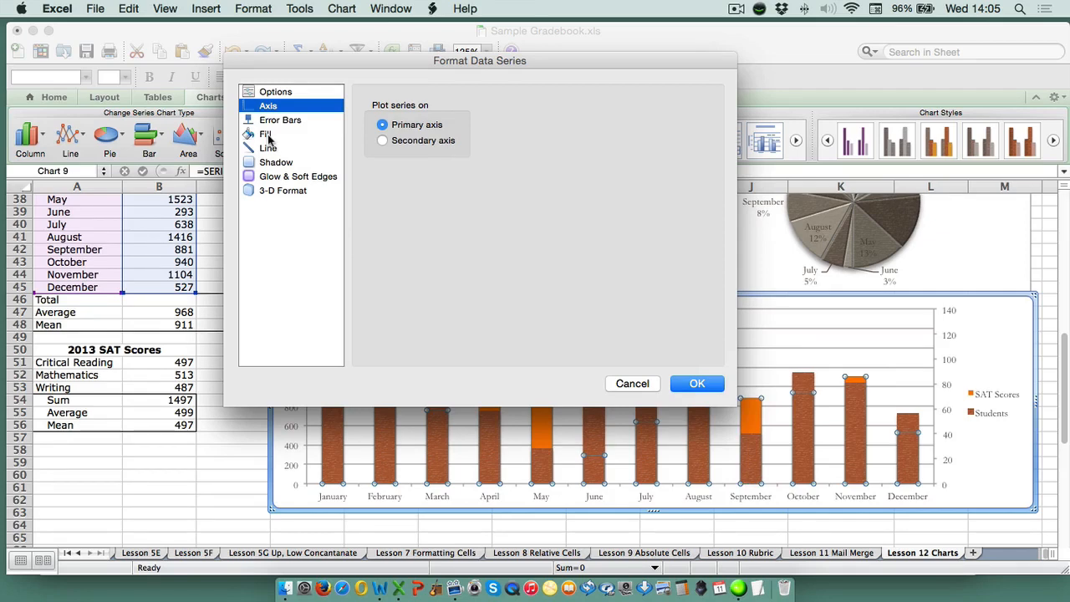
pyautogui.click(266, 134)
pyautogui.click(522, 107)
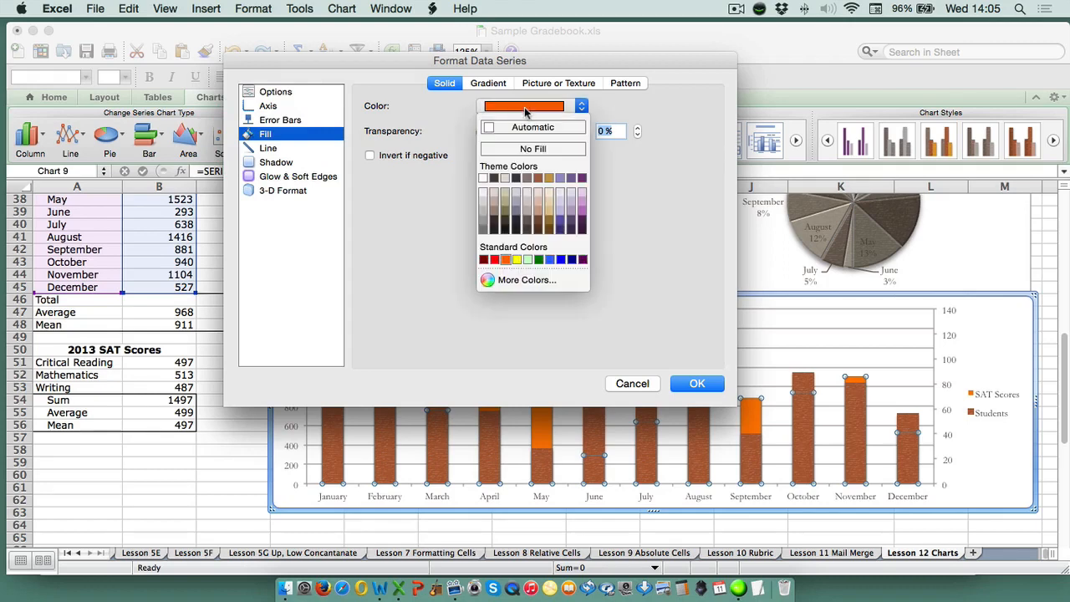
pyautogui.click(526, 149)
# Give the SAT Scores series a solid near-black theme color outline with a 1 pt weight and apply the formatting
pyautogui.click(267, 148)
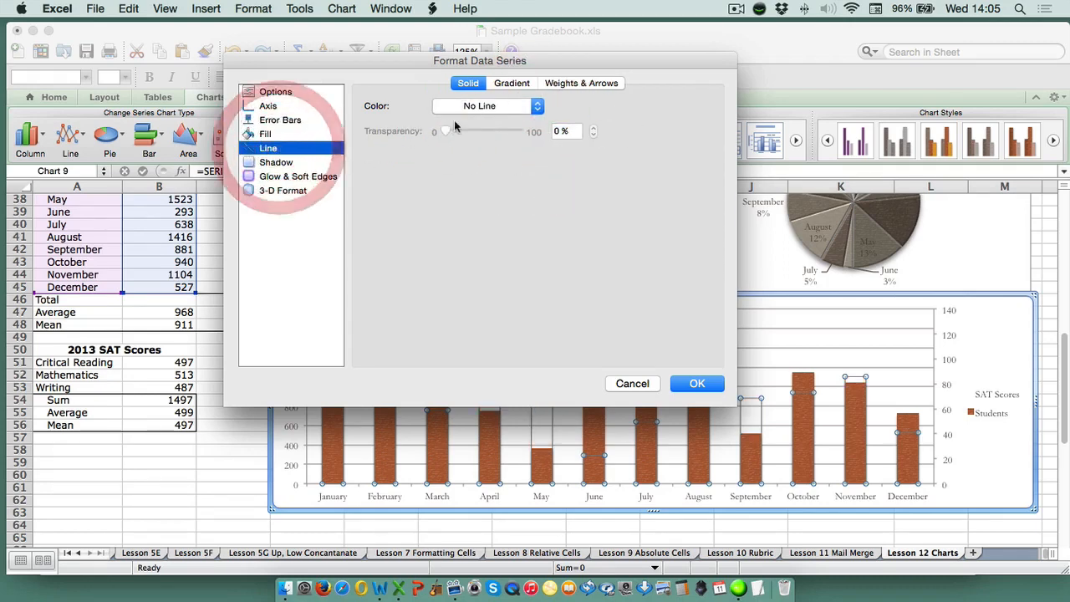
pyautogui.click(477, 106)
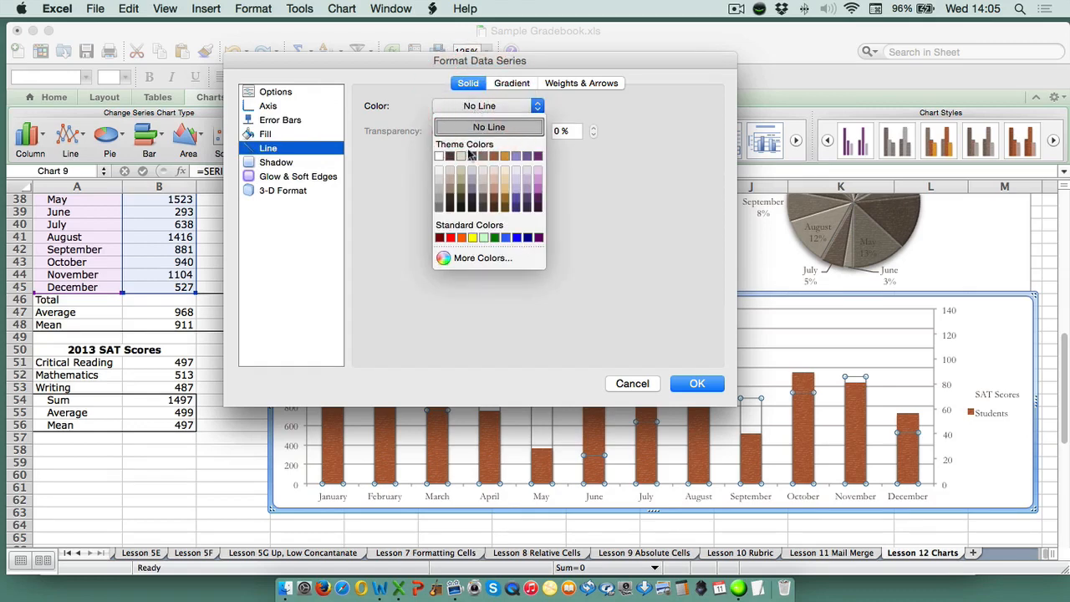
pyautogui.click(448, 208)
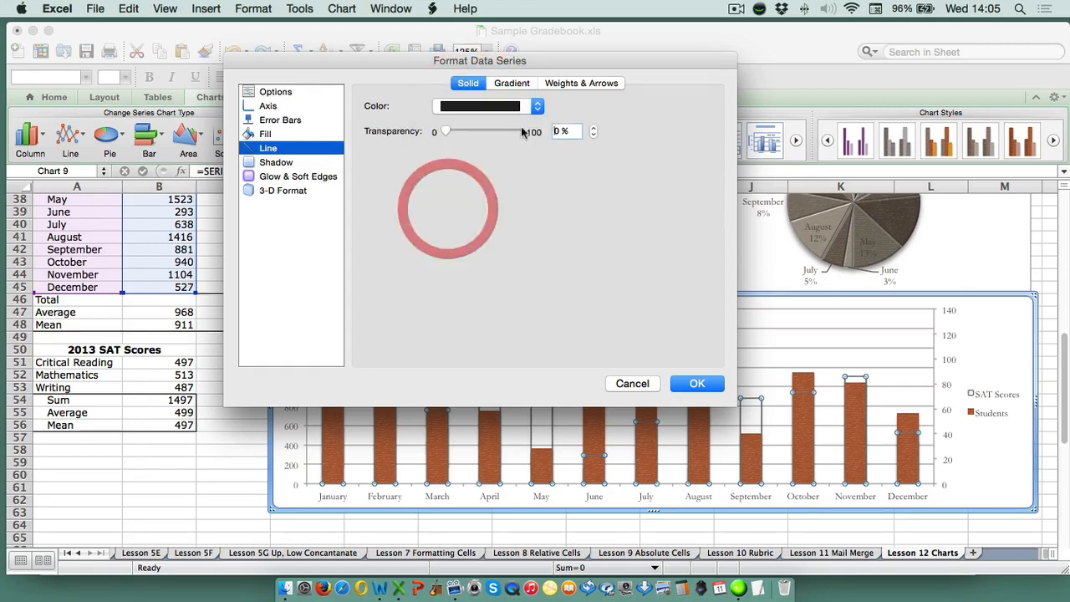
pyautogui.click(562, 85)
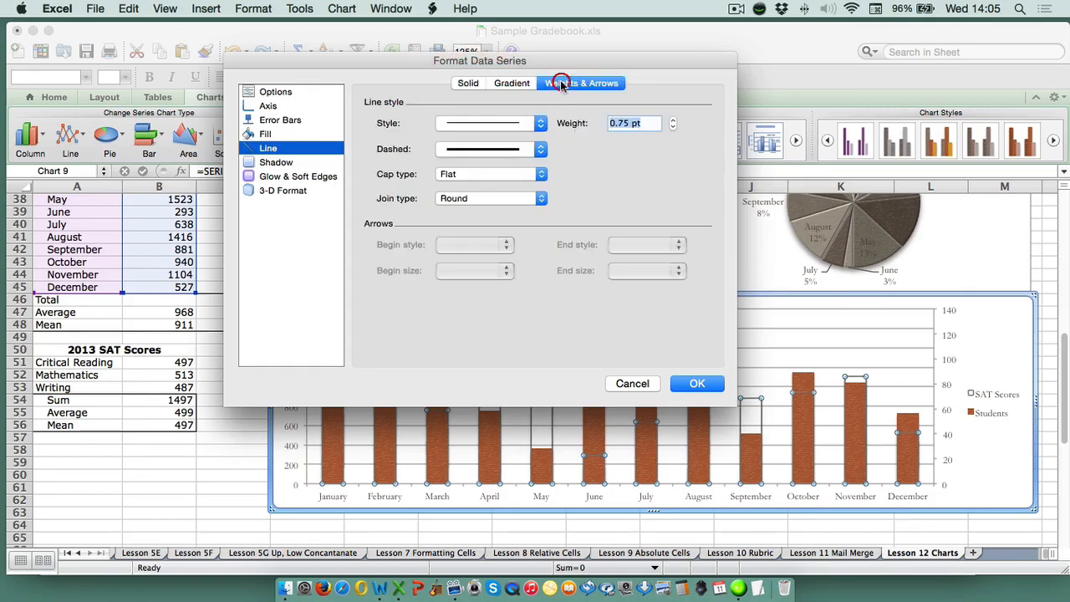
pyautogui.click(540, 124)
pyautogui.click(524, 186)
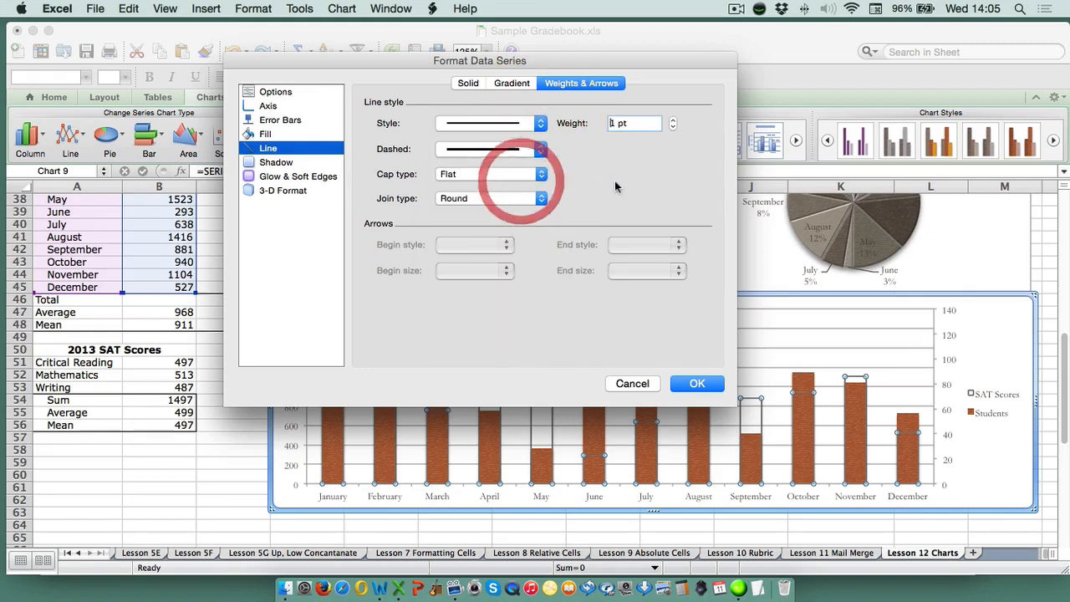
pyautogui.click(694, 383)
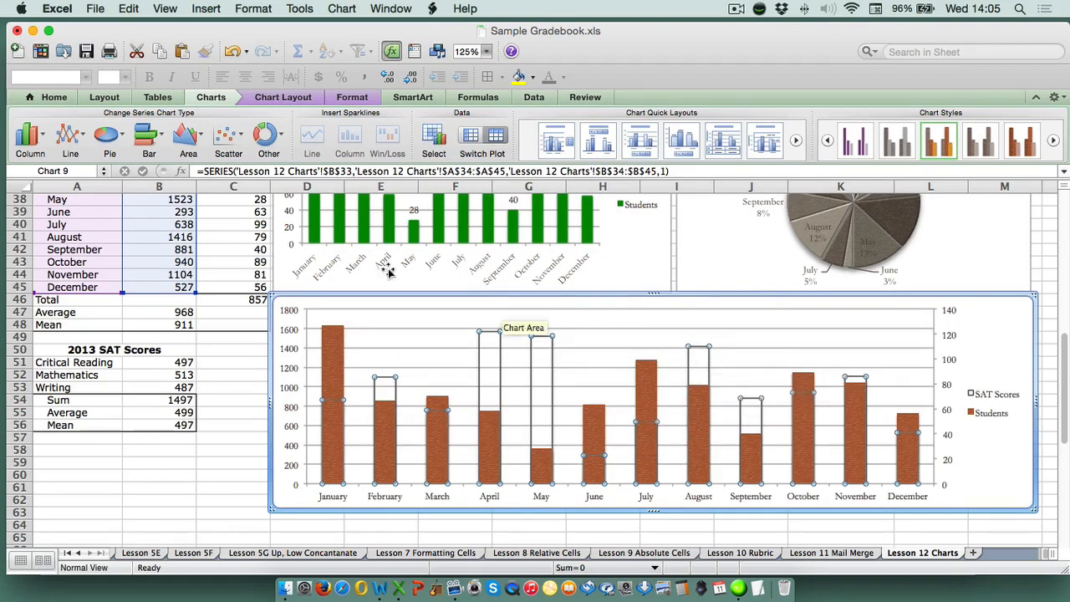
# Change the SAT Scores series of the new combination chart to a line chart
pyautogui.click(70, 138)
pyautogui.click(37, 219)
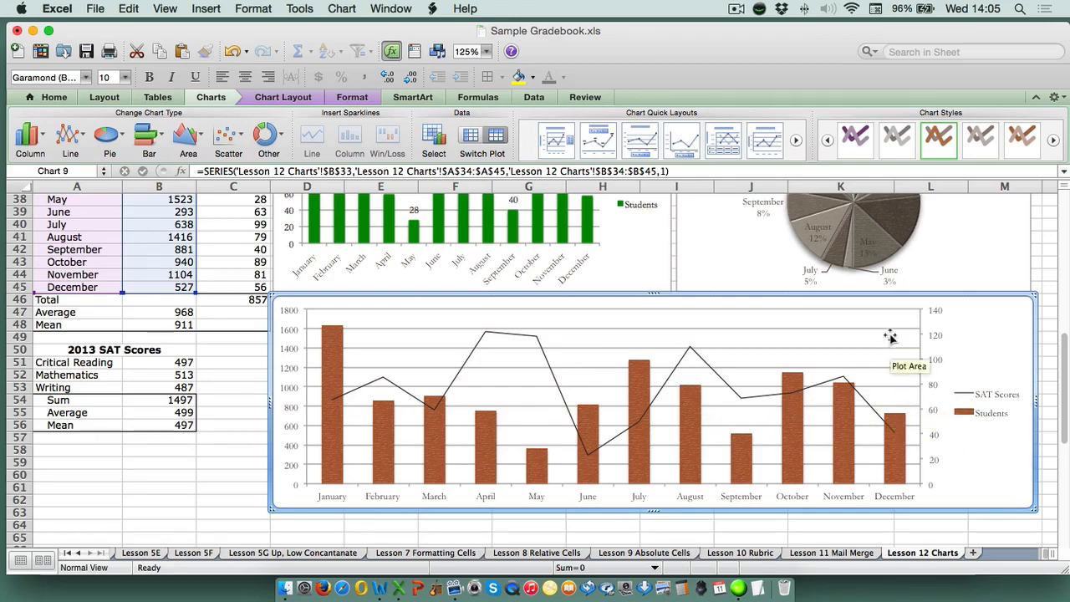
pyautogui.scroll(15, 888, 335)
pyautogui.scroll(-1, 889, 332)
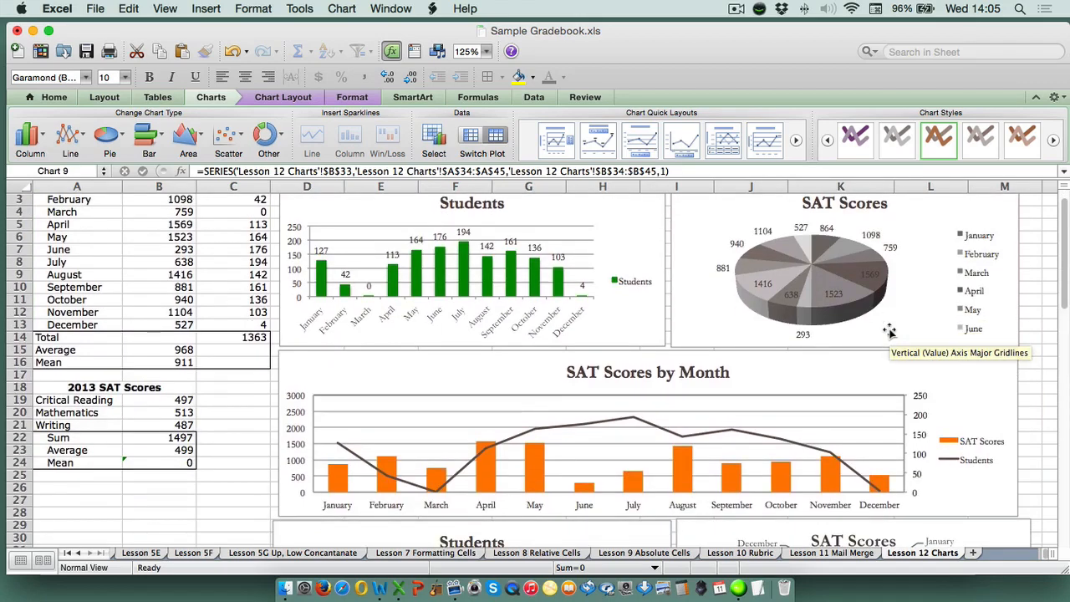
pyautogui.scroll(1, 889, 333)
pyautogui.scroll(-4, 888, 333)
pyautogui.scroll(-12, 888, 332)
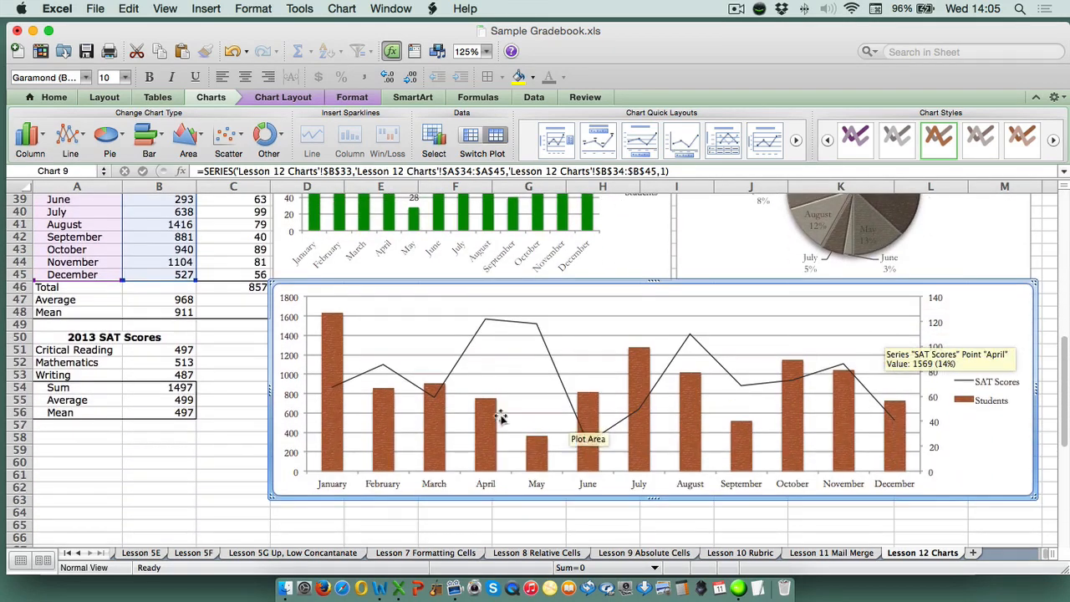
# Fill the Students columns in the new combination chart with solid standard orange
pyautogui.click(328, 426)
pyautogui.rightClick(327, 423)
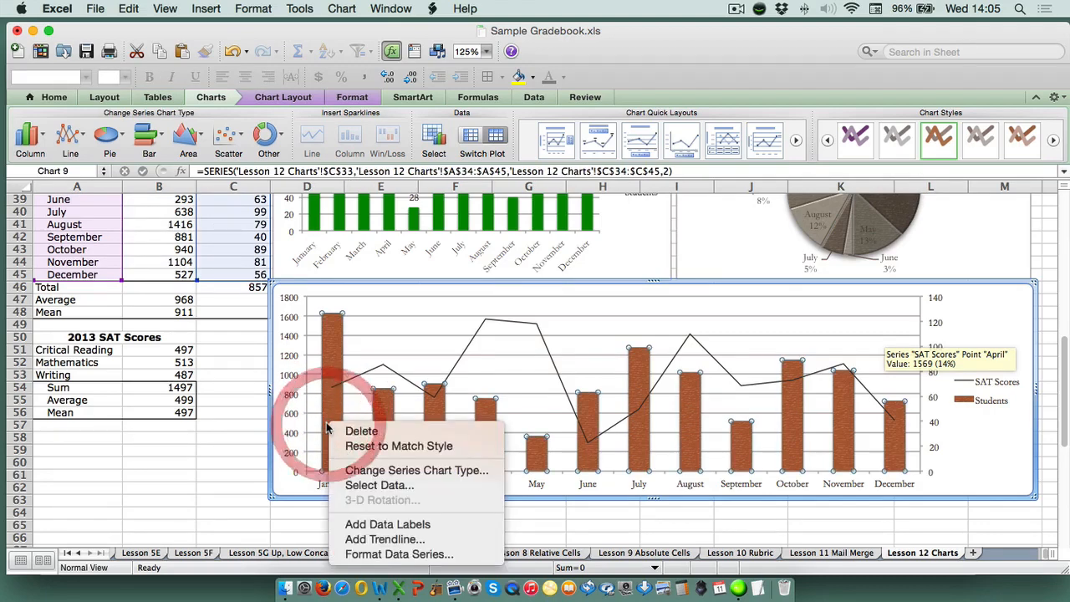
pyautogui.click(362, 557)
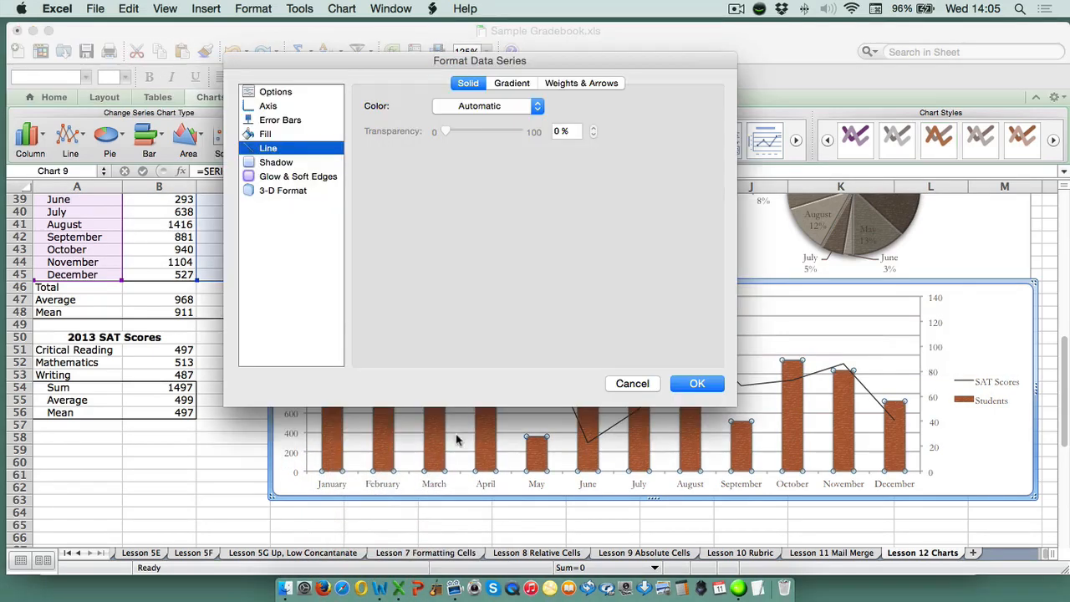
pyautogui.click(263, 134)
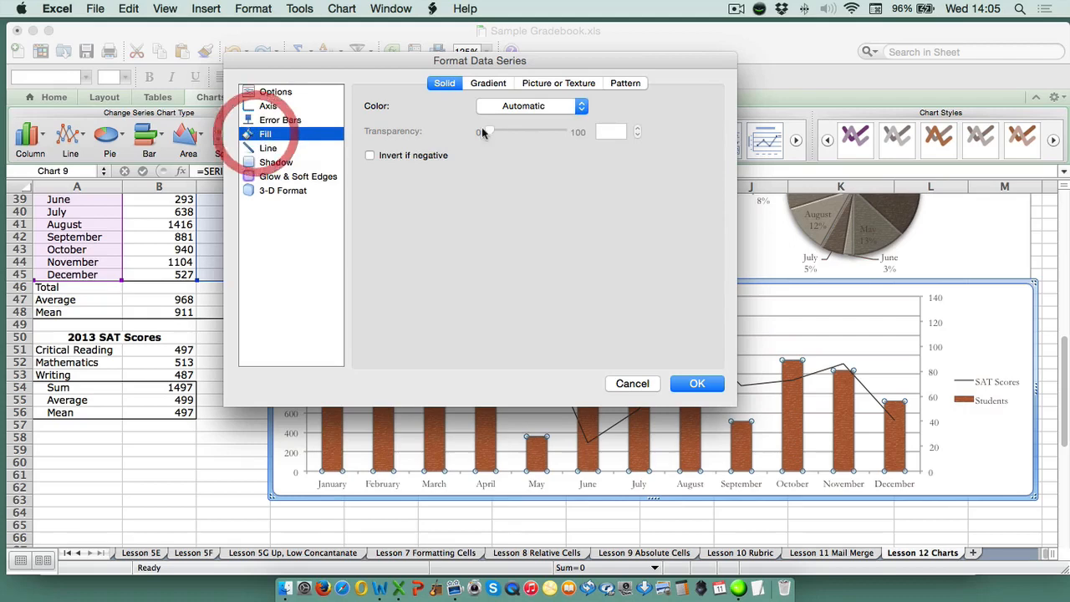
pyautogui.click(524, 106)
pyautogui.click(505, 260)
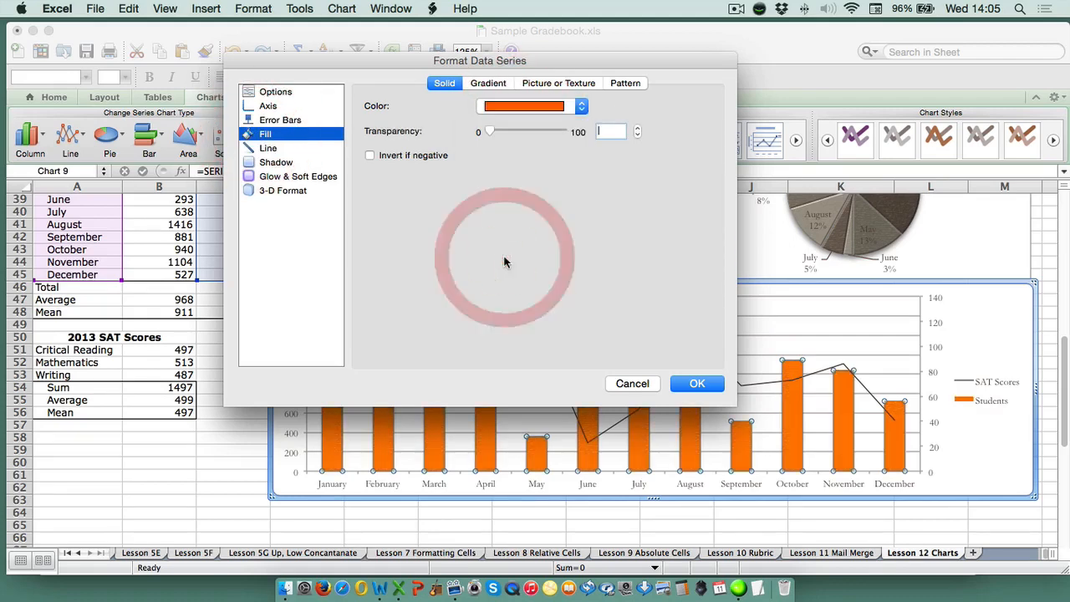
# Set the Students columns' outline to solid standard orange, apply the series formatting and deselect the chart
pyautogui.click(269, 147)
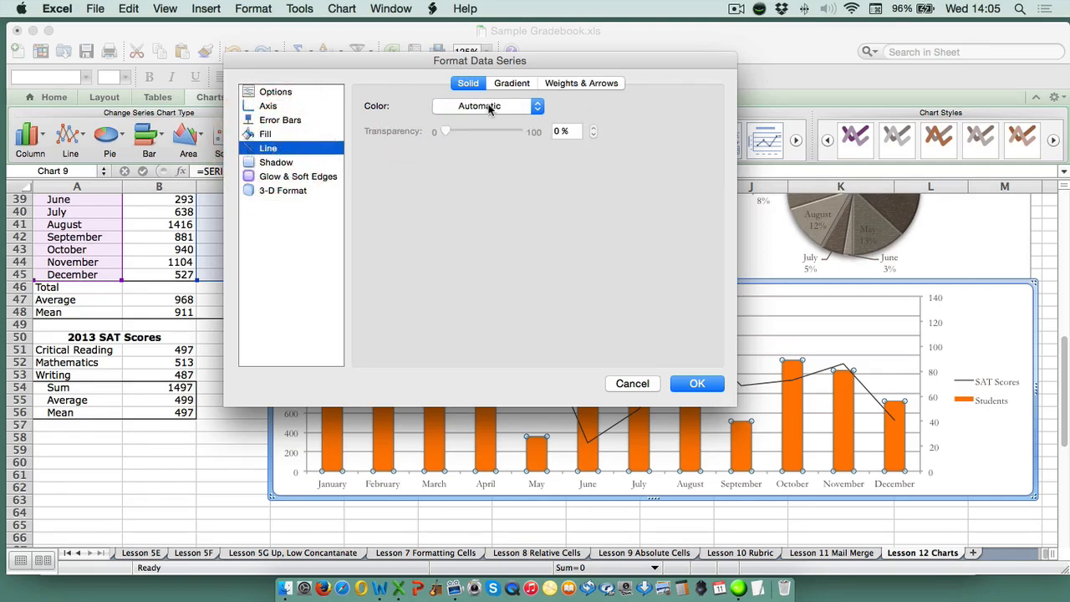
pyautogui.click(490, 106)
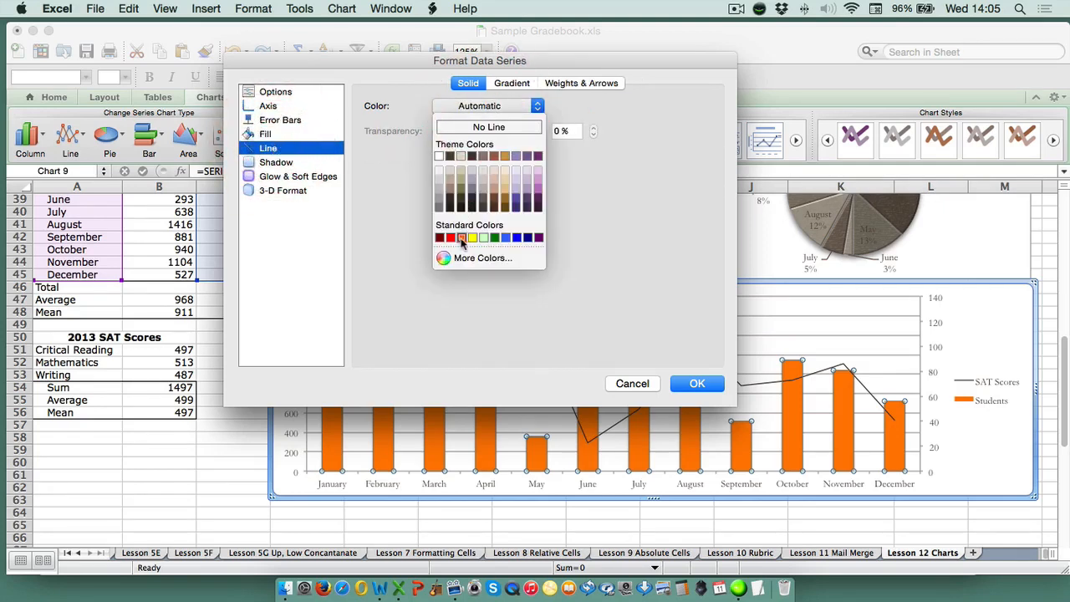
pyautogui.click(462, 240)
pyautogui.click(695, 383)
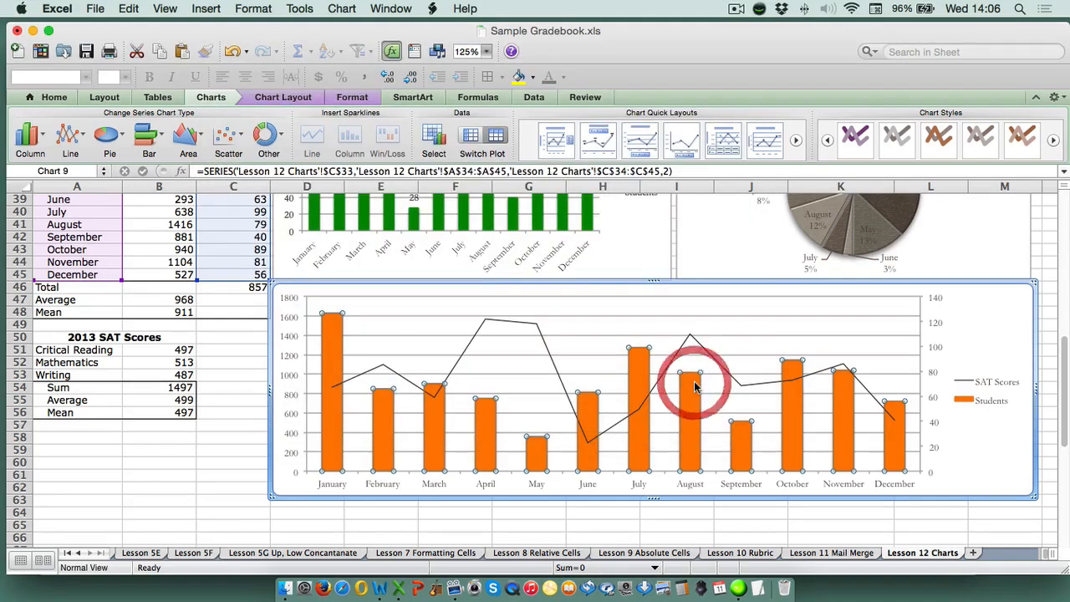
pyautogui.click(930, 525)
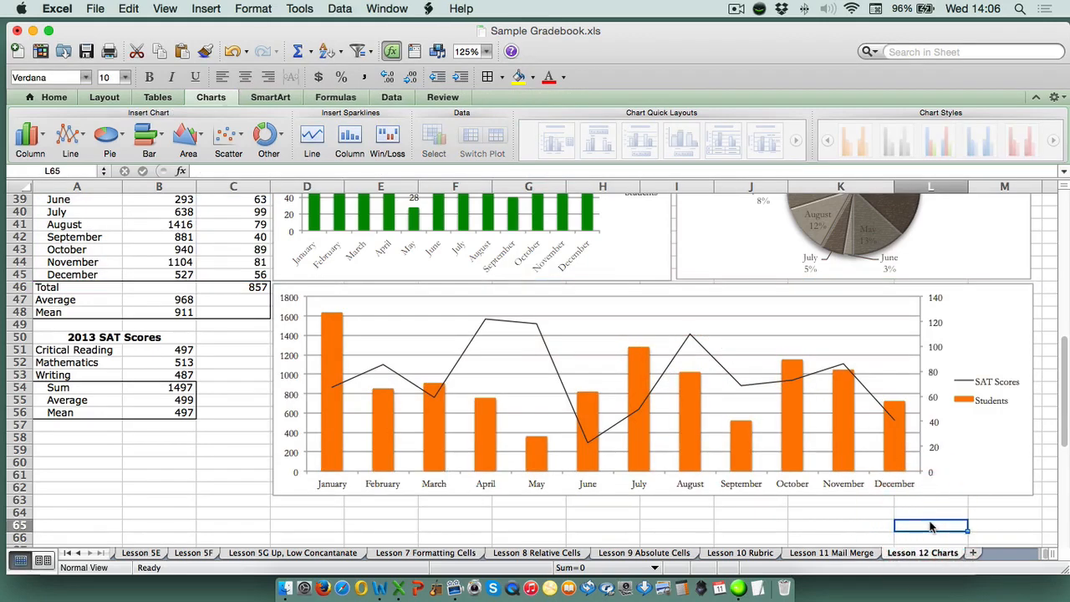
# Recalculate the sheet repeatedly from an empty cell beside the charts to refresh the table's random values and the linked charts
pyautogui.scroll(6, 931, 525)
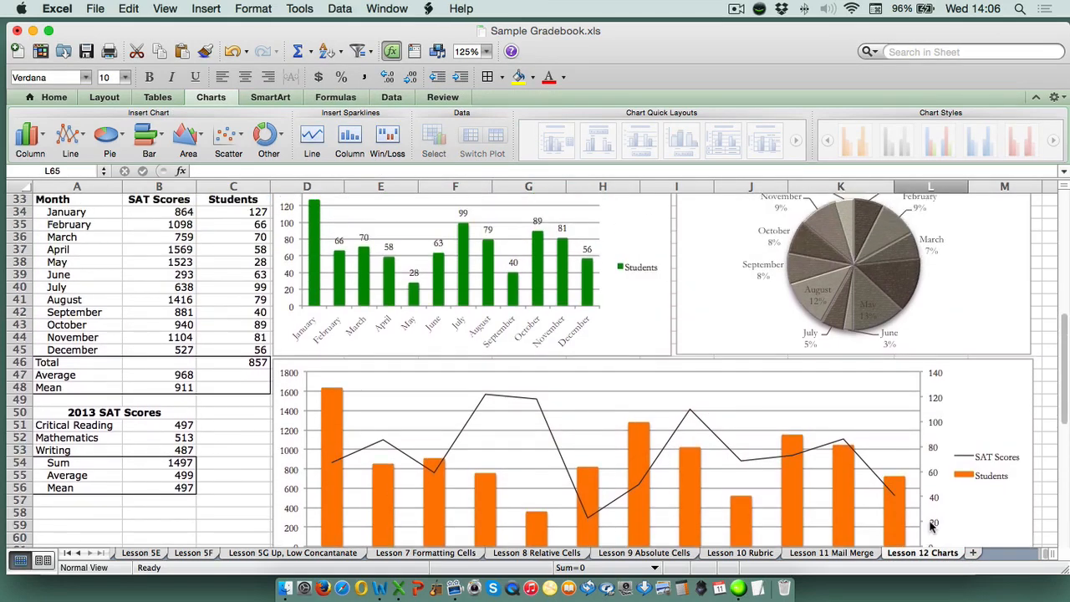
pyautogui.click(1049, 414)
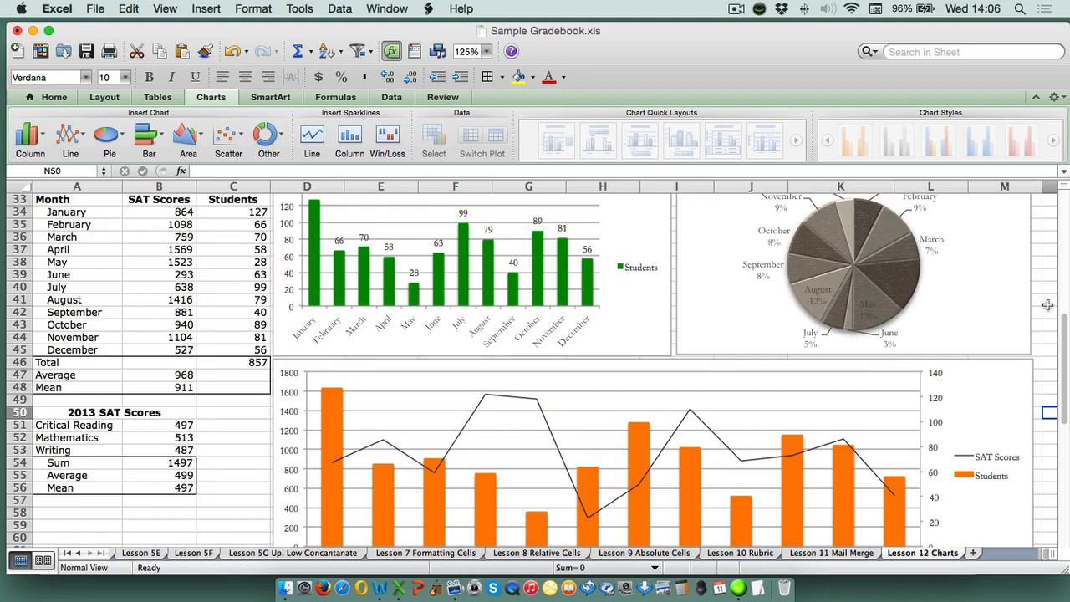
pyautogui.press('F9')
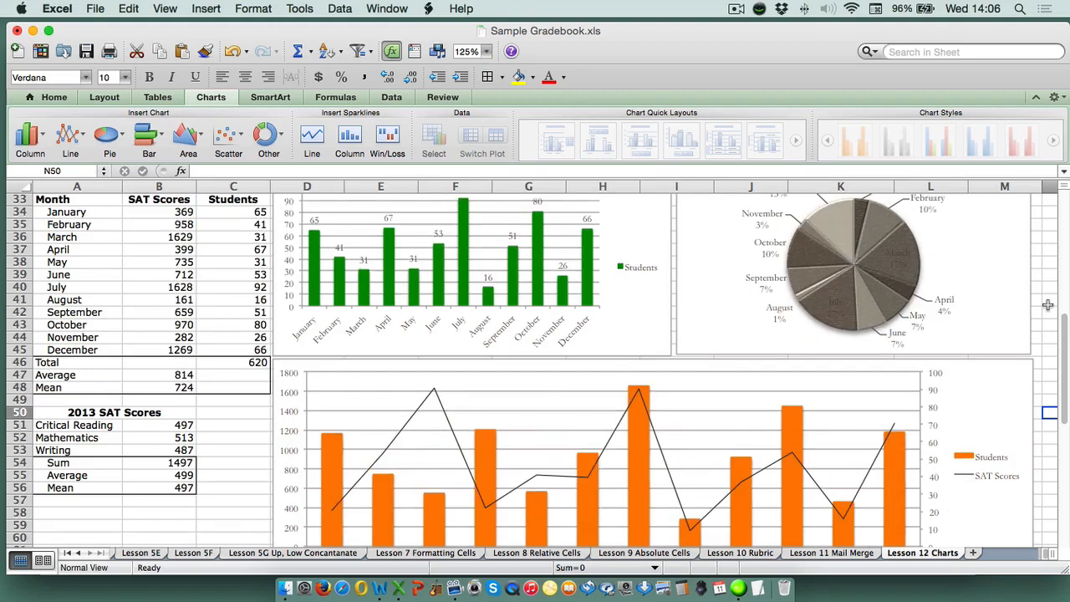
pyautogui.press('F9')
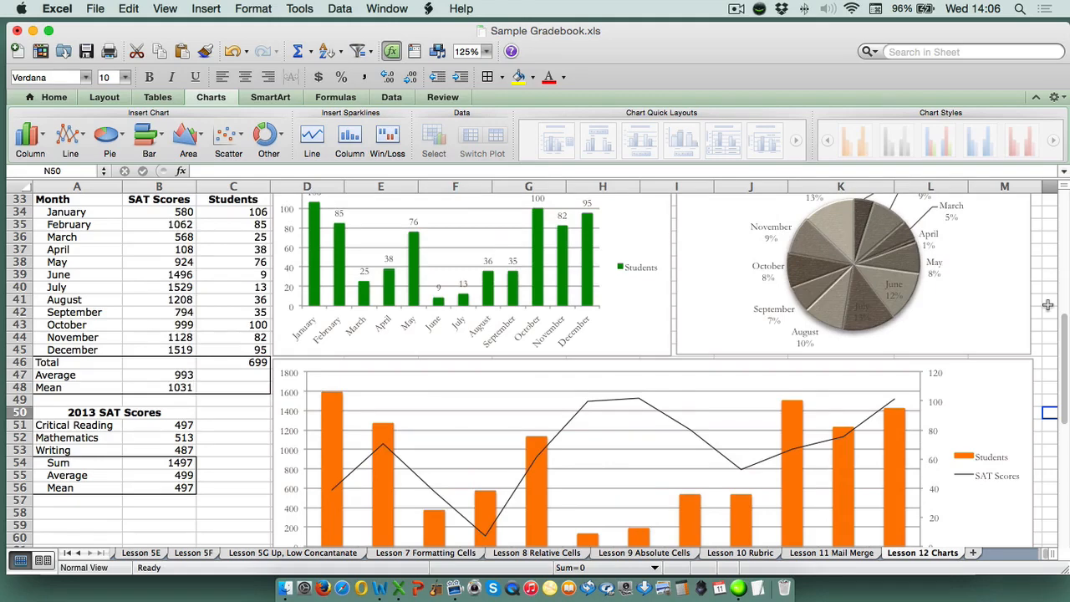
pyautogui.press('F9')
pyautogui.press('F9')
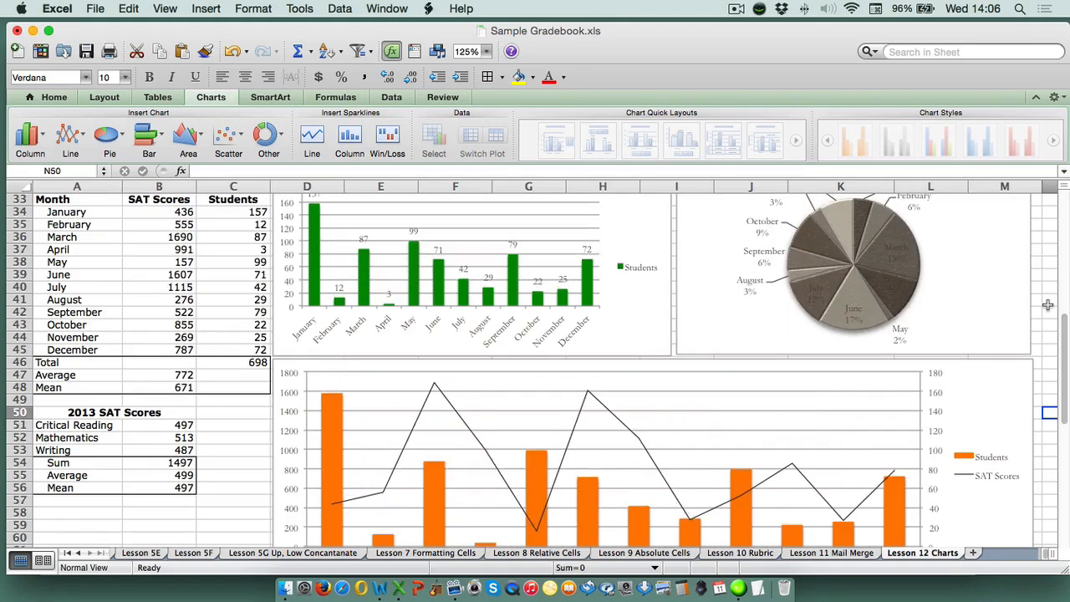
pyautogui.press('F9')
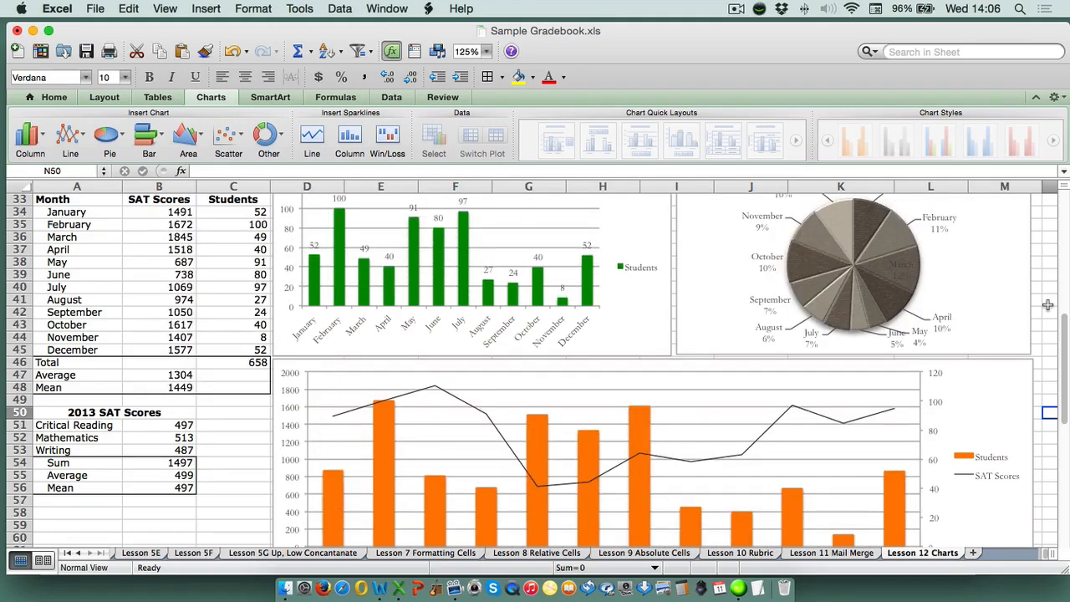
pyautogui.press('F9')
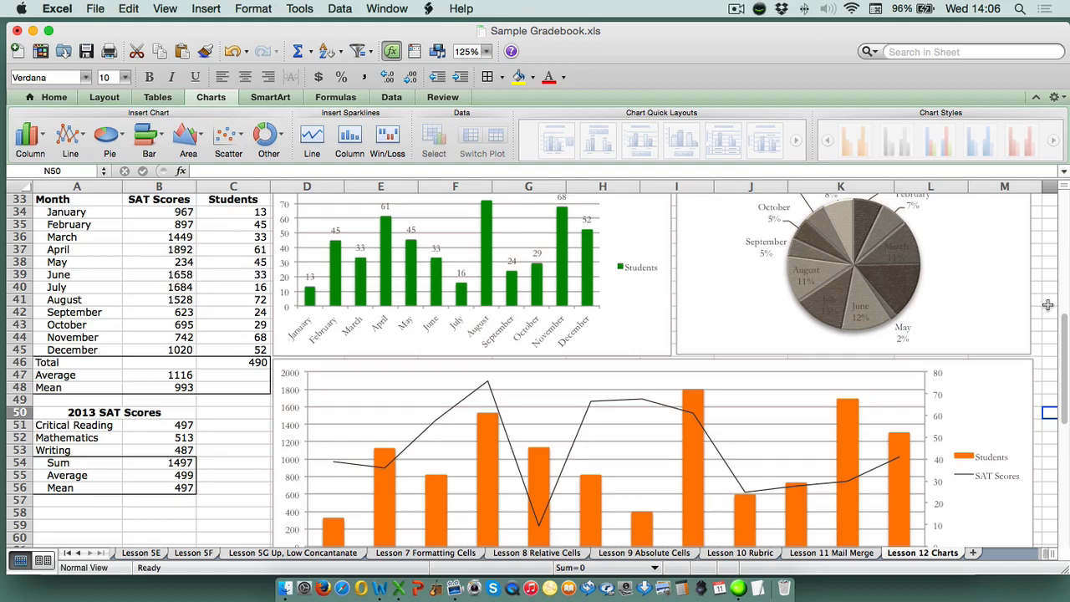
pyautogui.press('F9')
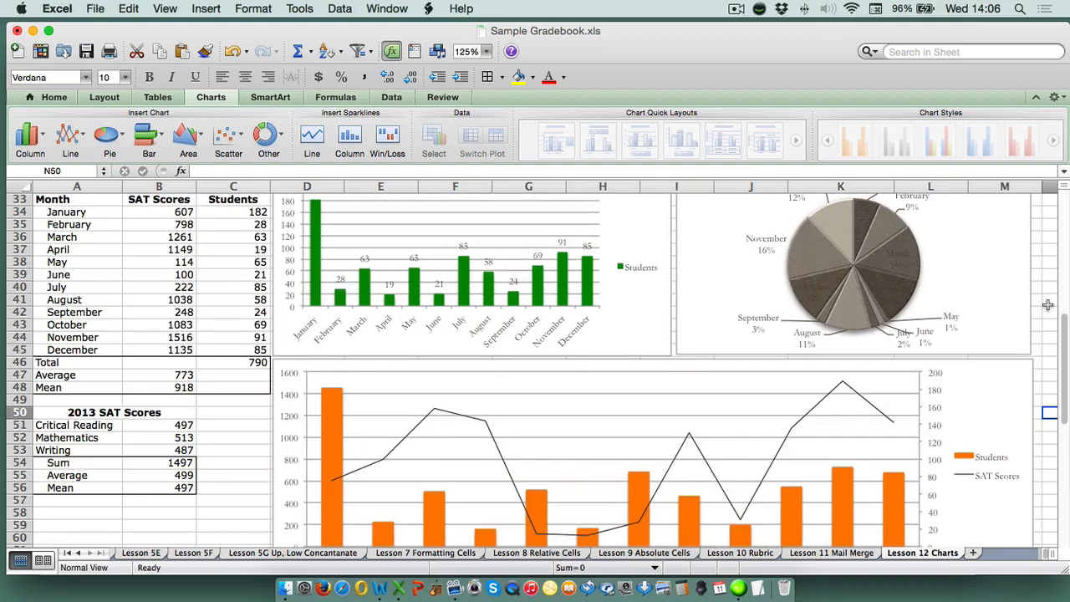
pyautogui.press('F9')
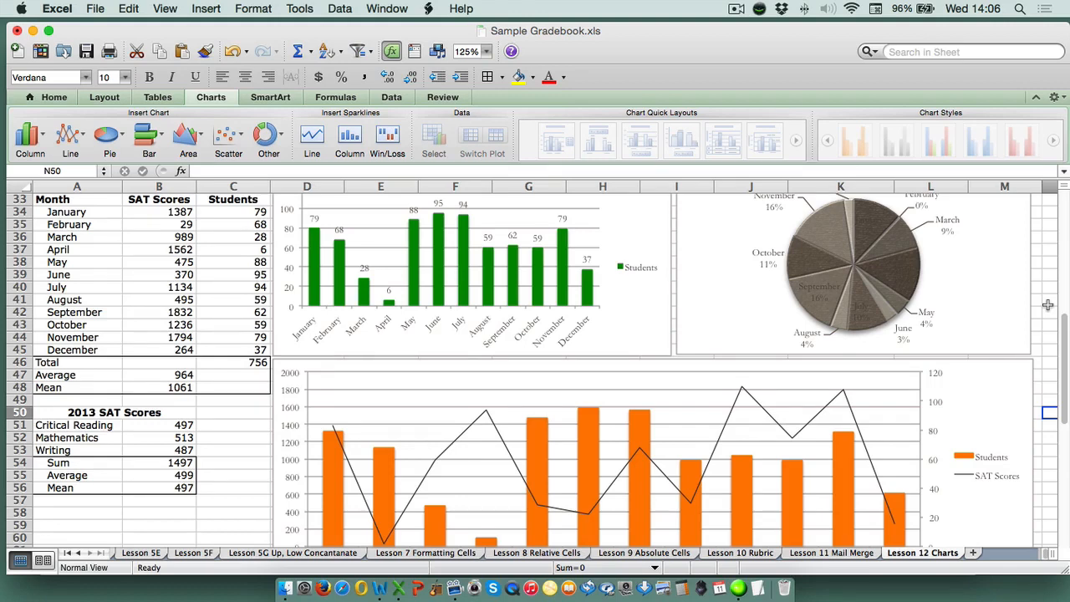
pyautogui.press('F9')
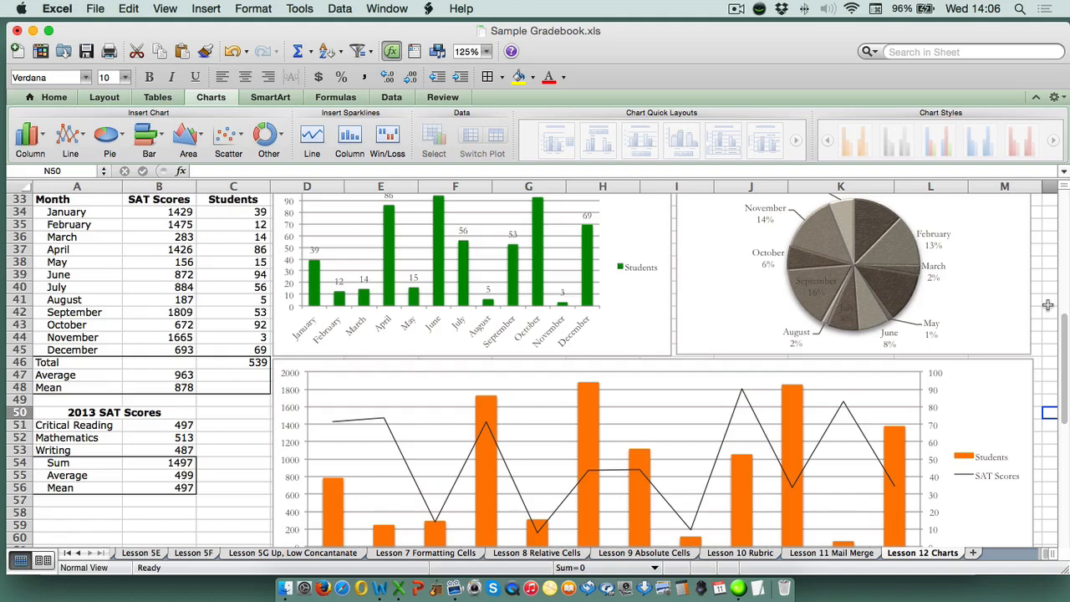
pyautogui.press('F9')
pyautogui.press('F9')
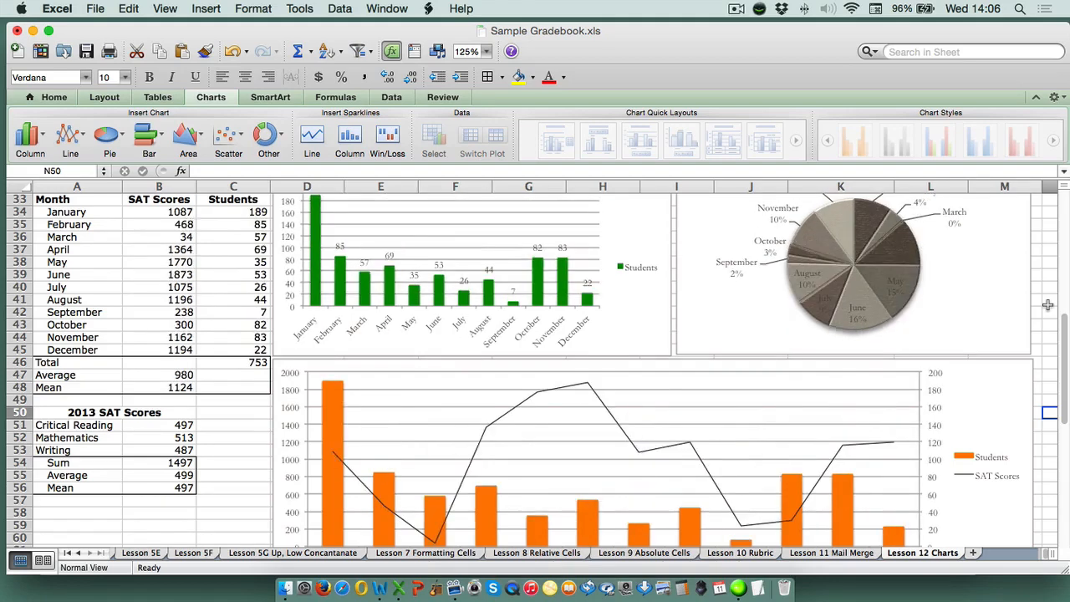
pyautogui.press('F9')
pyautogui.press('F9')
pyautogui.press('F9')
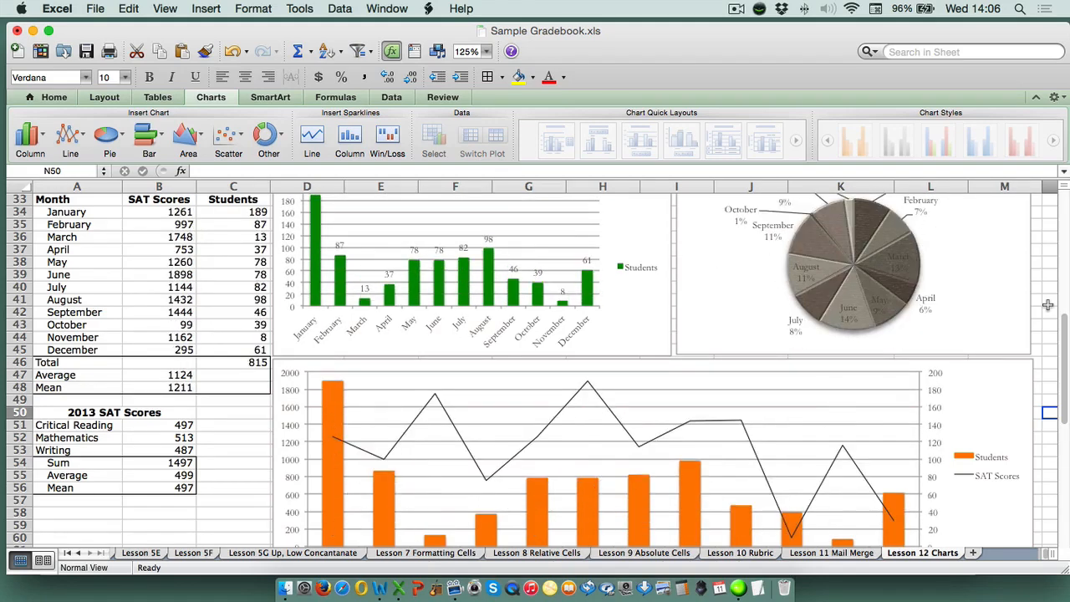
pyautogui.press('F9')
pyautogui.press('F9')
pyautogui.press('F9')
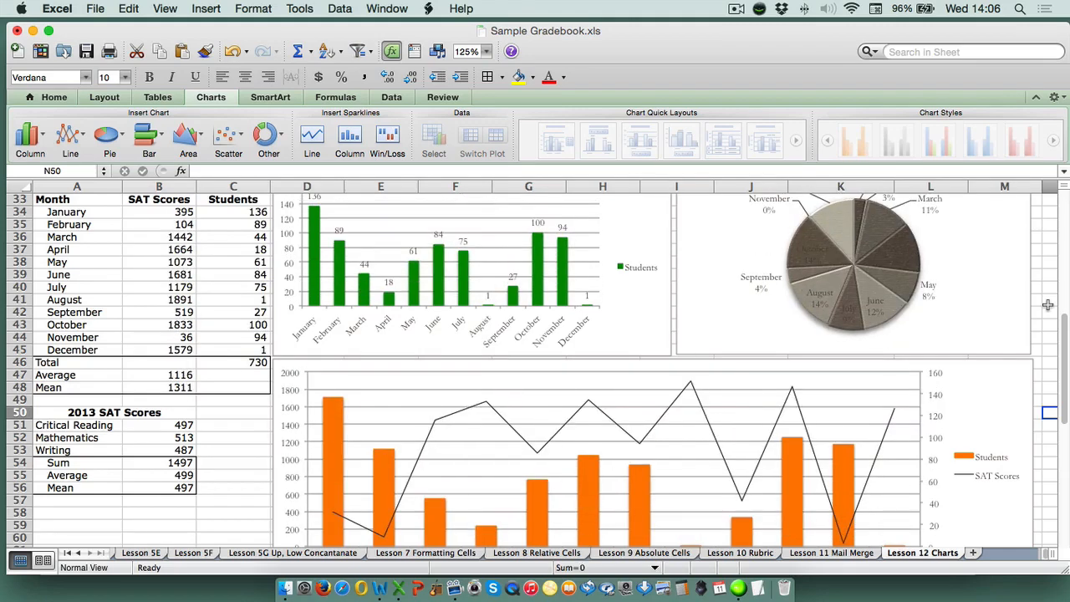
# Copy the whole SAT Scores and Students combination chart below the second data table
pyautogui.scroll(-5, 1025, 347)
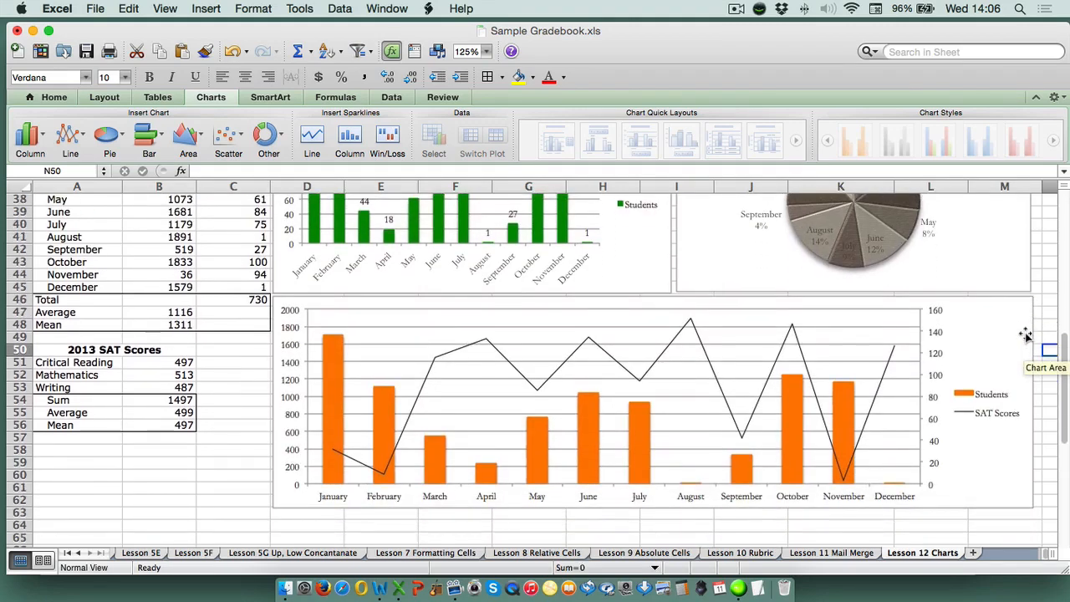
pyautogui.click(1006, 331)
pyautogui.rightClick(1005, 331)
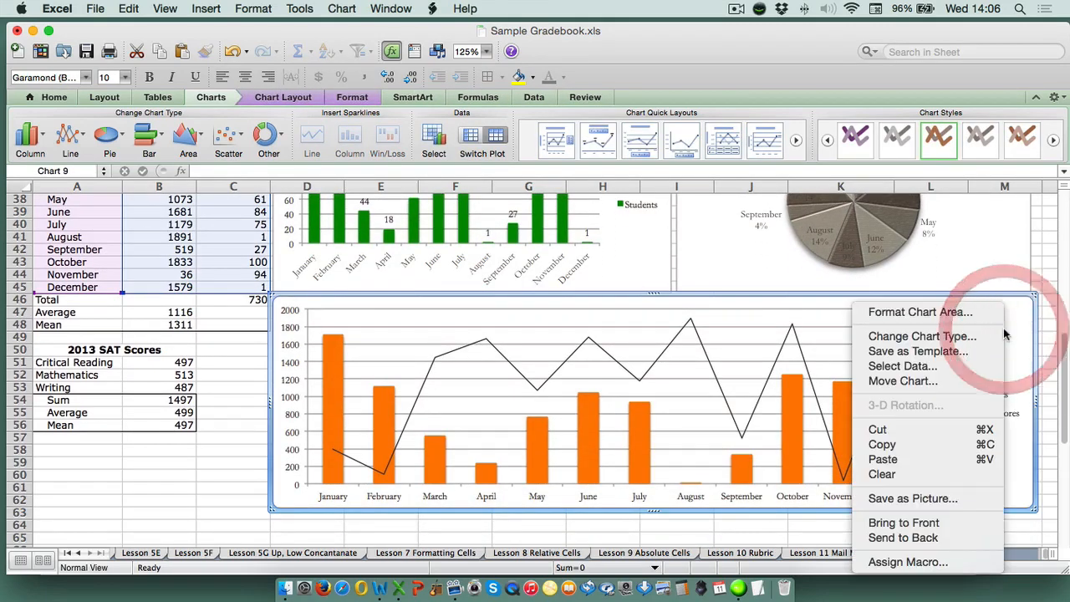
pyautogui.click(921, 447)
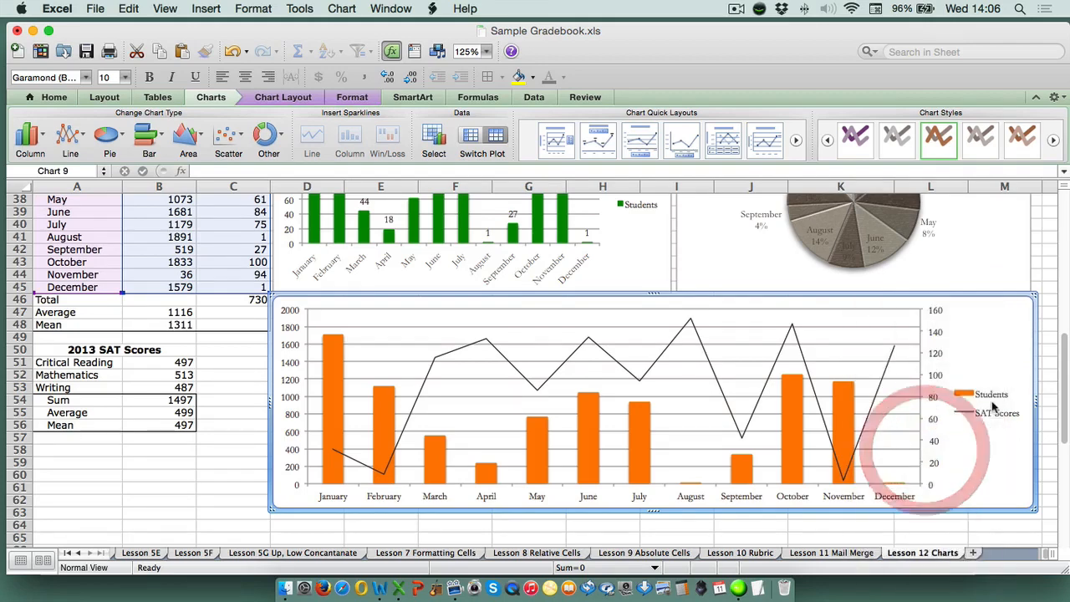
# Switch to Word and paste the copied SAT Scores and Students combination chart into the blank document
pyautogui.click(379, 588)
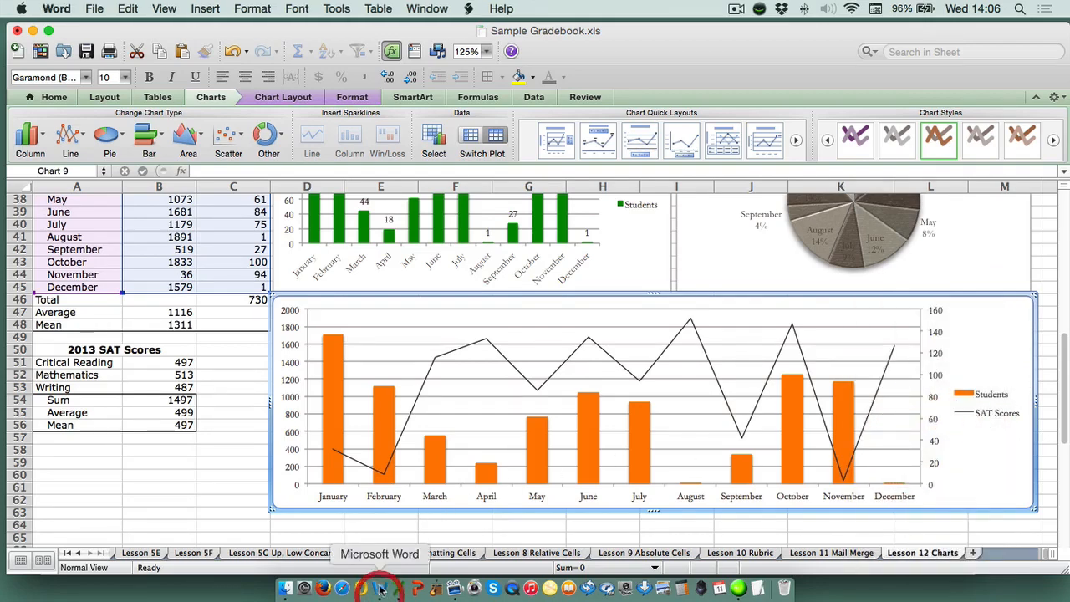
pyautogui.rightClick(265, 289)
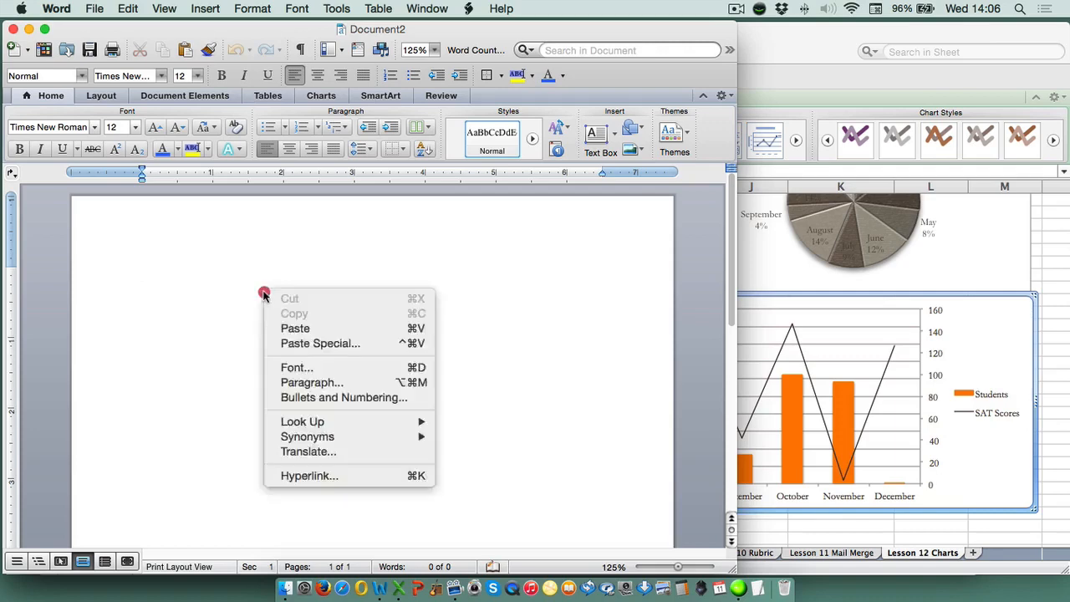
pyautogui.click(294, 328)
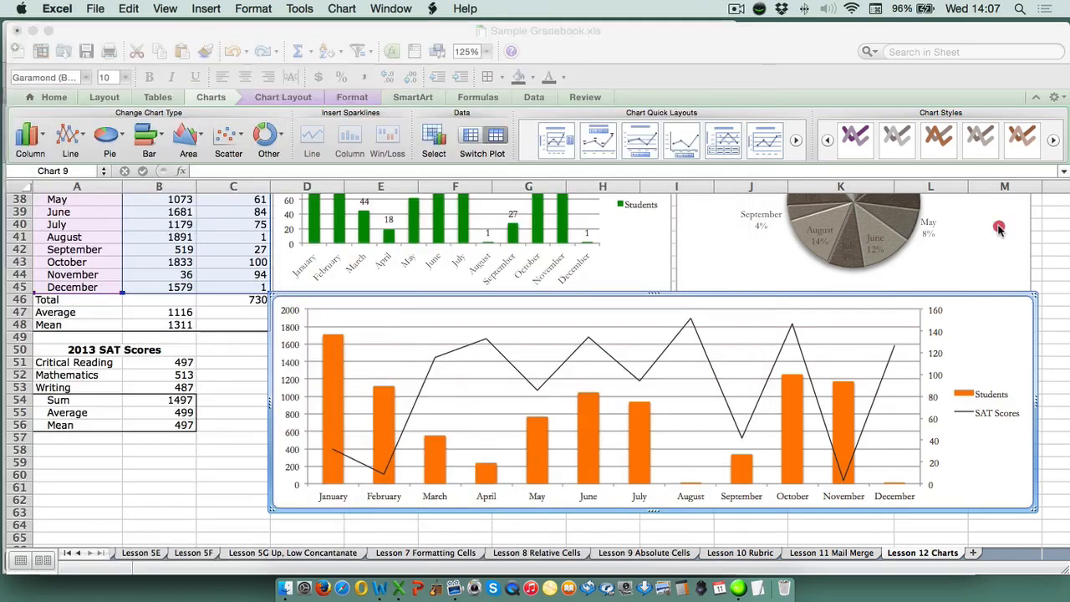
# Copy the green Students column chart beside the second Excel table and paste it into the Word document below the combination chart
pyautogui.click(1001, 228)
pyautogui.rightClick(652, 252)
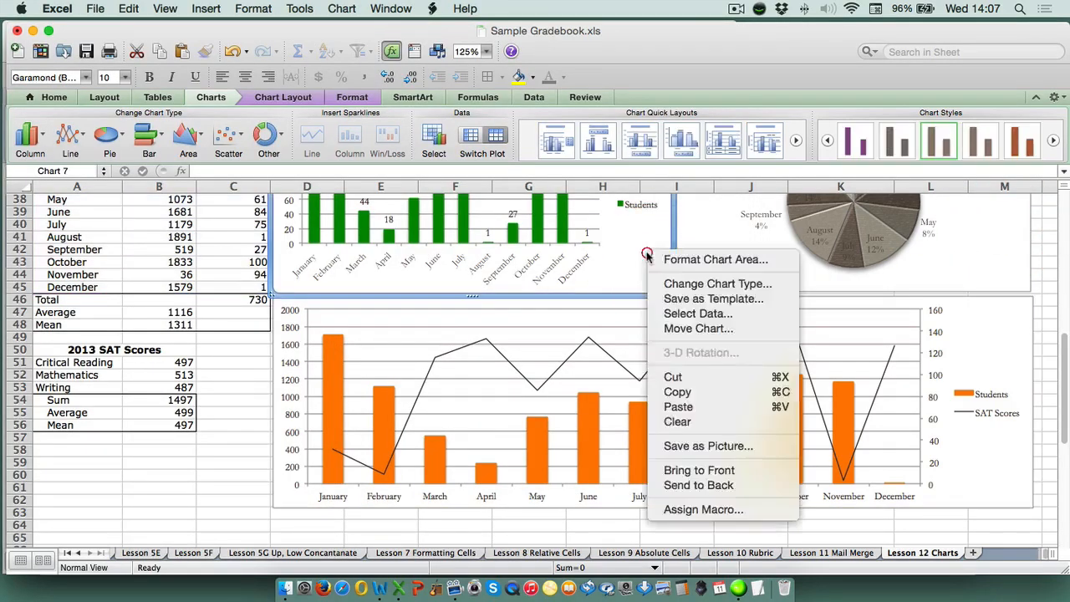
pyautogui.click(677, 391)
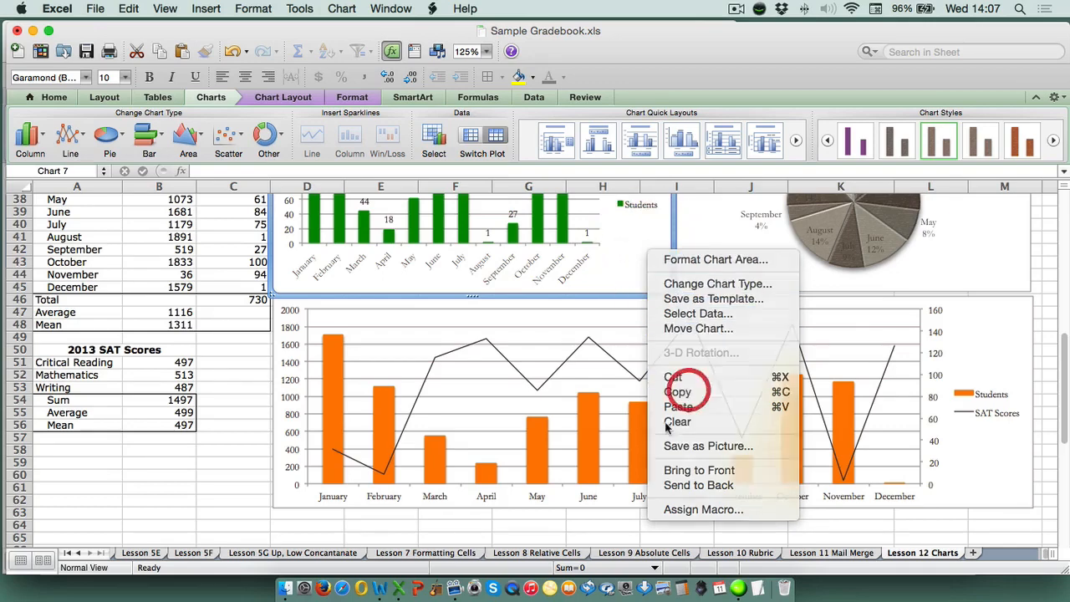
pyautogui.click(380, 587)
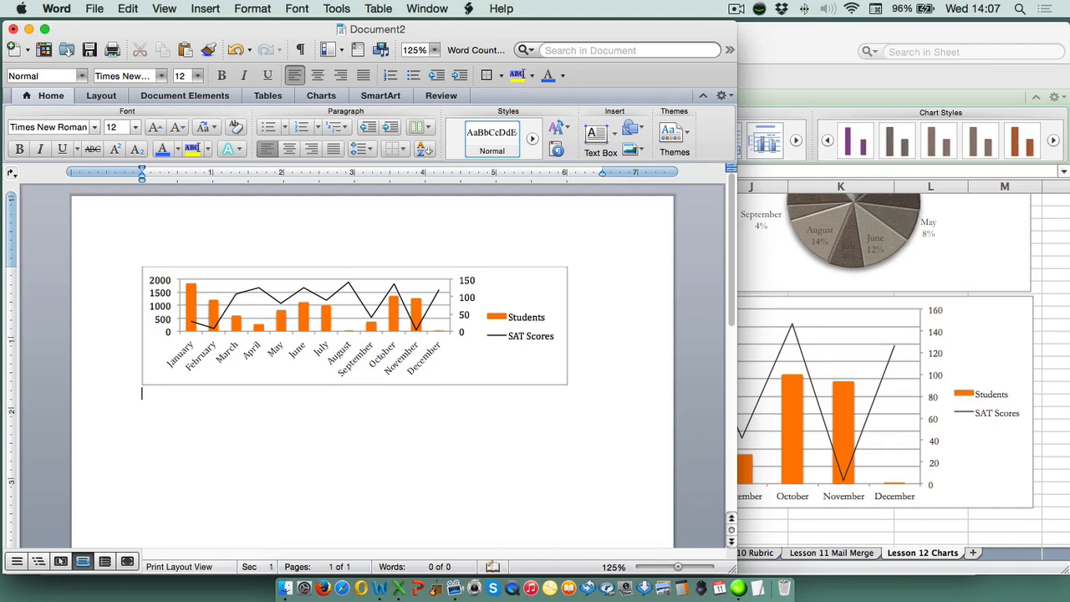
pyautogui.press('super+v')
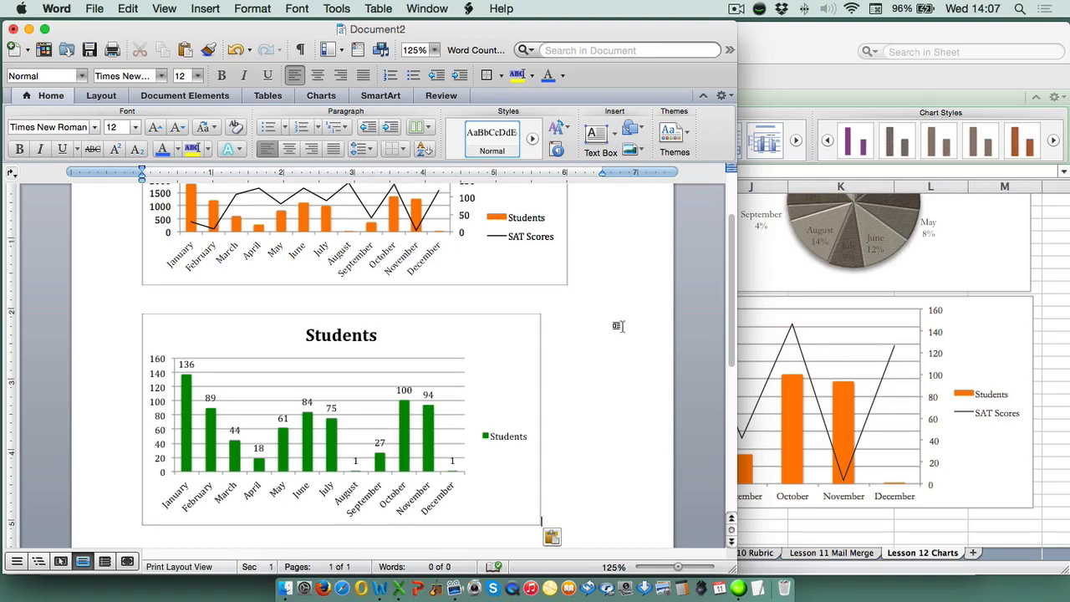
# Return to the Excel workbook and copy the first data table, cells A1:C16, from Month through the Mean row
pyautogui.click(1055, 243)
pyautogui.scroll(6, 370, 306)
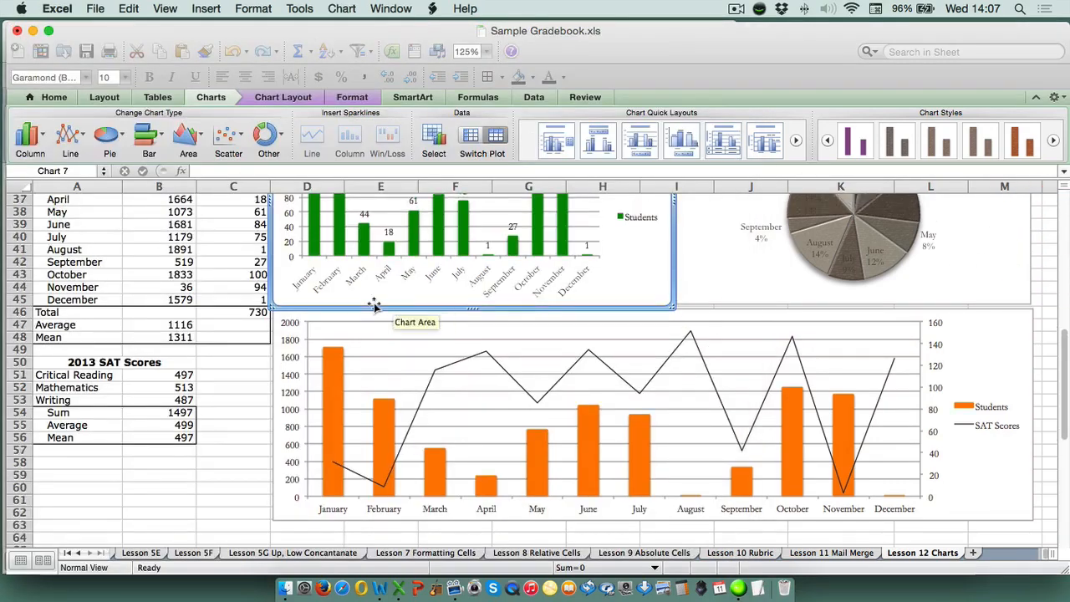
pyautogui.scroll(12, 96, 242)
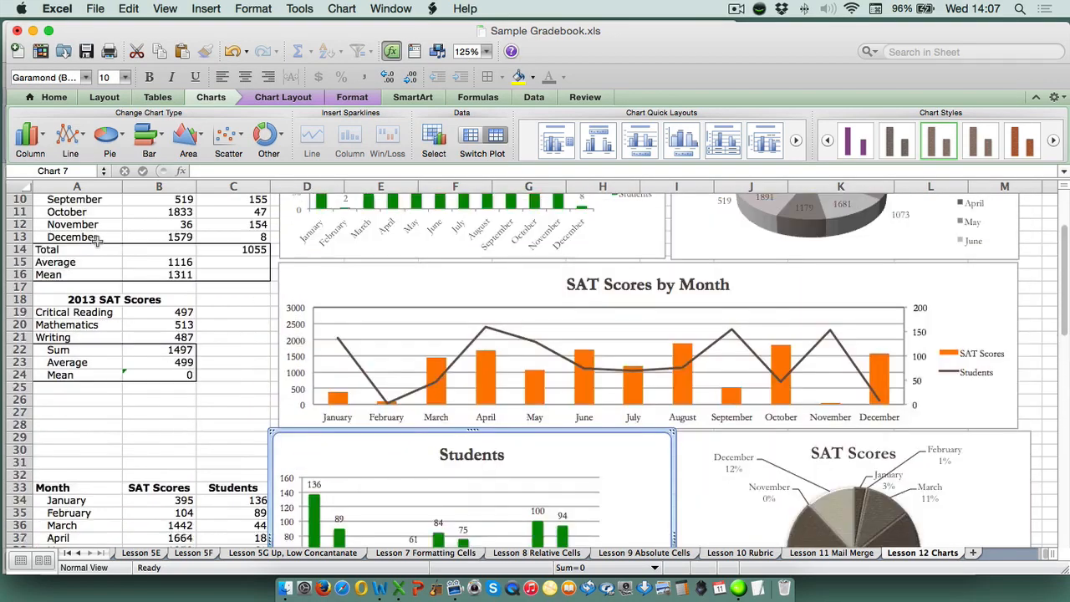
pyautogui.scroll(1, 92, 228)
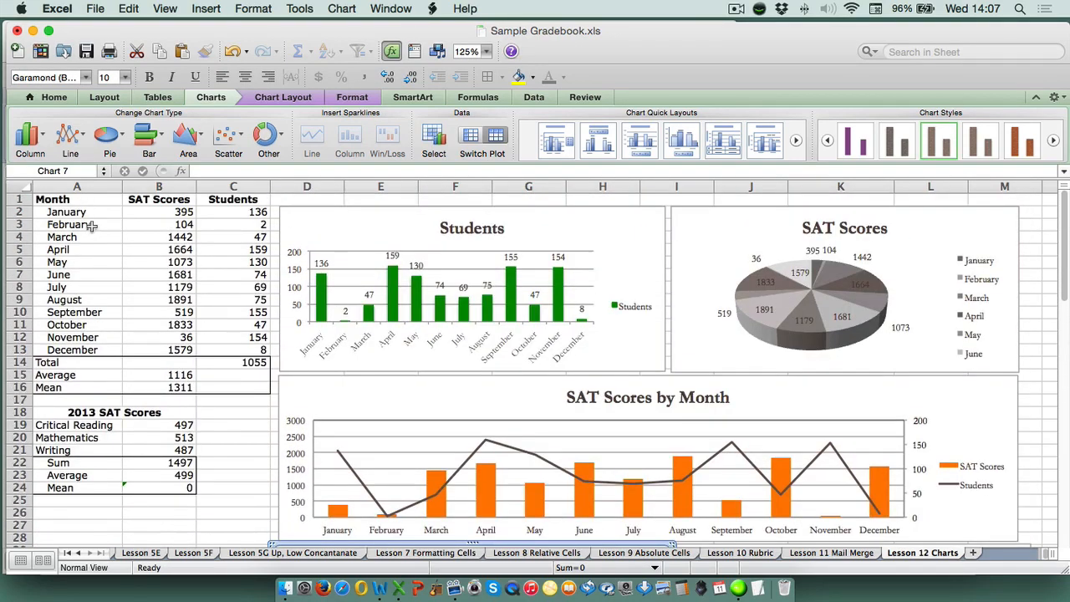
pyautogui.moveTo(75, 199); pyautogui.dragTo(232, 387)
pyautogui.rightClick(187, 285)
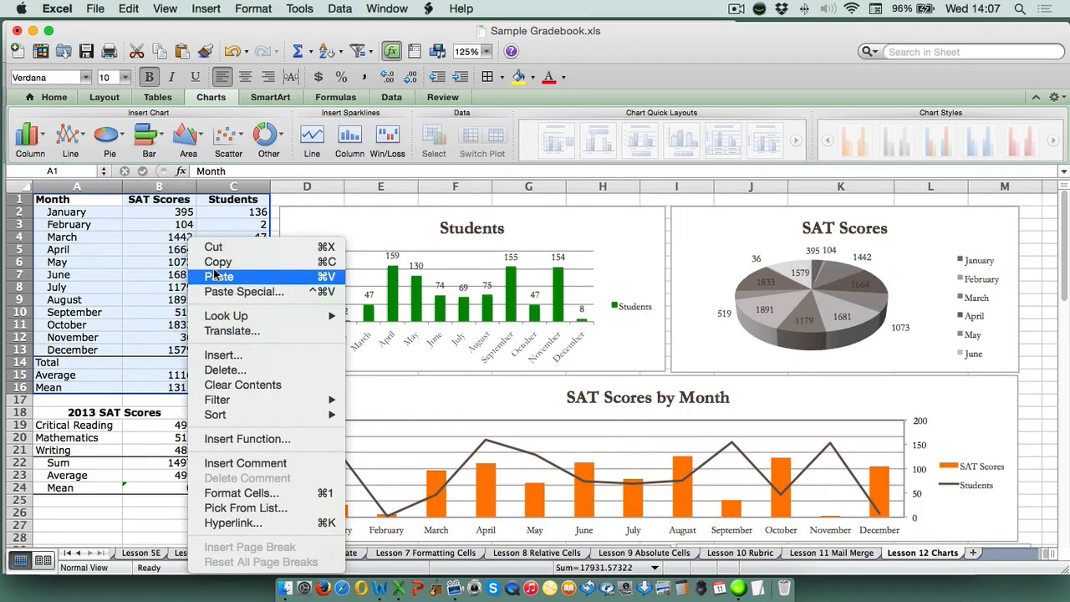
pyautogui.click(219, 262)
# Switch to Word, paste the copied table below the Students chart, and review the pasted charts
pyautogui.click(383, 588)
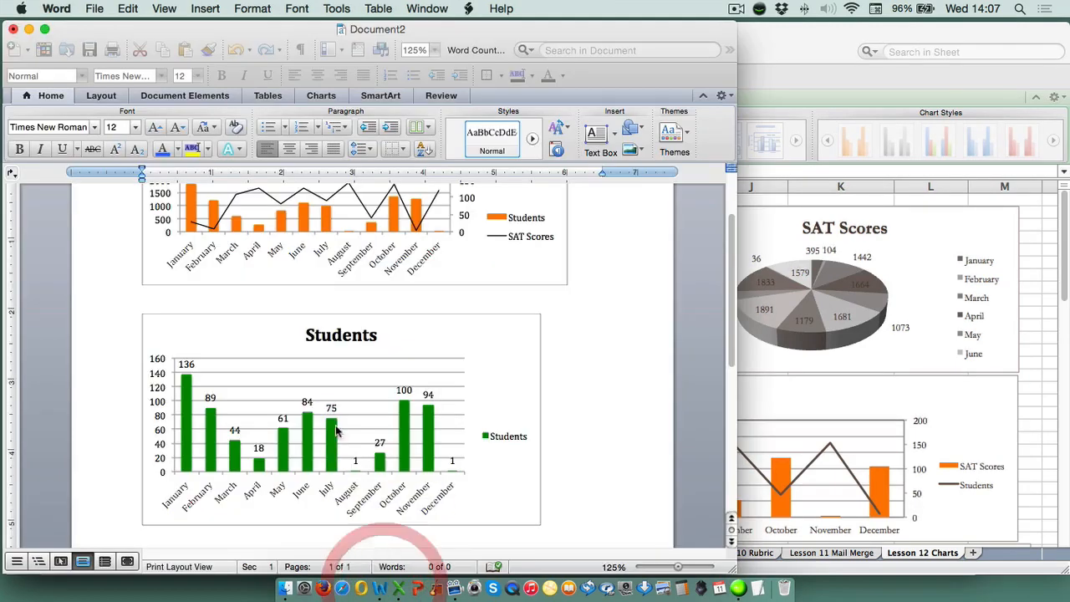
pyautogui.click(580, 490)
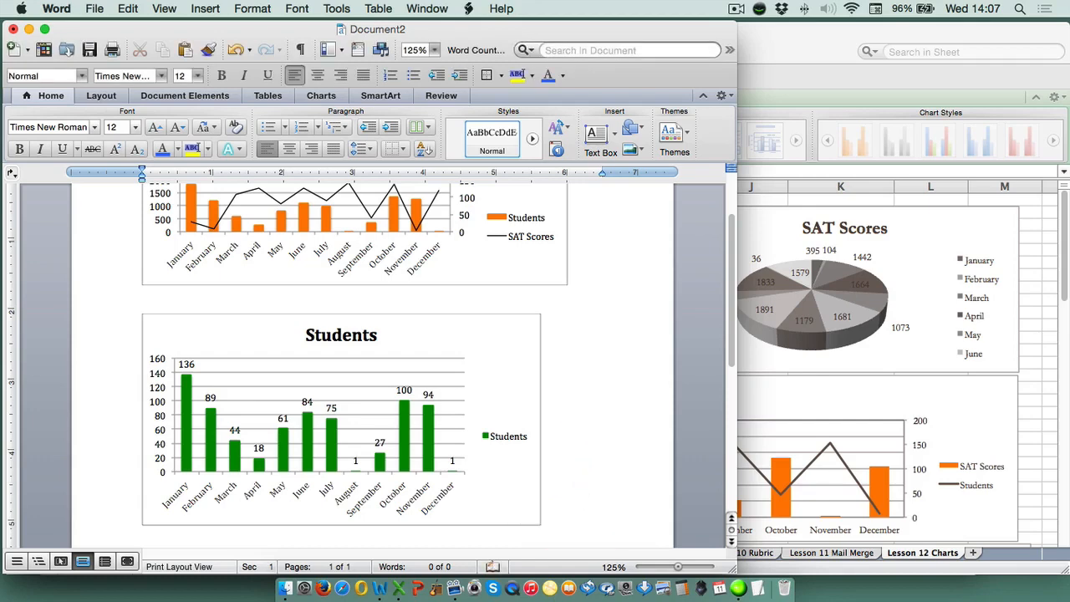
pyautogui.press('super+v')
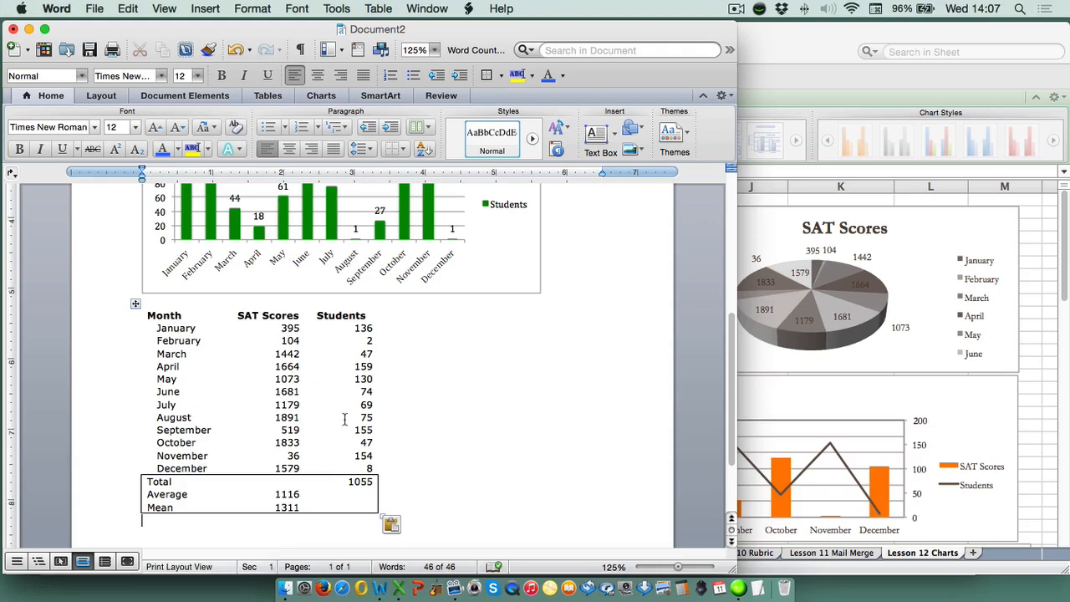
pyautogui.scroll(5, 560, 402)
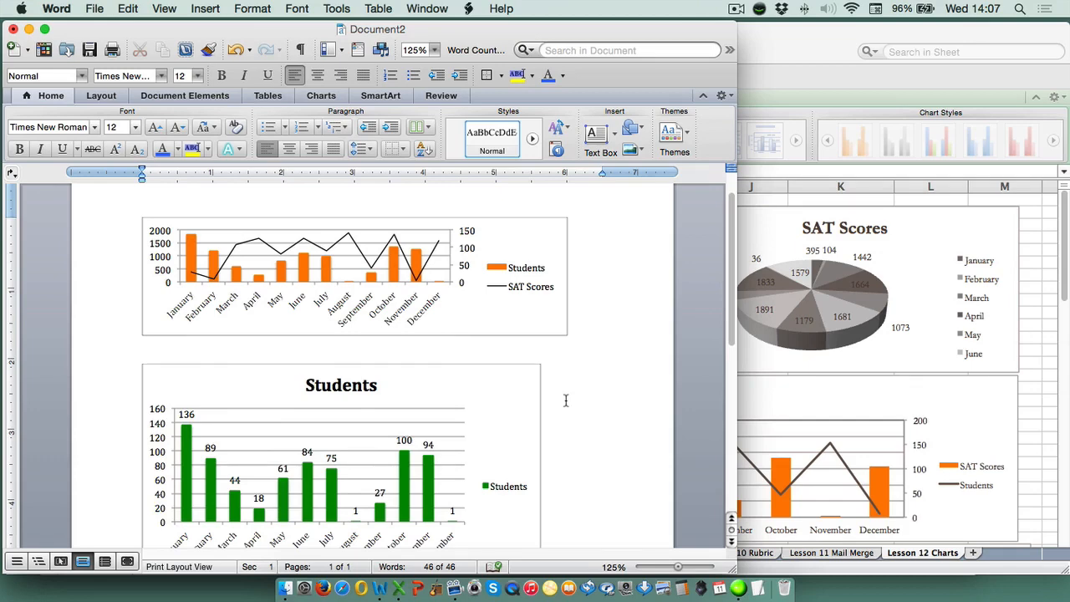
# Back in Excel, recalculate the sheet repeatedly from empty cell C19 to refresh the first table's random values and its linked charts
pyautogui.click(1040, 299)
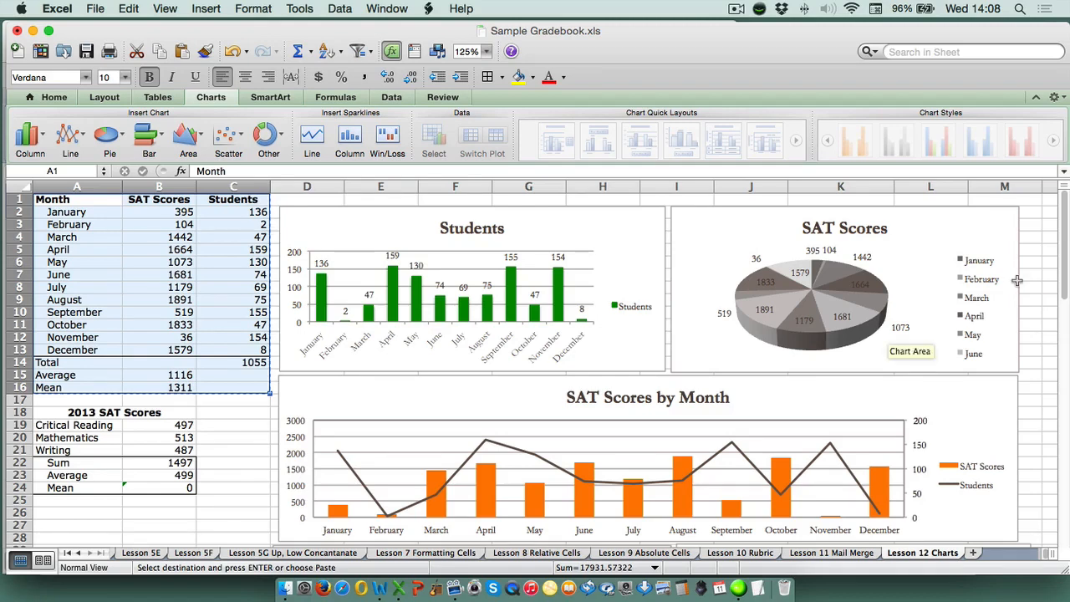
pyautogui.click(170, 213)
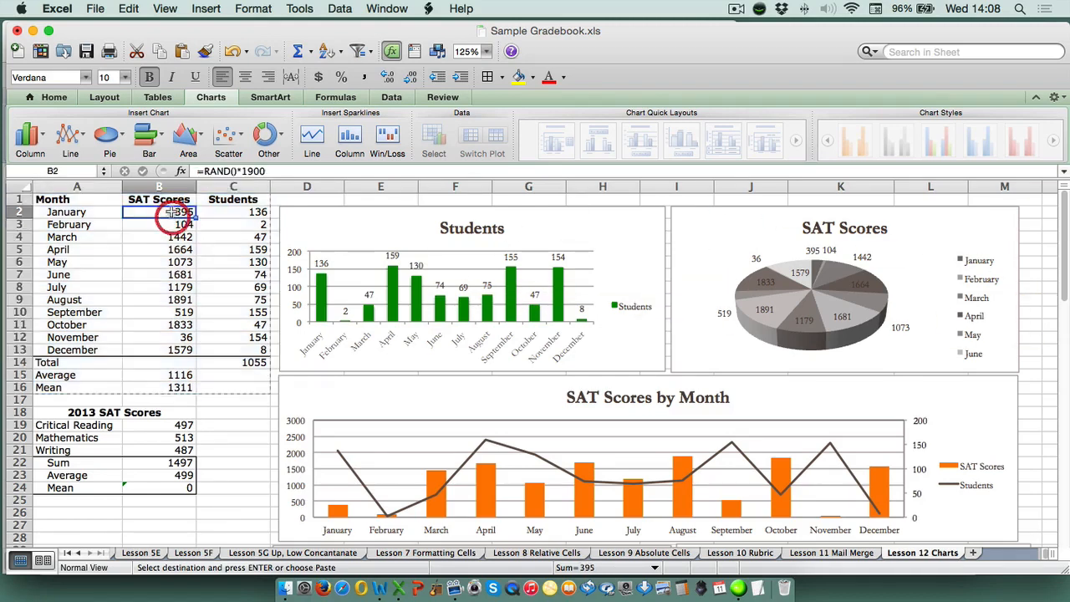
pyautogui.click(246, 425)
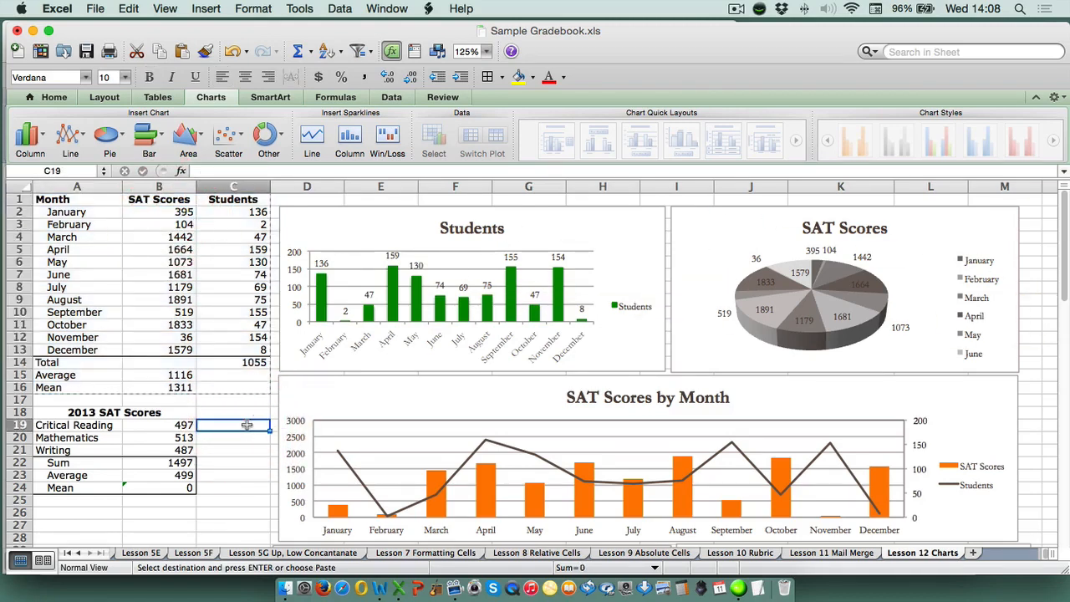
pyautogui.press('F9')
pyautogui.press('F9')
pyautogui.press('F9')
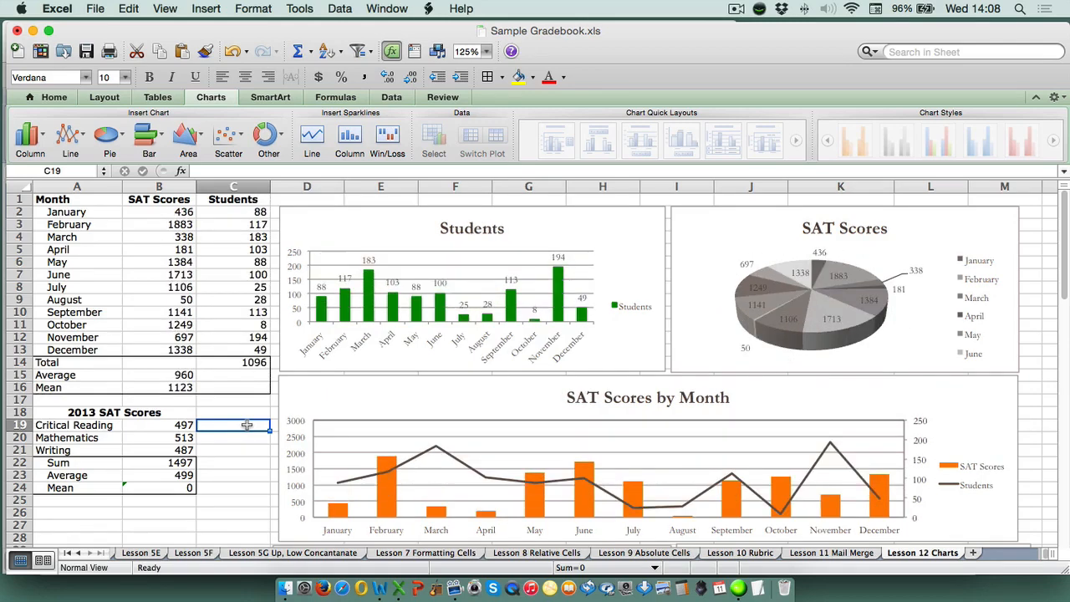
pyautogui.press('F9')
pyautogui.press('F9')
pyautogui.press('F9')
pyautogui.press('F9')
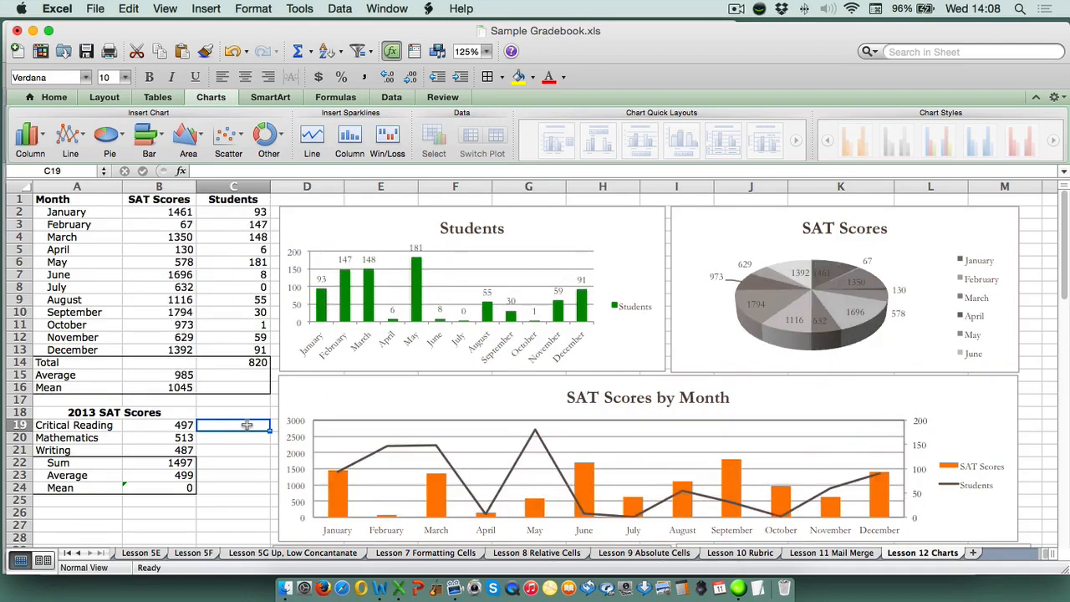
pyautogui.press('F9')
pyautogui.press('F9')
pyautogui.press('F9')
pyautogui.press('F9')
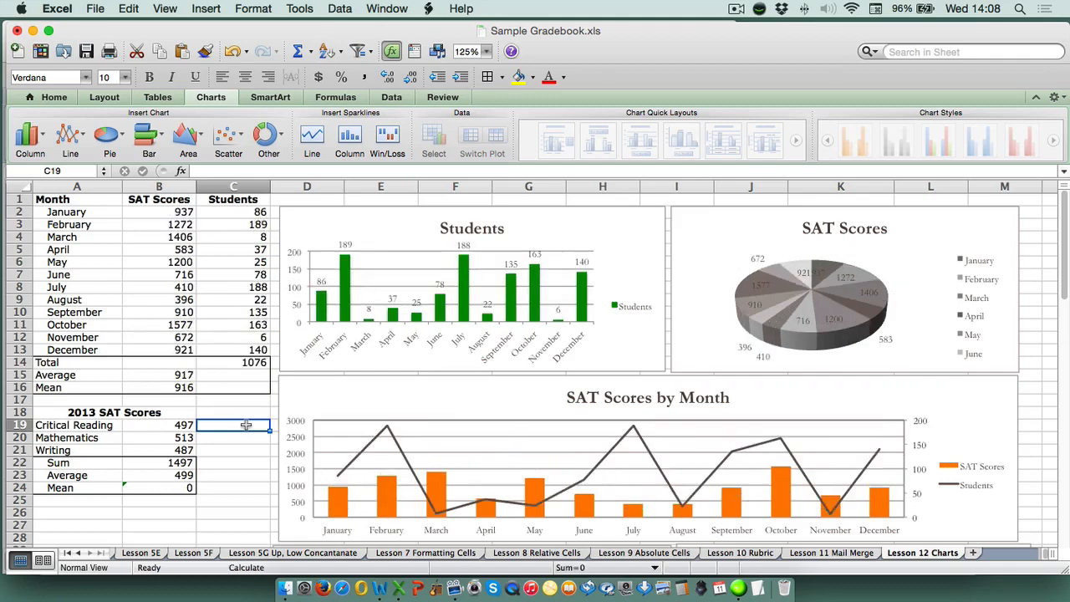
pyautogui.press('F9')
pyautogui.press('F9')
pyautogui.press('F9')
pyautogui.press('F9')
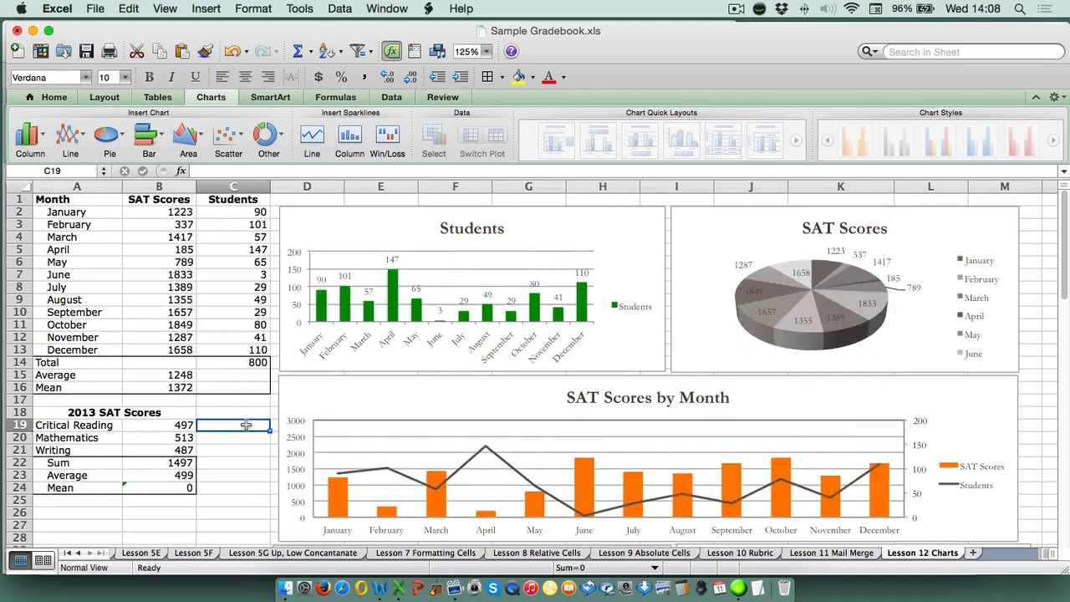
pyautogui.press('F9')
pyautogui.press('F9')
pyautogui.press('F9')
pyautogui.press('F9')
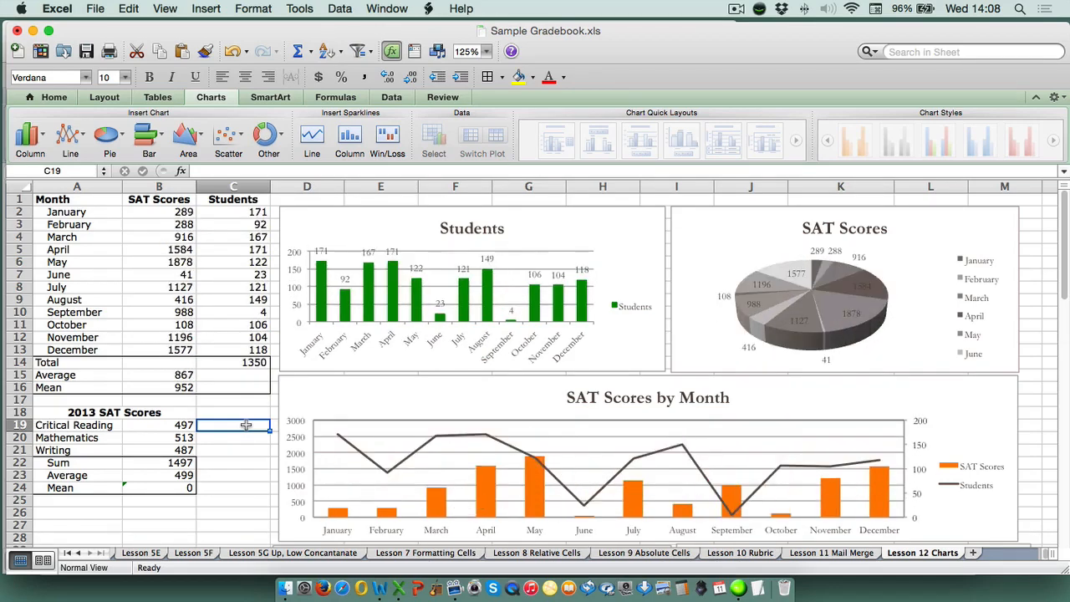
pyautogui.press('F9')
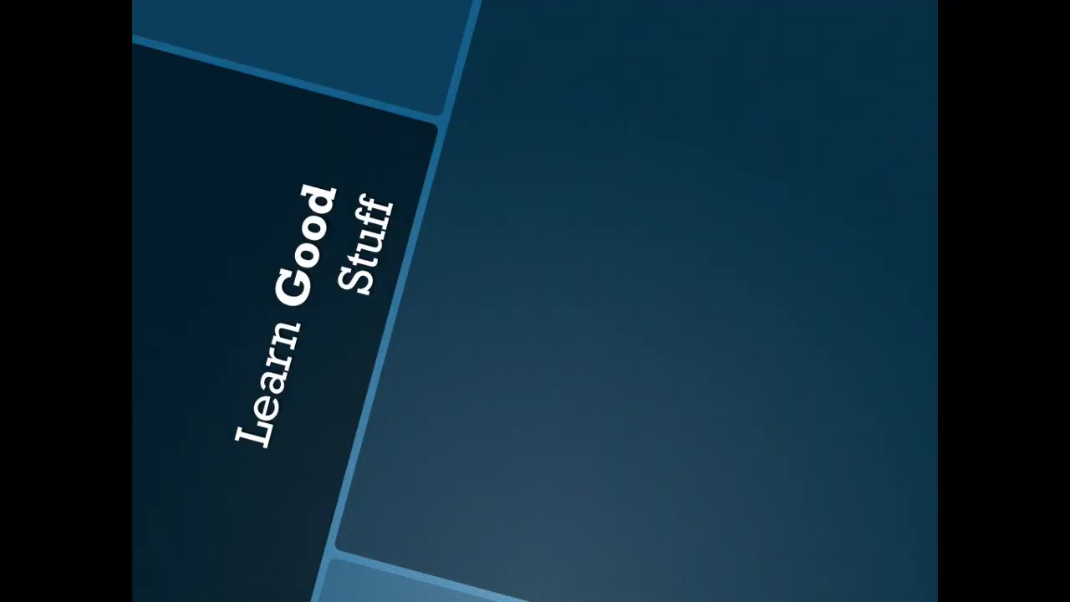